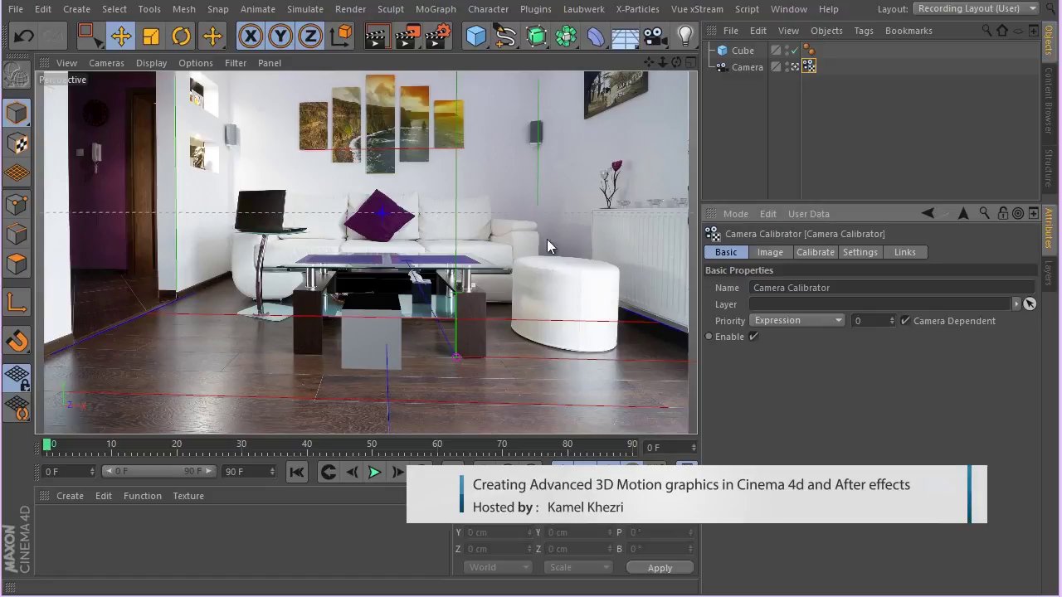
Select the Camera Calibrator tag on the Camera to show its settings
left_click(809, 66)
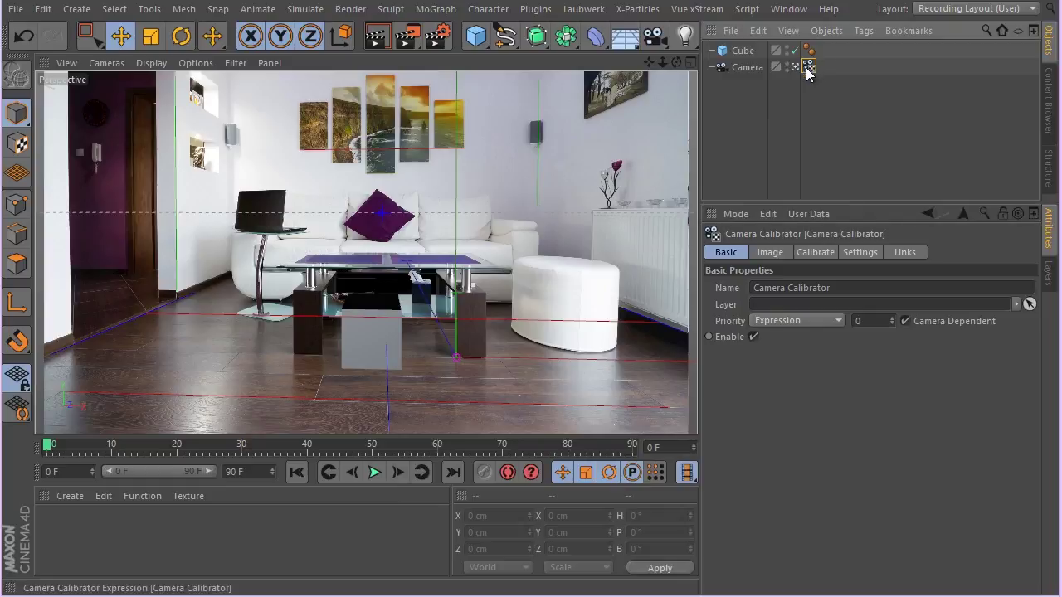
Align the X calibration line's endpoints with the floor edges to solve a 29.827 mm focal length
left_click(814, 253)
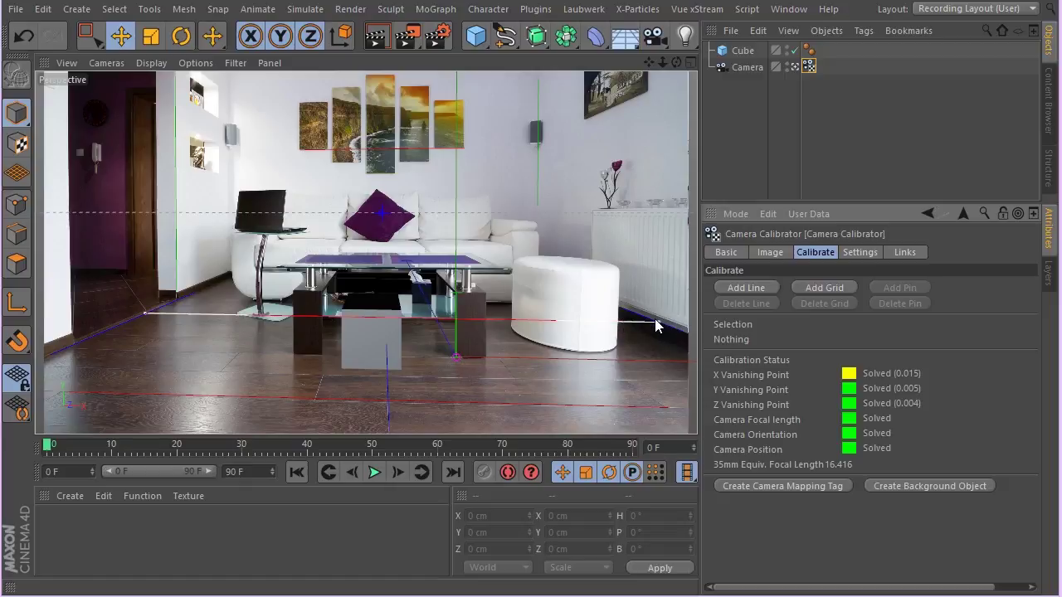
left_click_drag(655, 319, 526, 339)
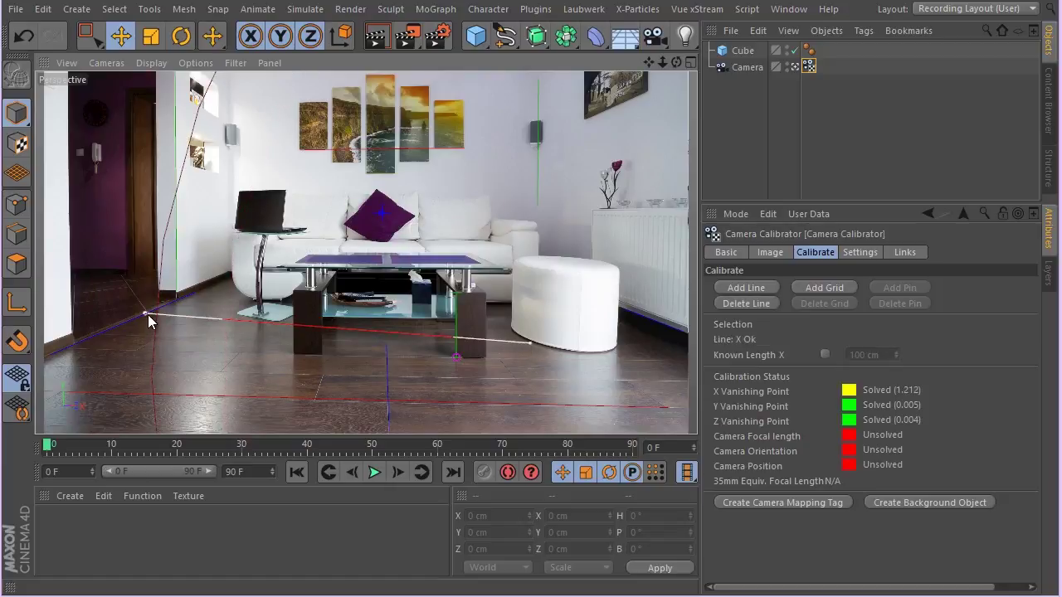
left_click_drag(148, 314, 136, 336)
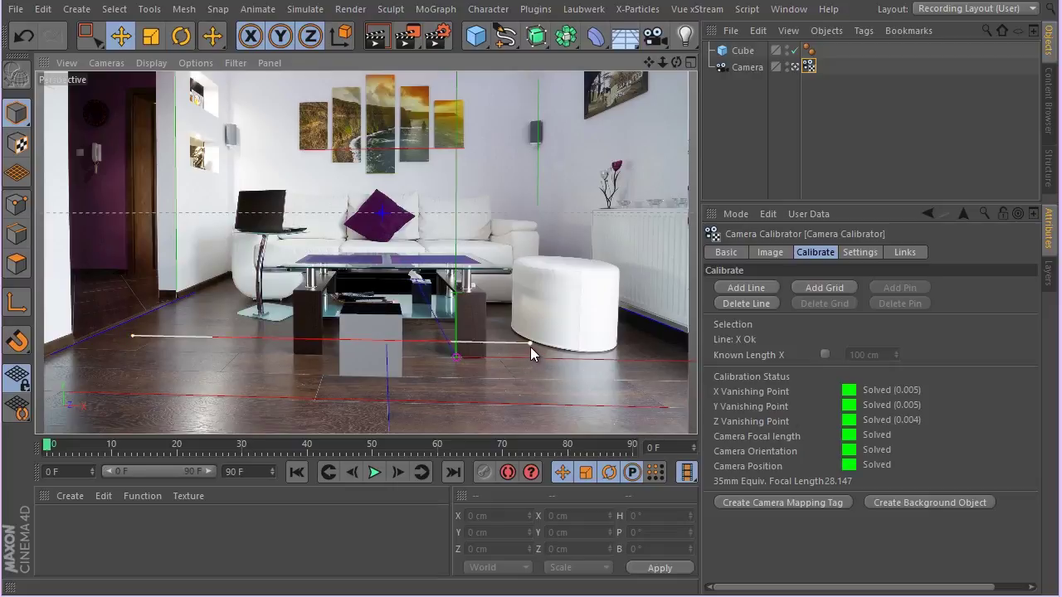
left_click_drag(528, 341, 636, 344)
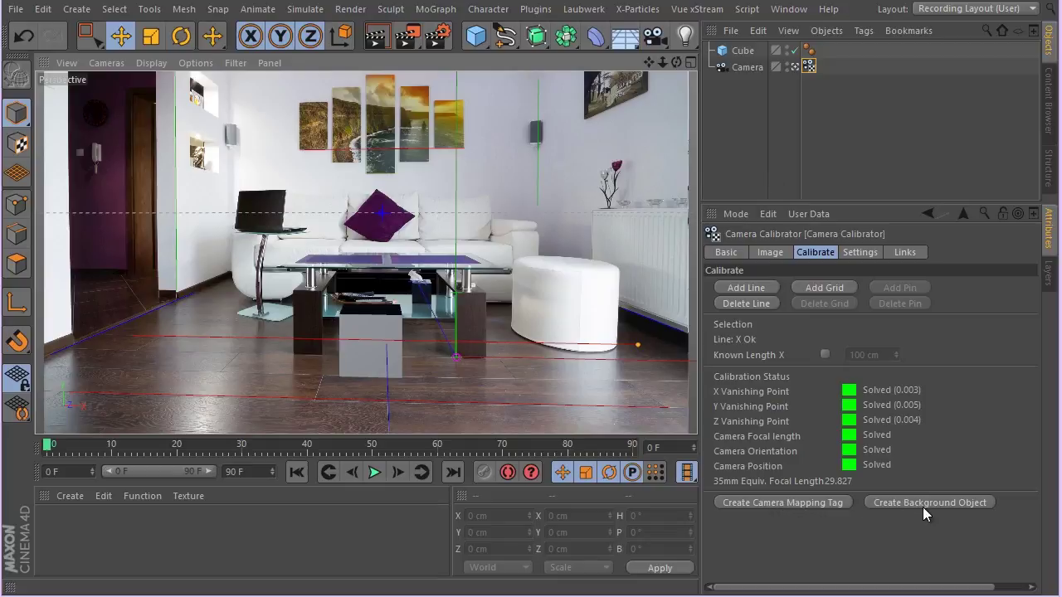
Create a camera-mapping tag that projects the room photo through the camera
left_click(778, 502)
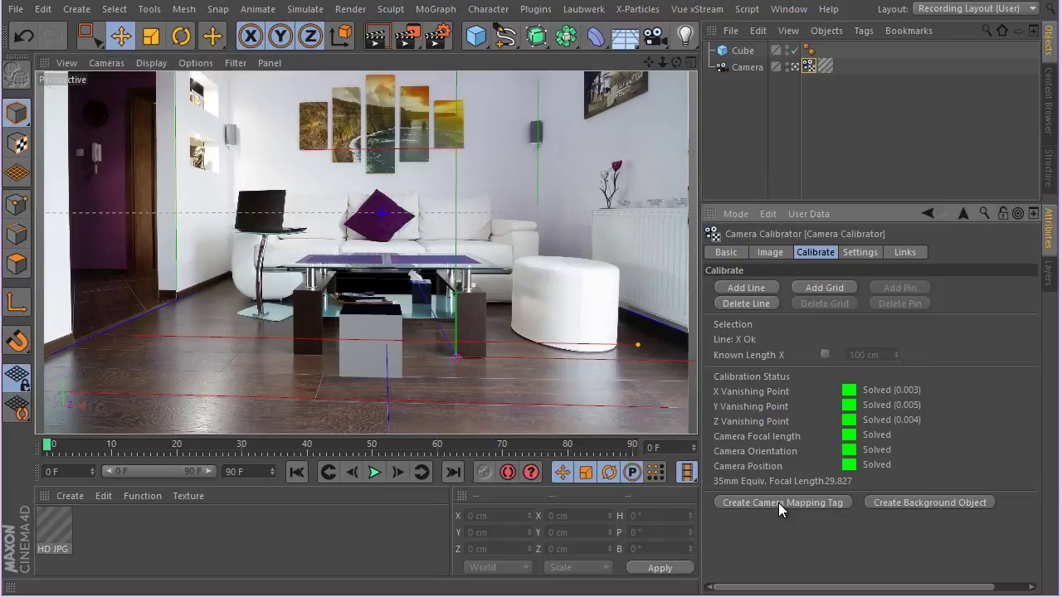
left_click(825, 66)
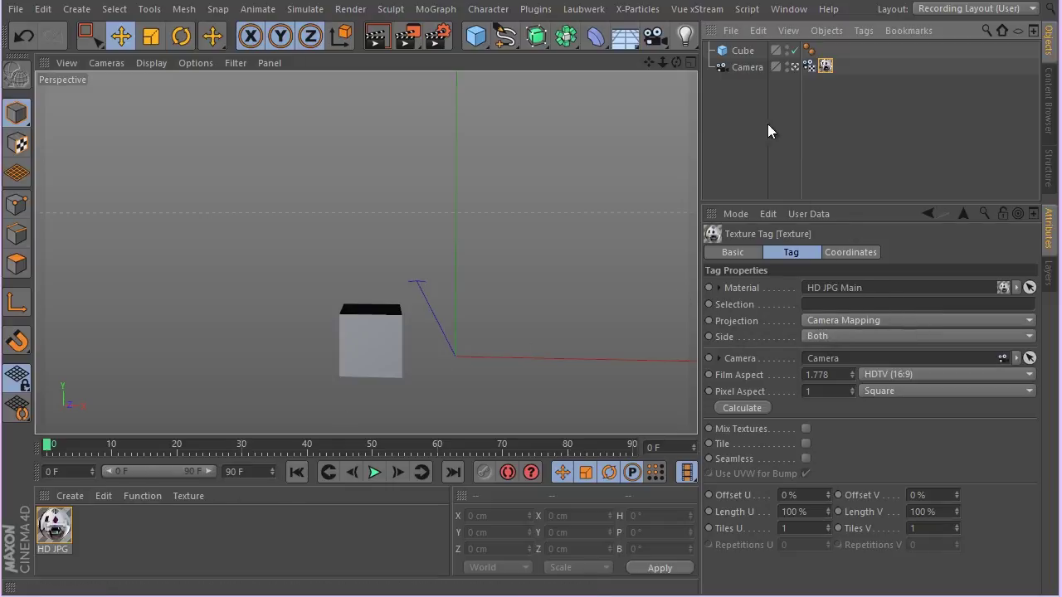
left_click(809, 66)
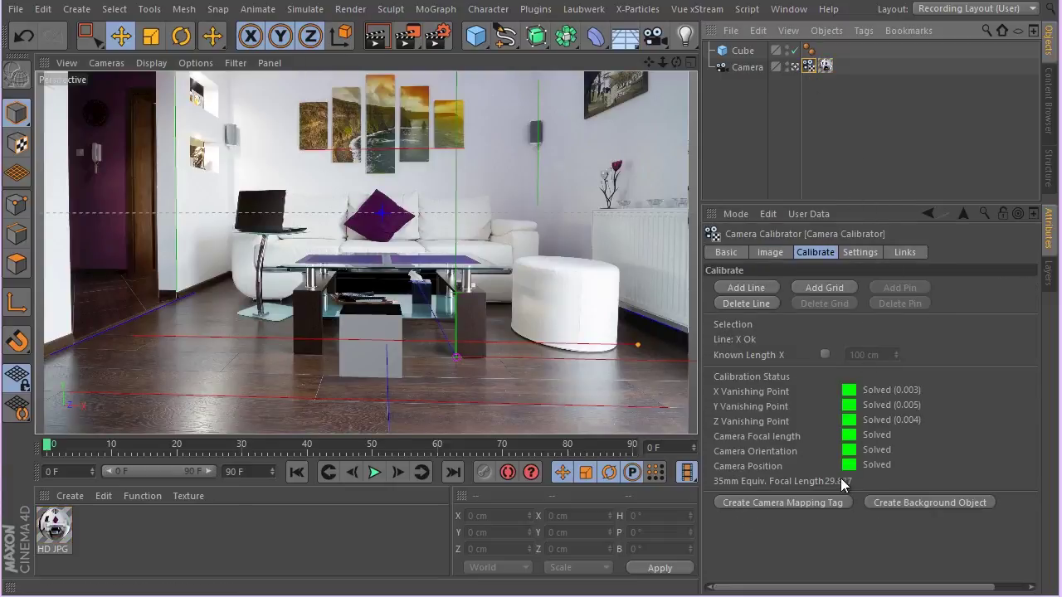
Add a Background object with the HD JPG Main material and review that material
left_click(943, 501)
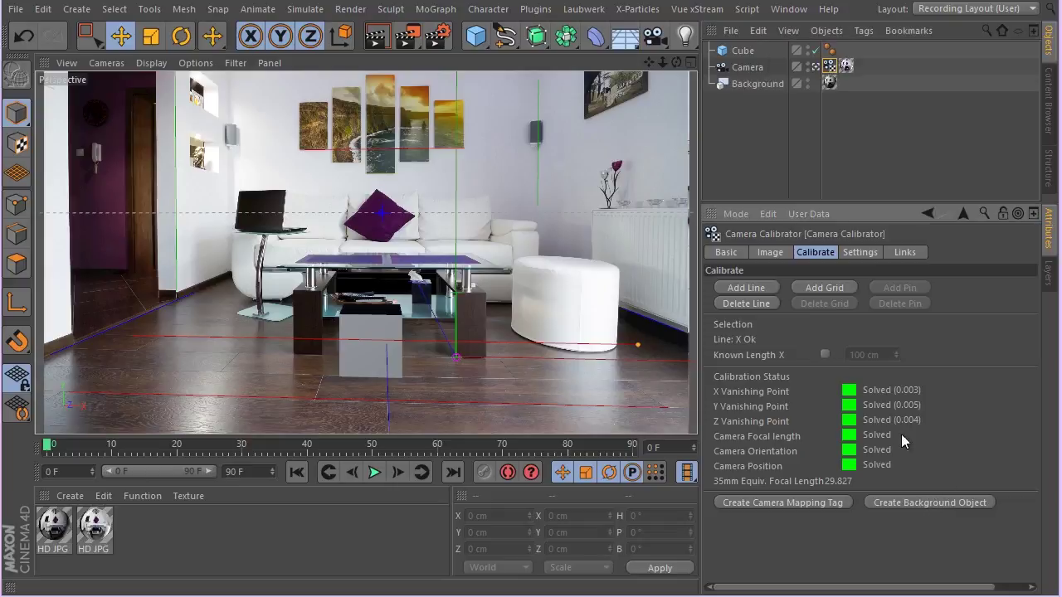
left_click(828, 83)
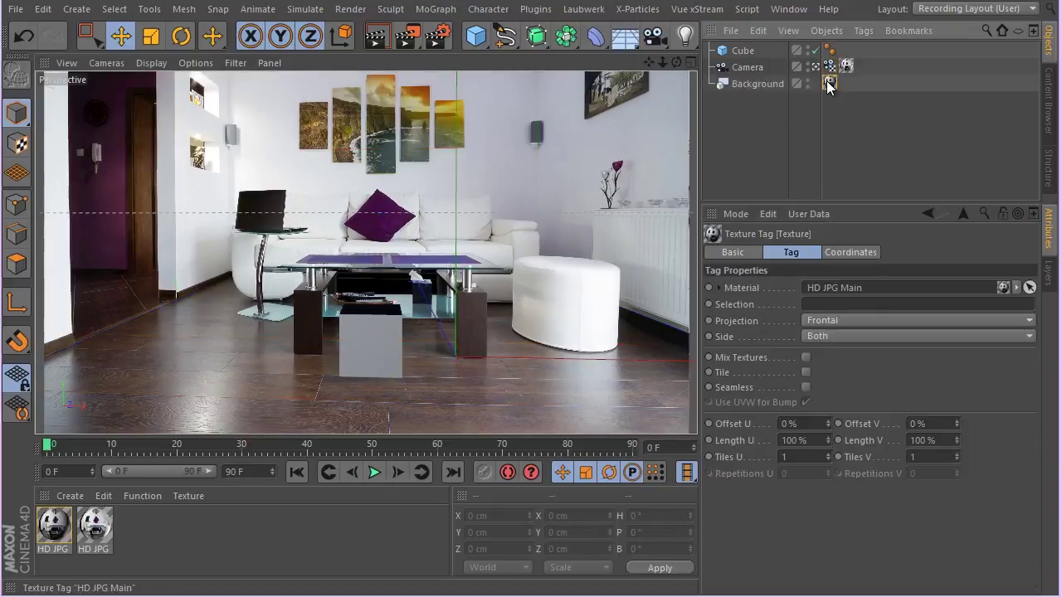
double_click(67, 532)
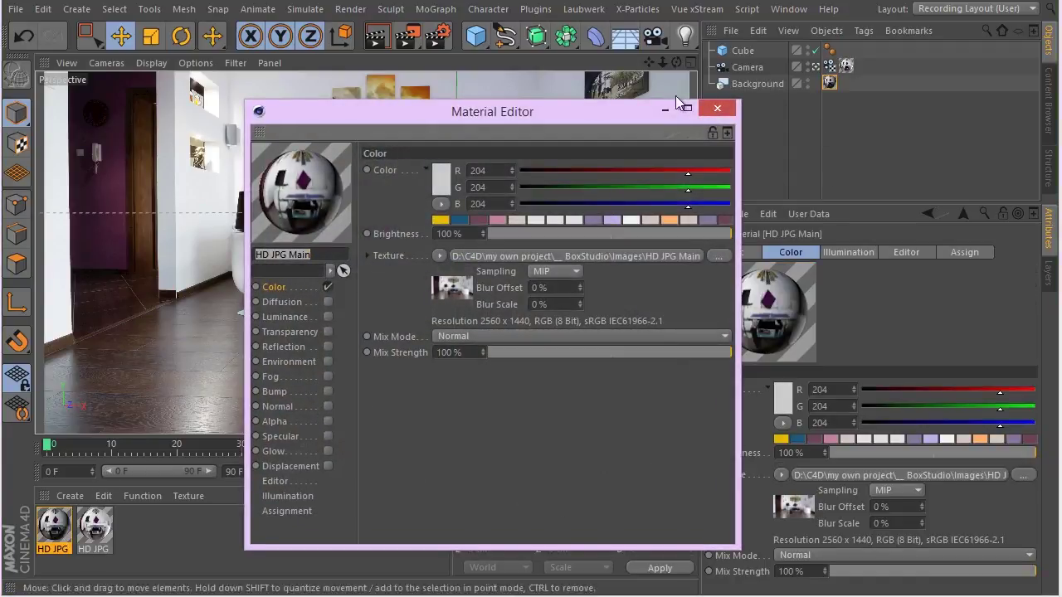
left_click(716, 108)
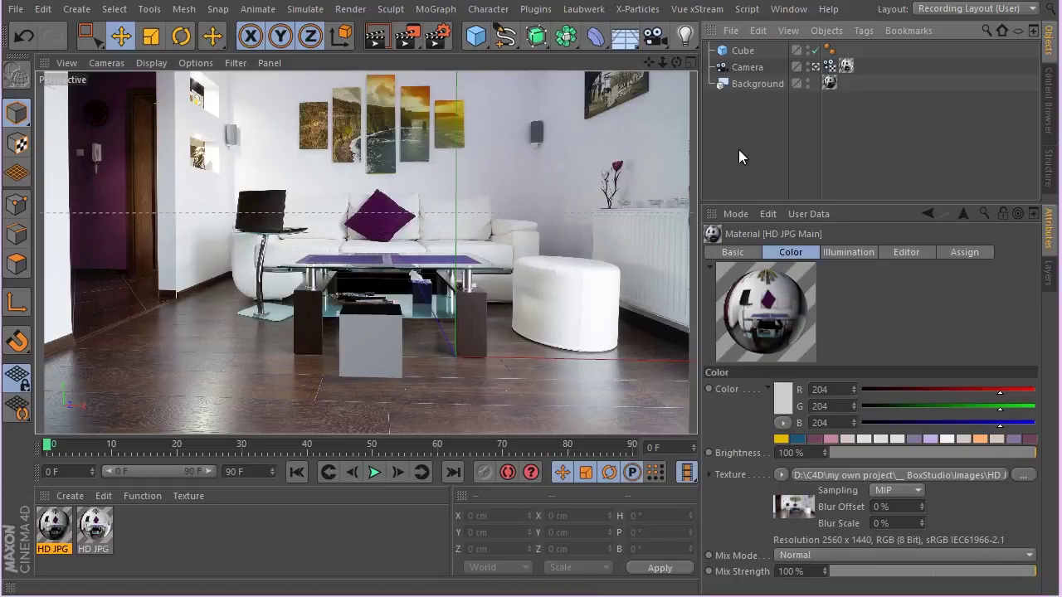
Delete the Cube and save the project as 0203
left_click(746, 51)
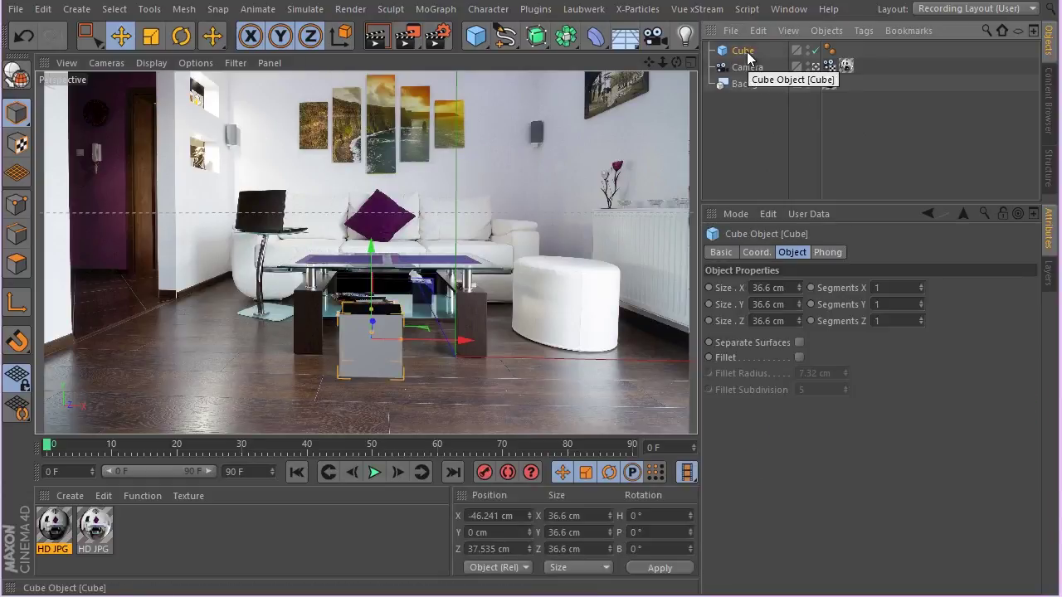
key("Delete")
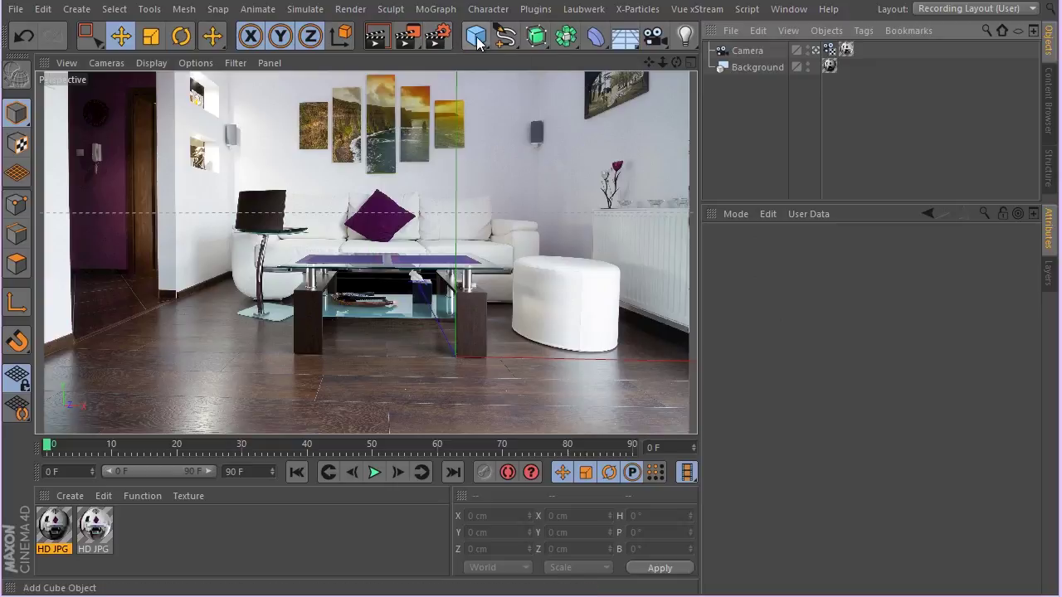
left_click(15, 9)
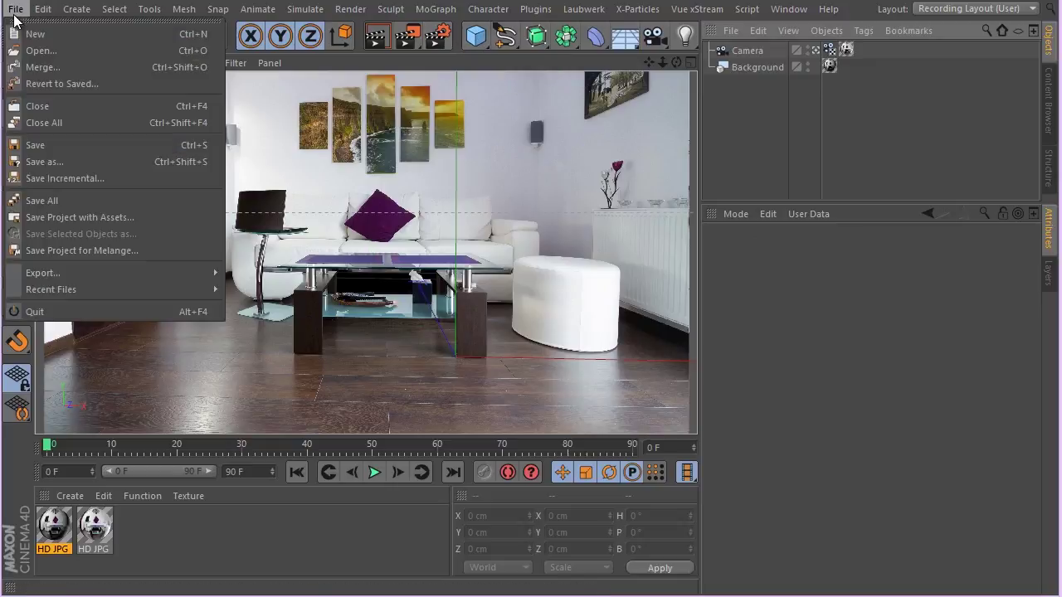
left_click(133, 159)
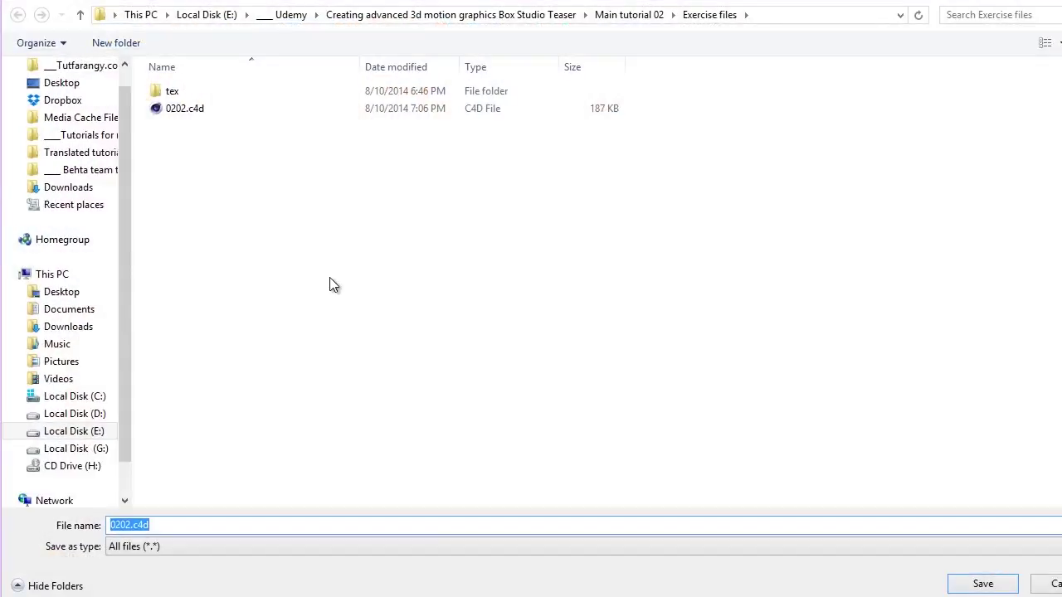
type("0203")
key("Return")
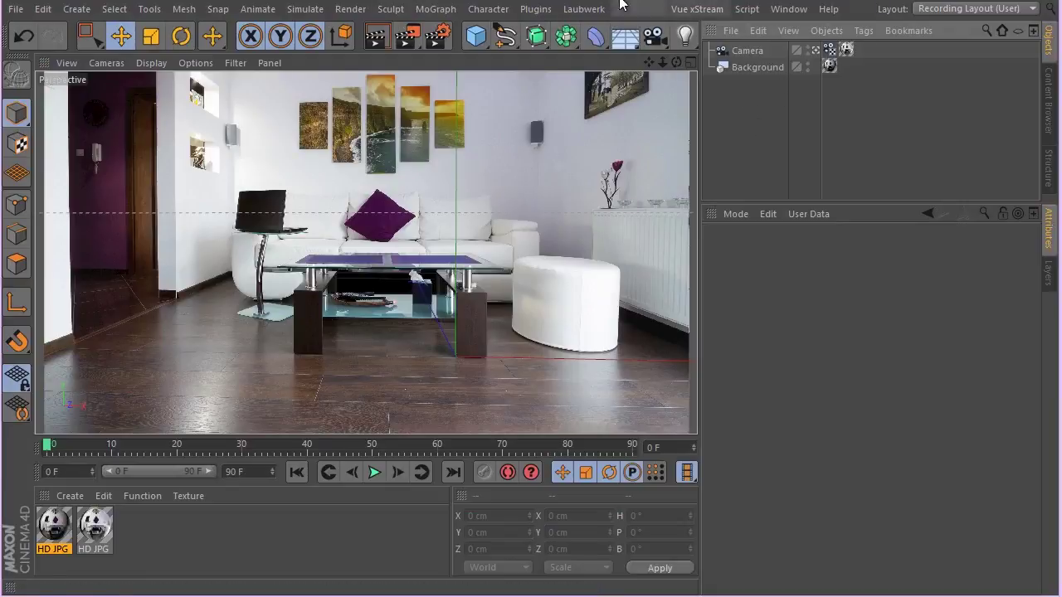
Add a Plane with 1 width segment and 1 height segment
left_click(476, 36)
left_click(629, 88)
double_click(809, 320)
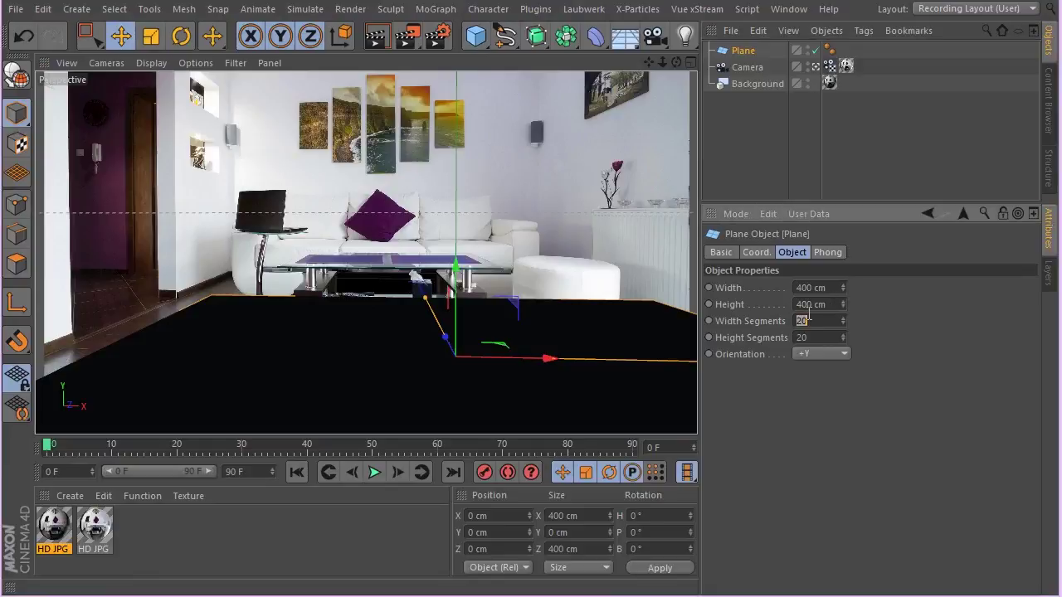
type("1")
double_click(805, 338)
type("1")
Make the plane editable and push its far edge back toward the wall
middle_click(264, 218)
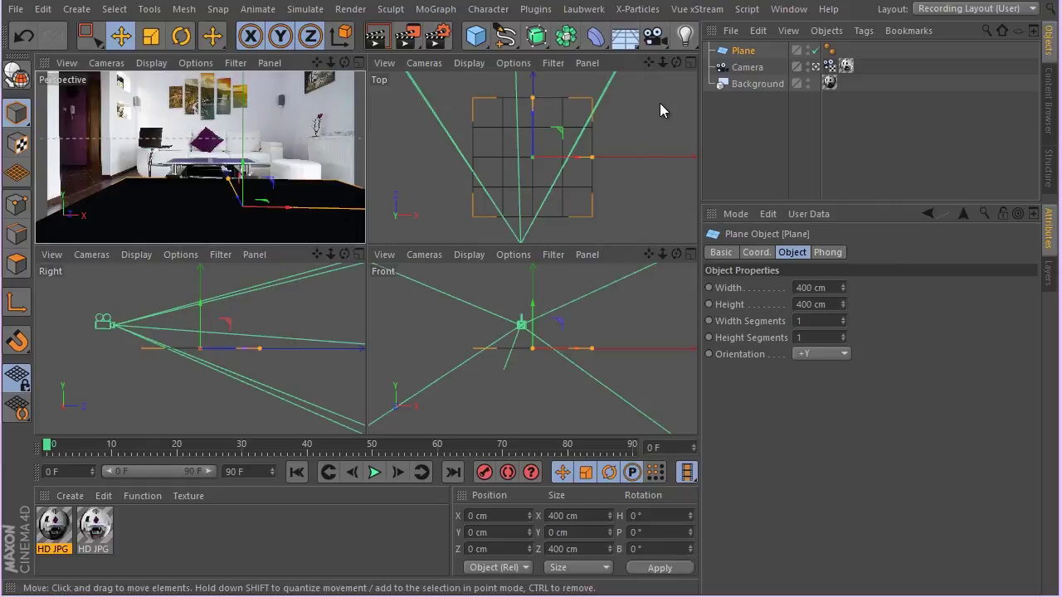
key("c")
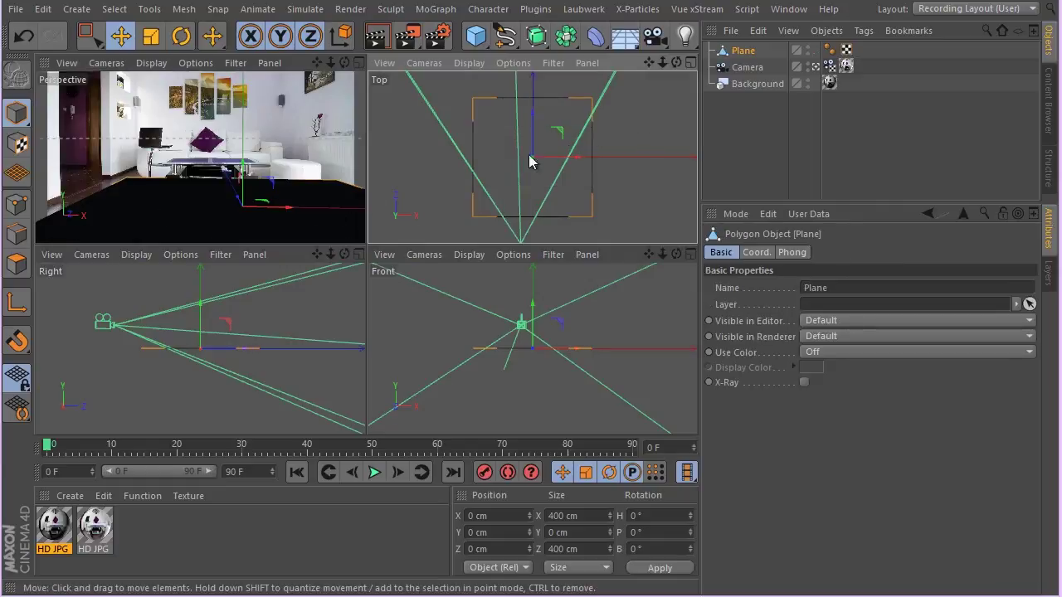
left_click(13, 209)
left_click(87, 34)
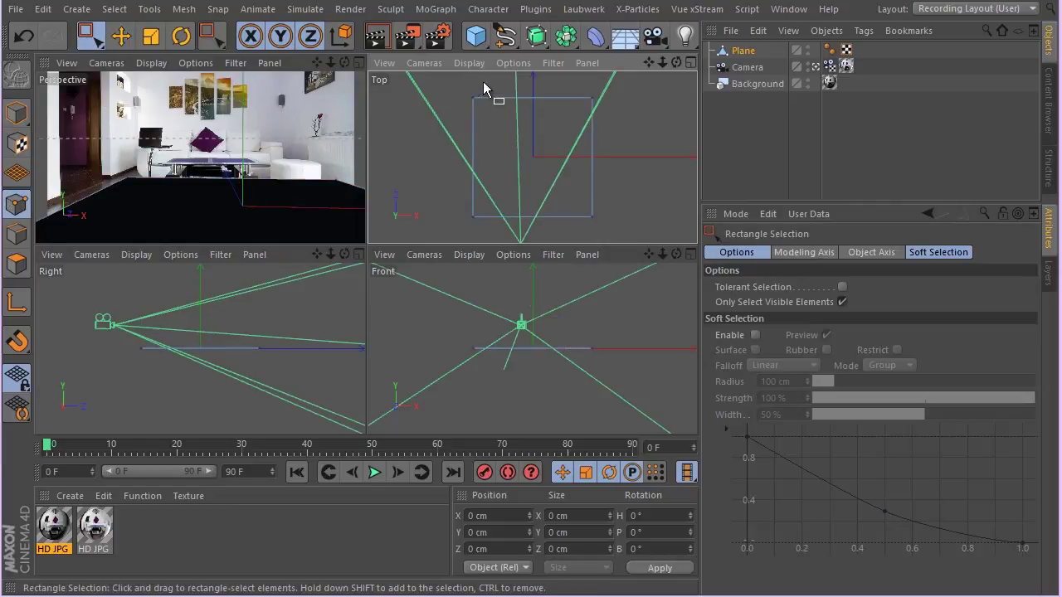
left_click_drag(496, 74, 432, 242)
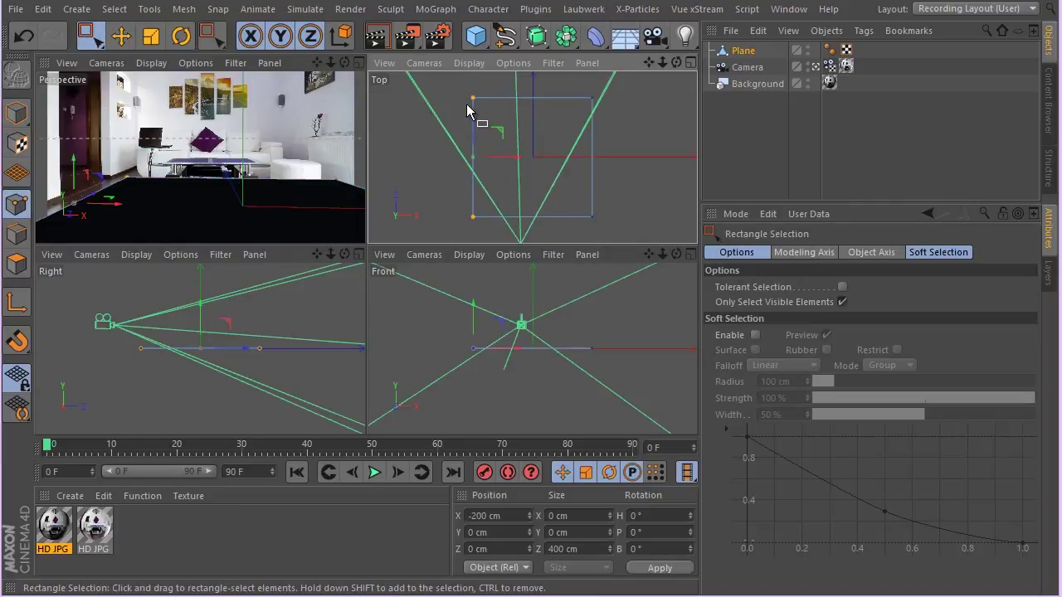
left_click_drag(455, 118, 618, 83)
middle_click(304, 126)
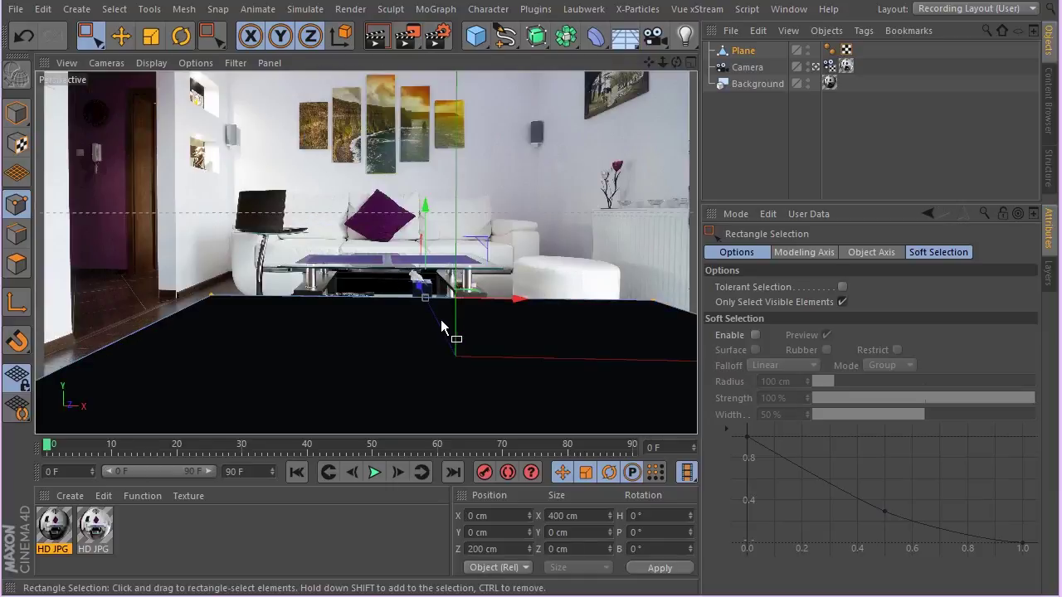
mouse_move(417, 290)
left_mouse_down()
mouse_move(398, 279)
mouse_move(411, 279)
left_mouse_up()
Extend the plane's right edge outward along X in the top view
middle_click(365, 195)
middle_click(443, 185)
scroll(431, 195, "down", 3)
left_click_drag(291, 118, 406, 260)
middle_click(276, 219)
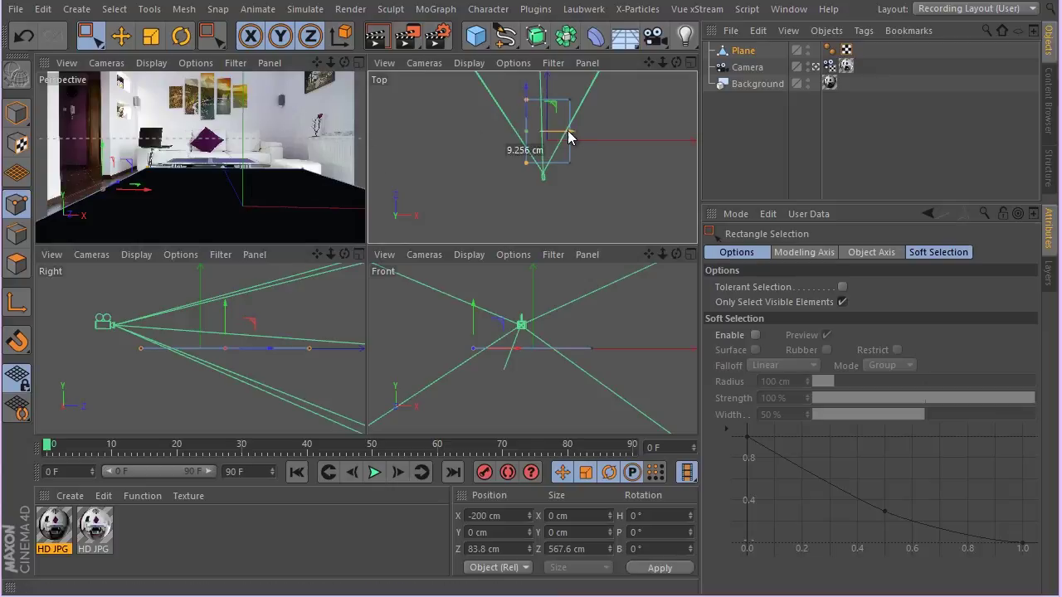
left_click_drag(568, 137, 541, 138)
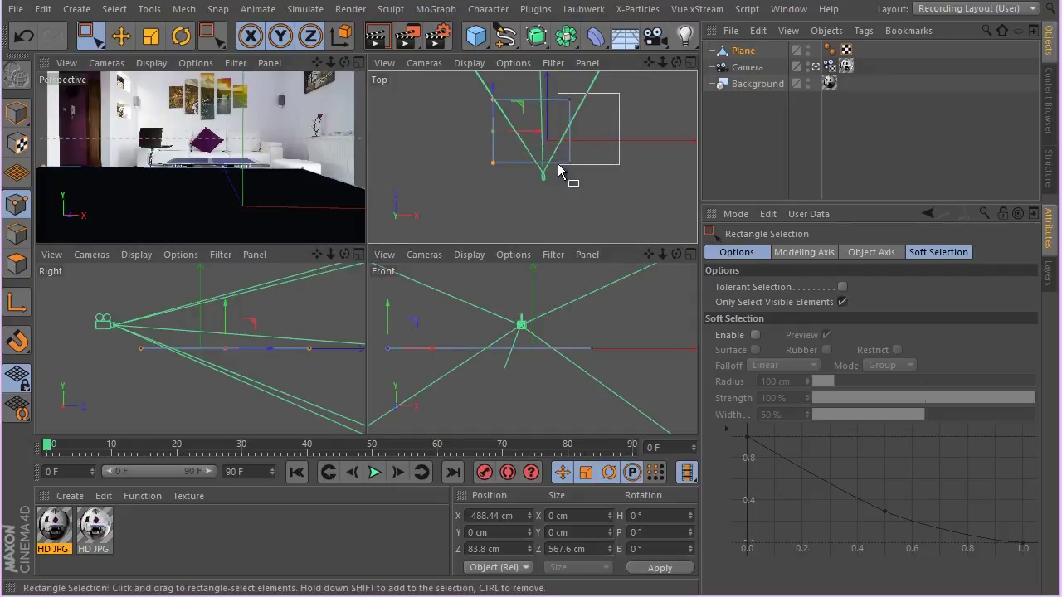
key("ctrl+z")
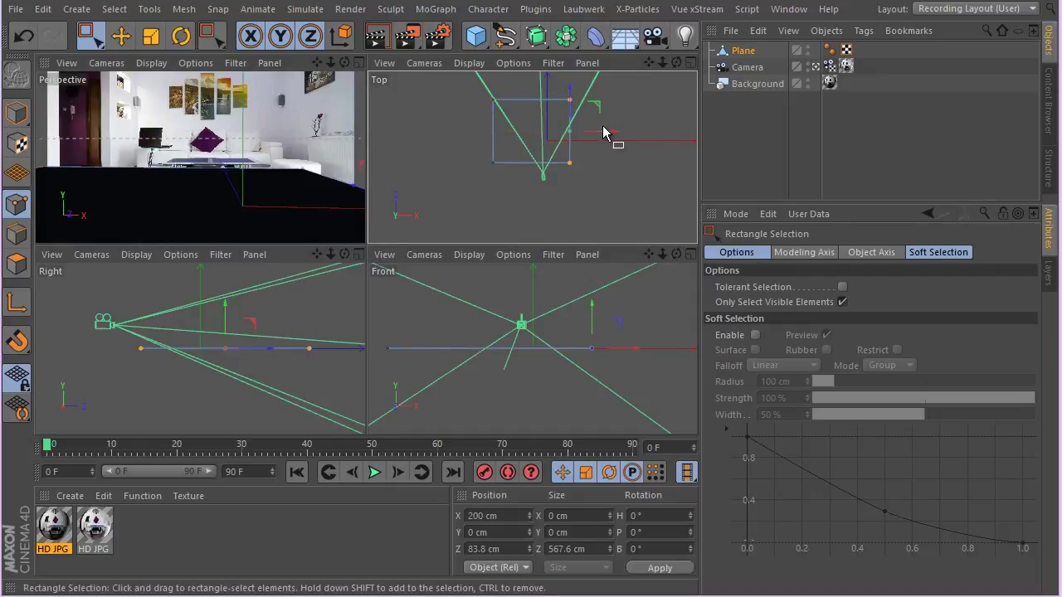
left_click_drag(459, 83, 558, 166)
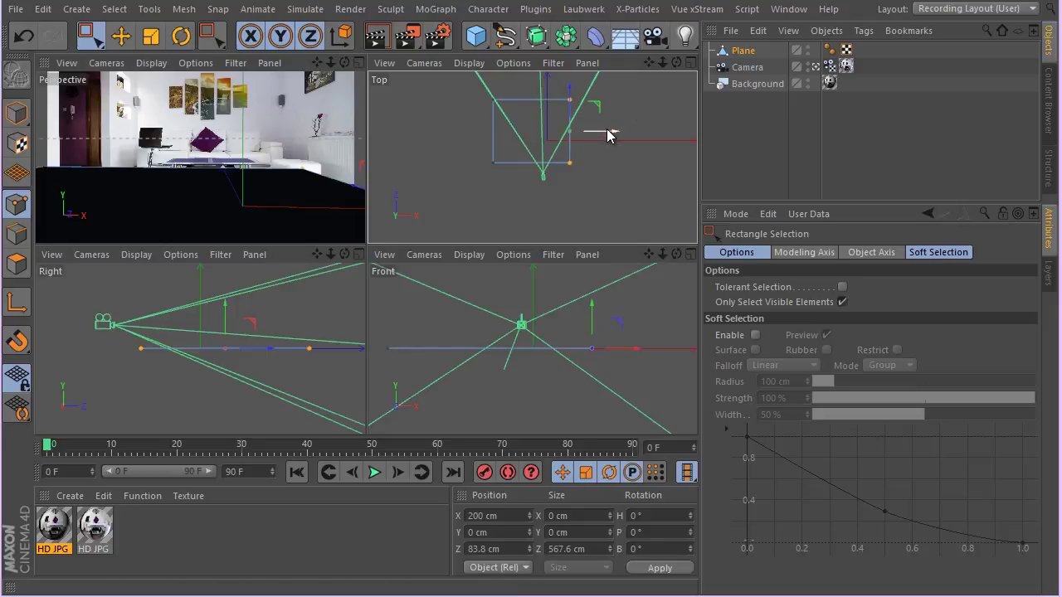
mouse_move(608, 135)
left_mouse_down()
mouse_move(624, 133)
mouse_move(605, 137)
left_mouse_up()
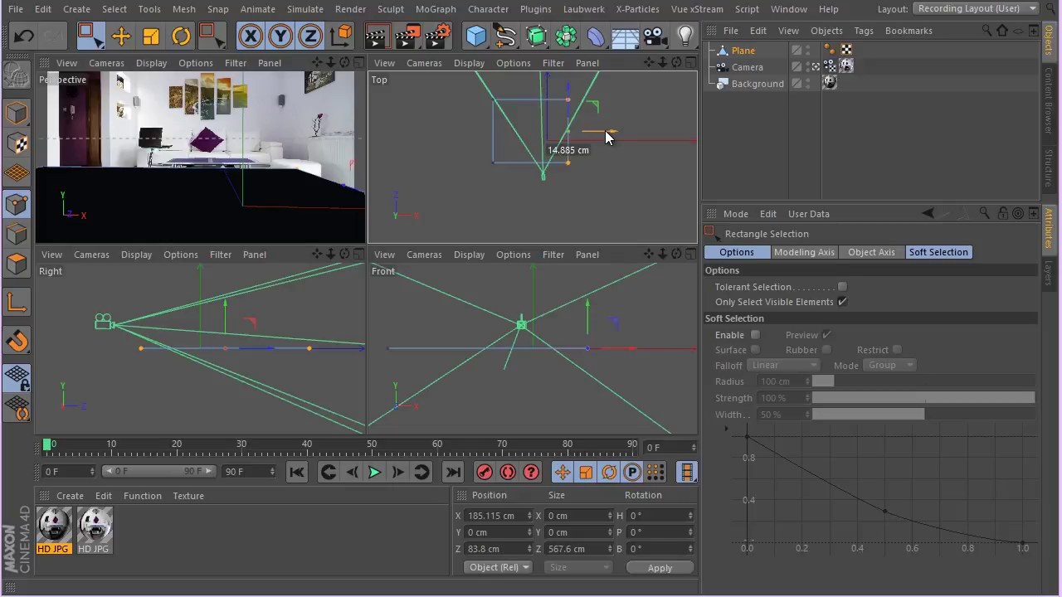
Check the floor across the views and undo the plane's last position change
middle_click(303, 164)
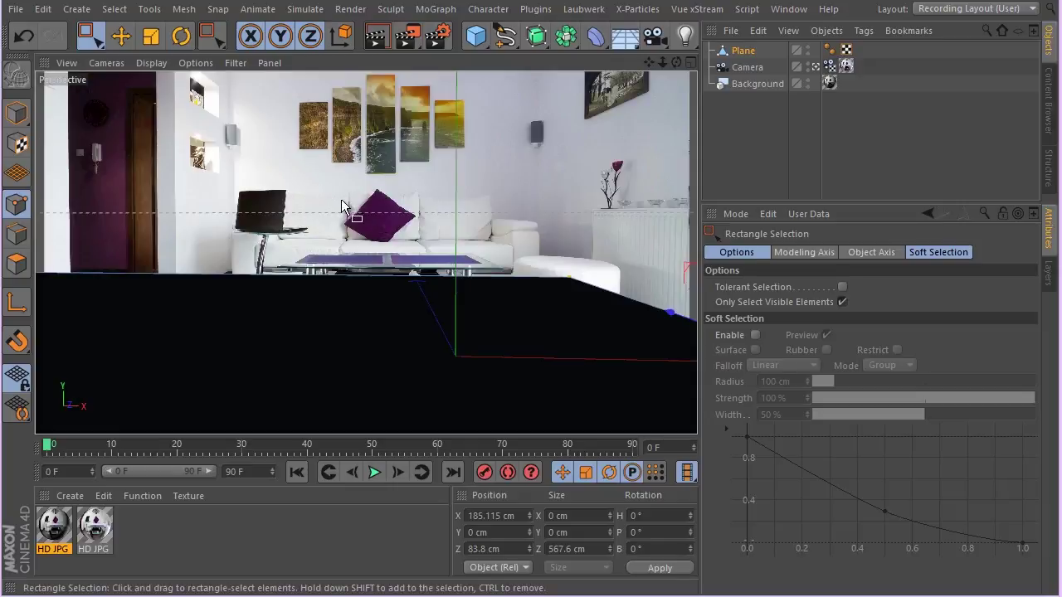
middle_click(562, 198)
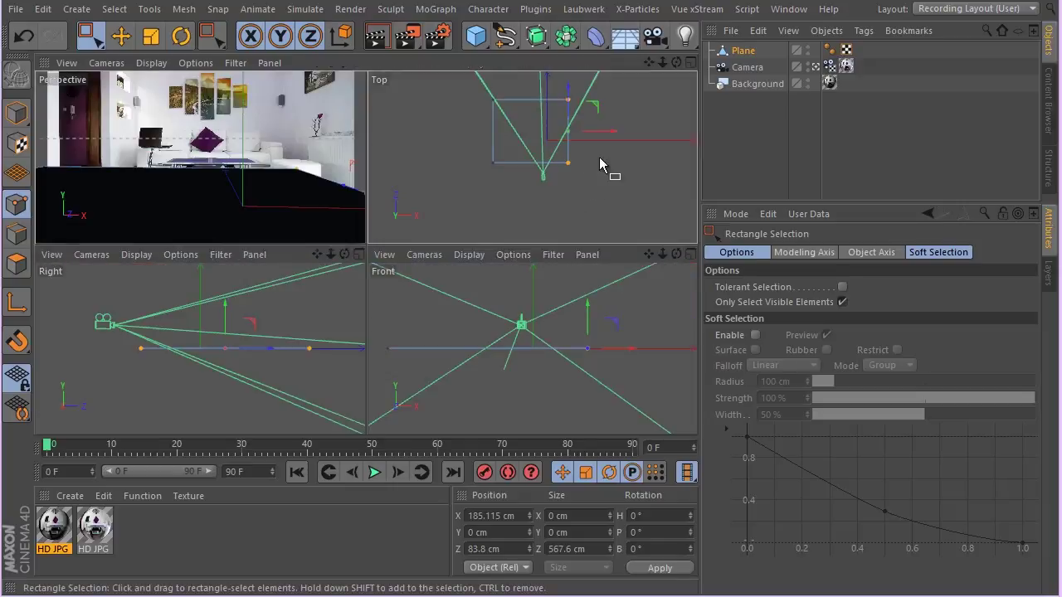
middle_click(599, 157)
key("ctrl+z")
middle_click(409, 166)
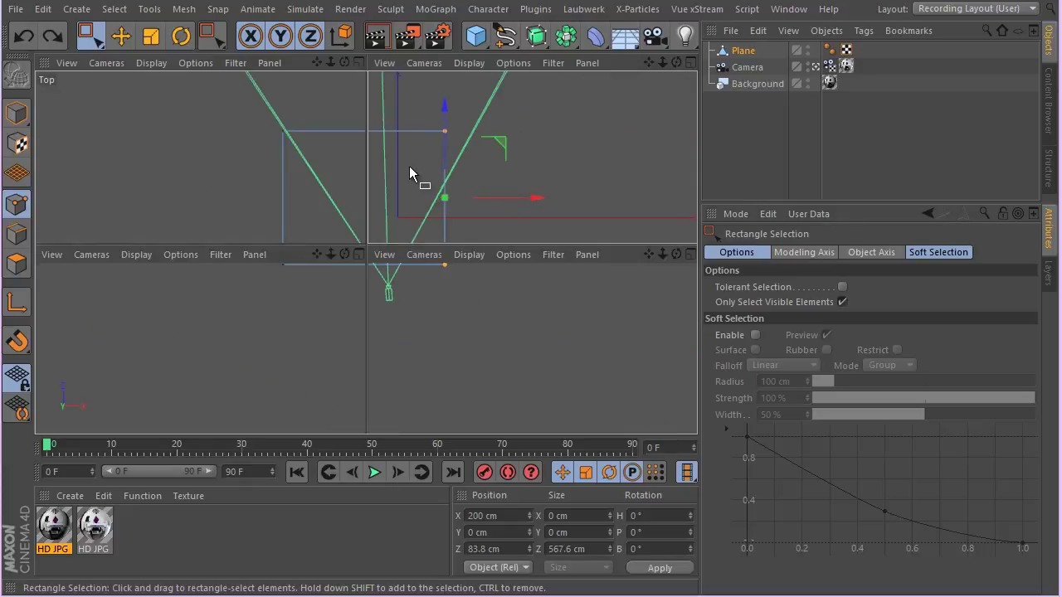
middle_click(211, 171)
middle_click(249, 191)
middle_click(281, 231)
Return to Model mode and rename the plane Floor
left_click(17, 113)
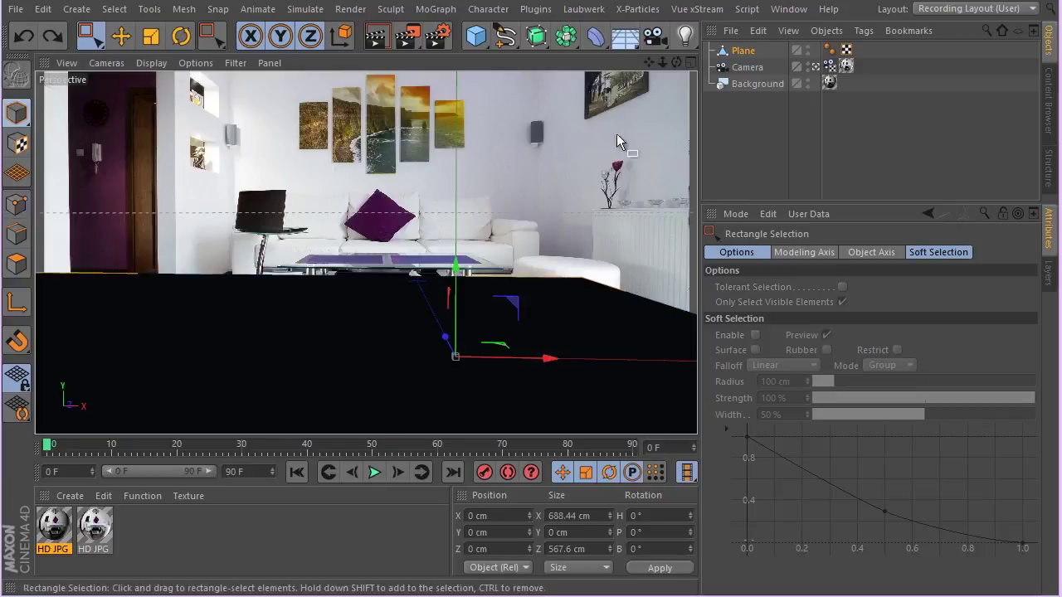
left_click(746, 51)
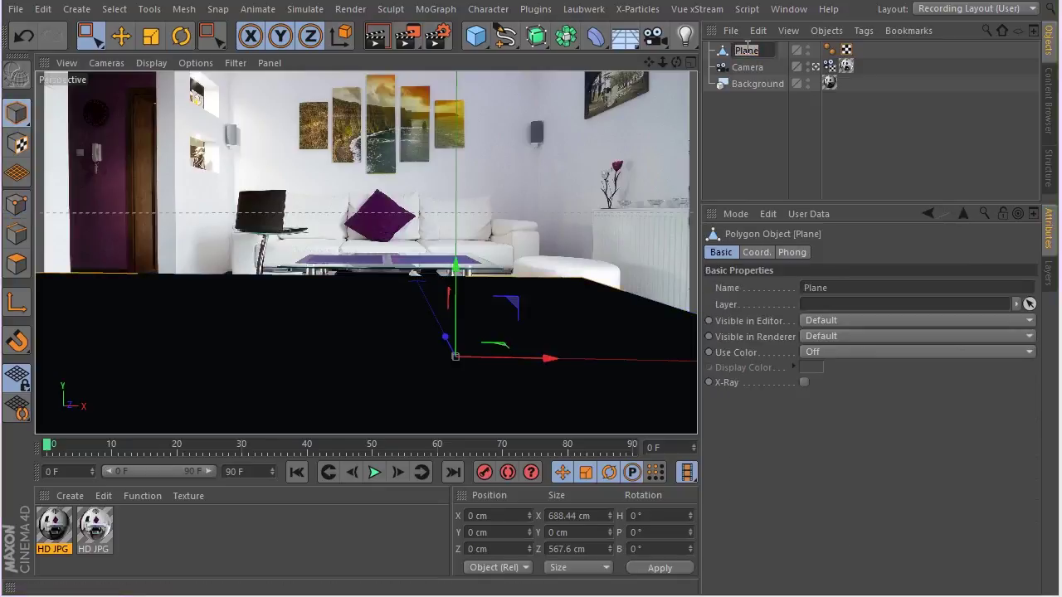
type("Floor")
key("Return")
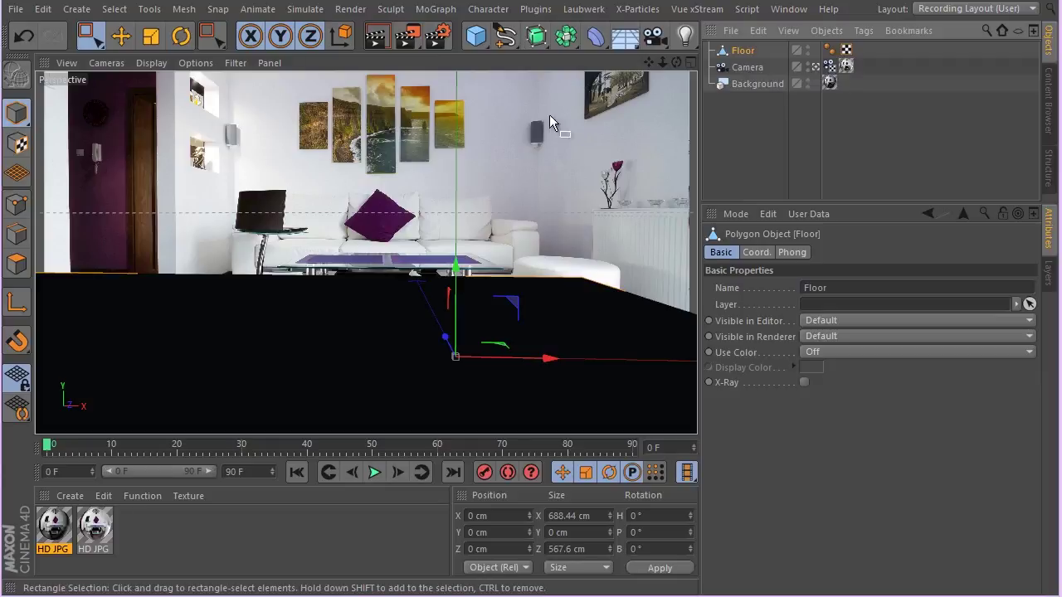
Add a Cube with Size X set to 15 cm
left_click(476, 37)
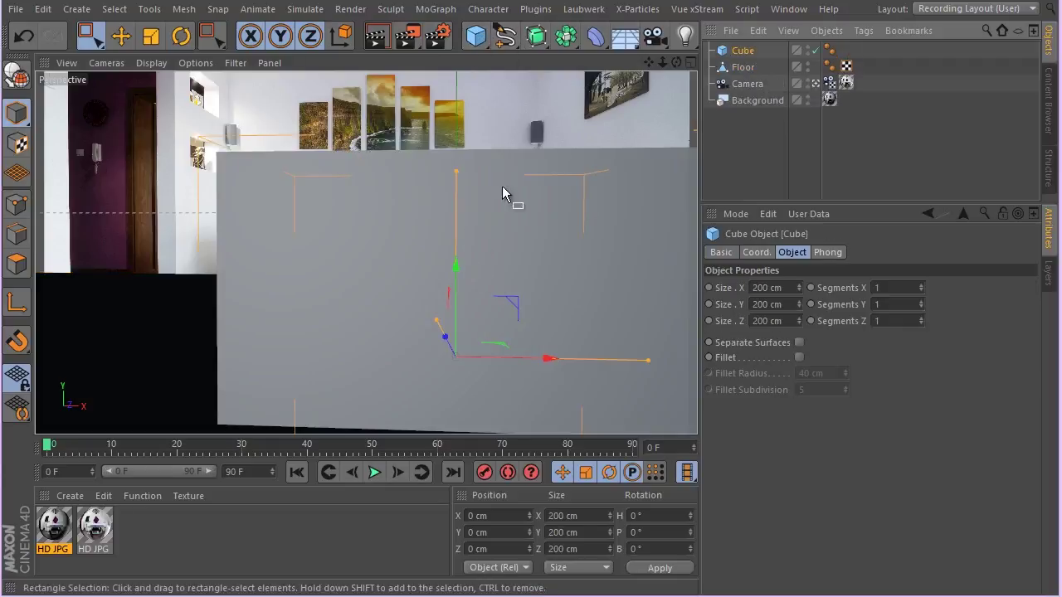
left_click(763, 288)
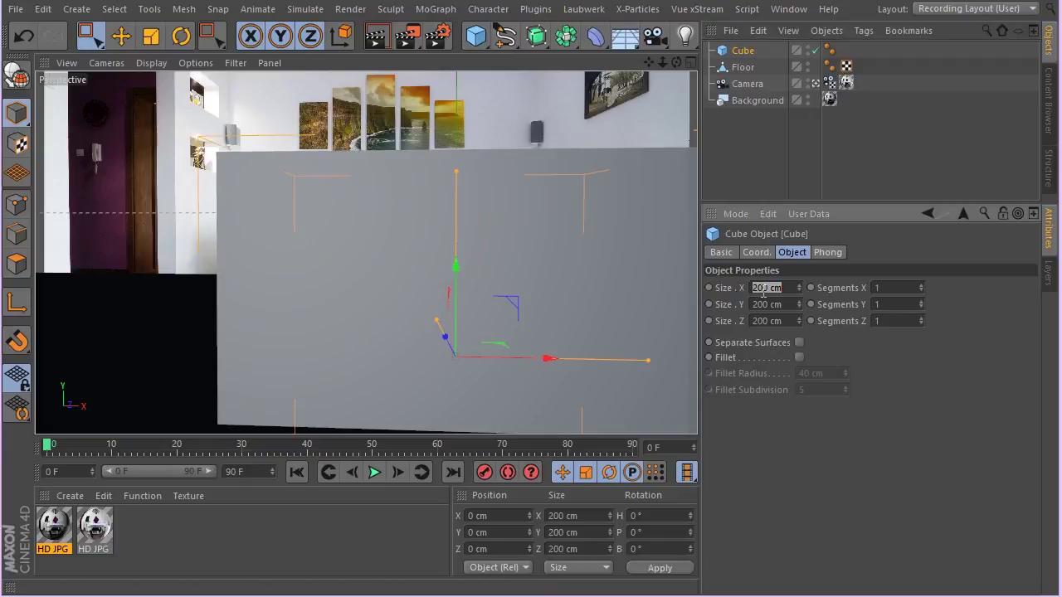
type("15")
key("Return")
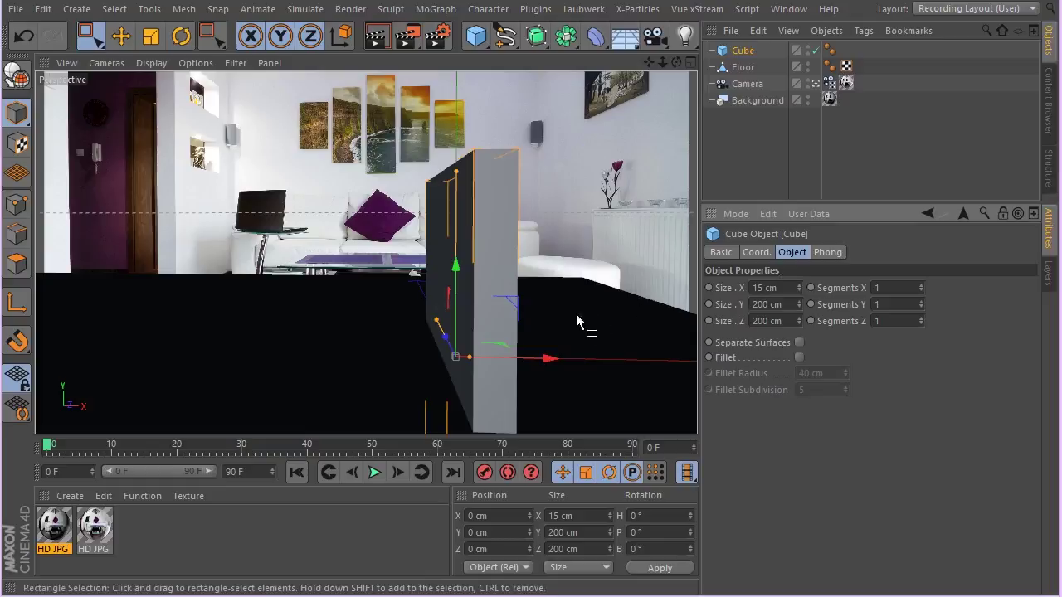
Slide the cube right toward the floor's right edge in the top view
middle_click(439, 324)
middle_click(523, 241)
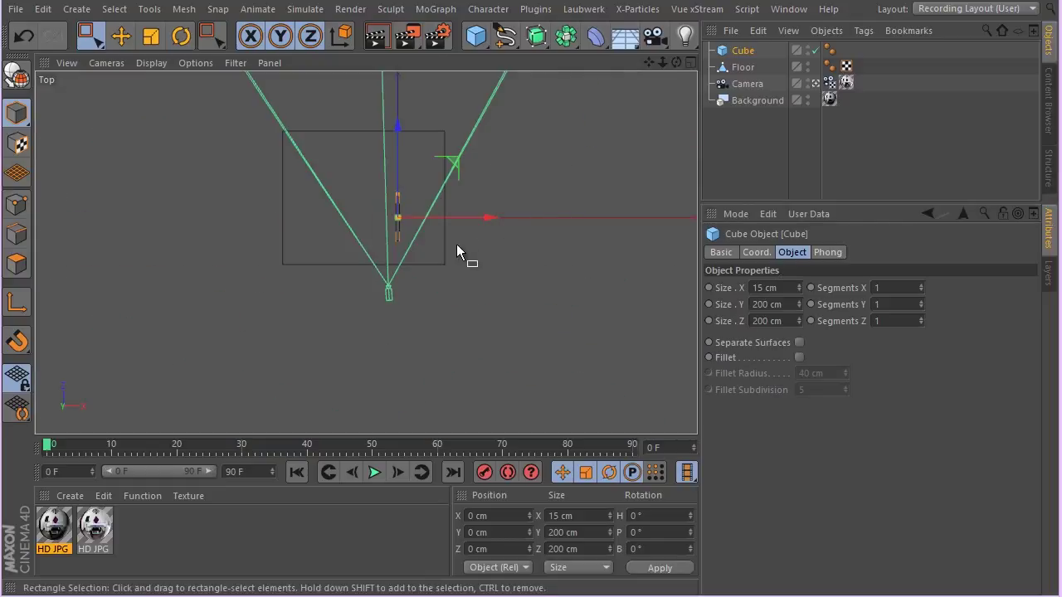
scroll(454, 246, "up", 3)
scroll(424, 96, "up", 4)
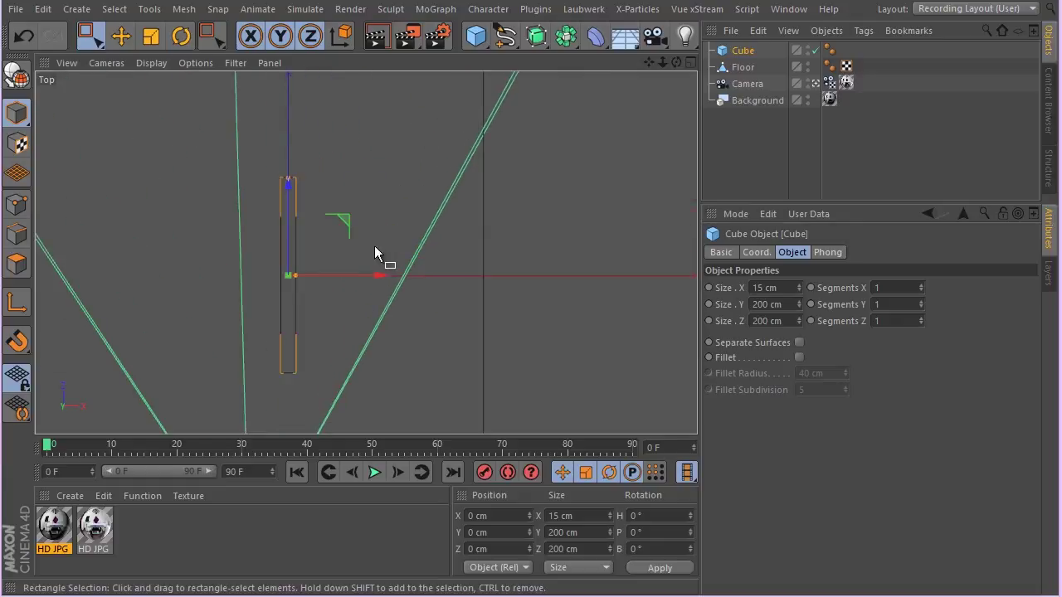
left_click_drag(367, 275, 549, 303)
scroll(497, 264, "up", 4)
scroll(522, 267, "down", 4)
scroll(450, 247, "up", 6)
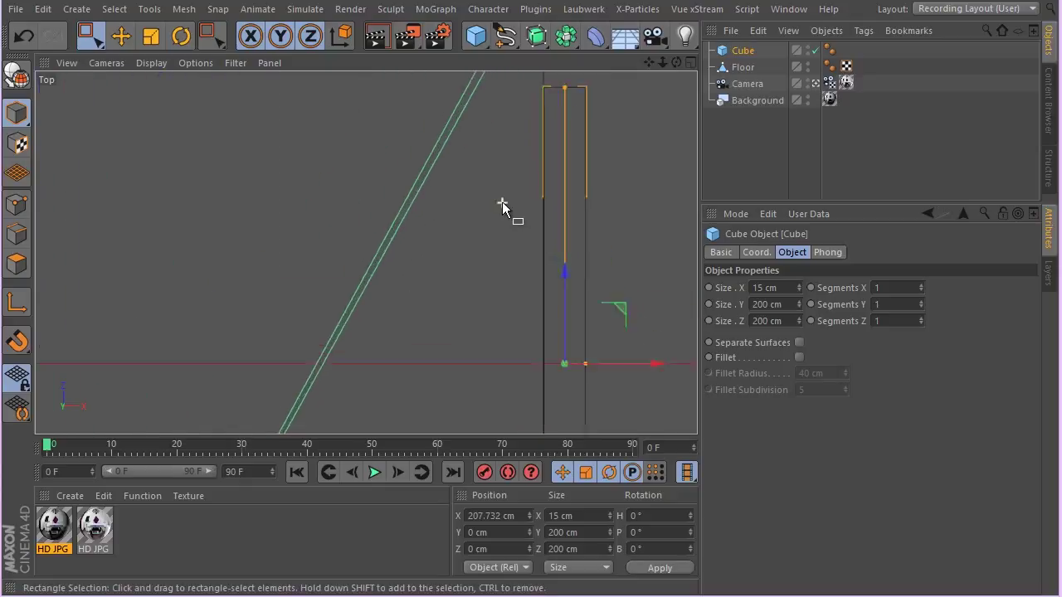
scroll(662, 243, "up", 4)
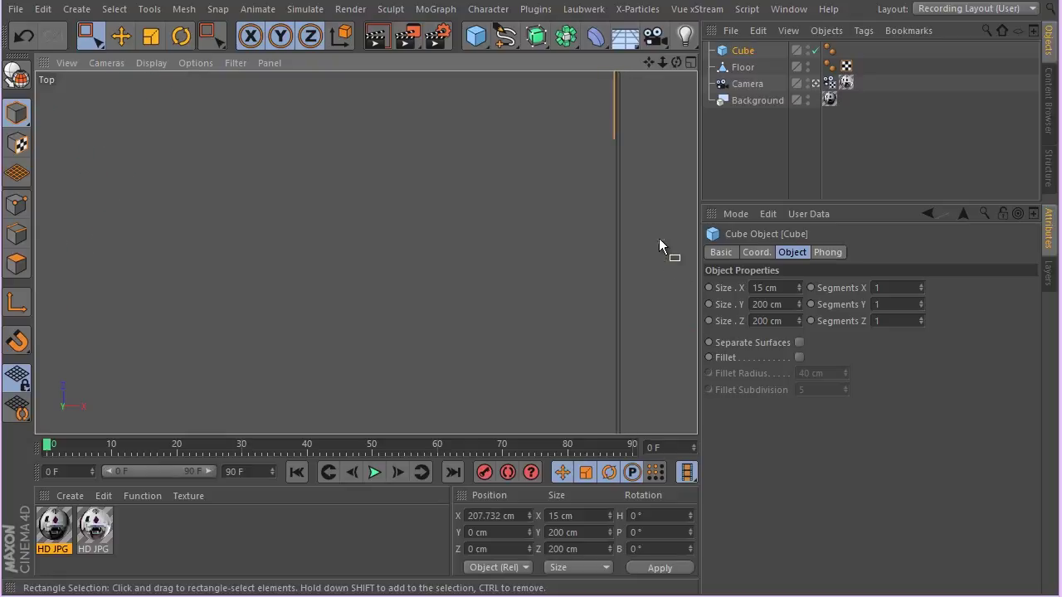
Lock movement to the X axis and nudge the cube into place at the edge
left_click(280, 36)
left_click(310, 36)
left_click(401, 208)
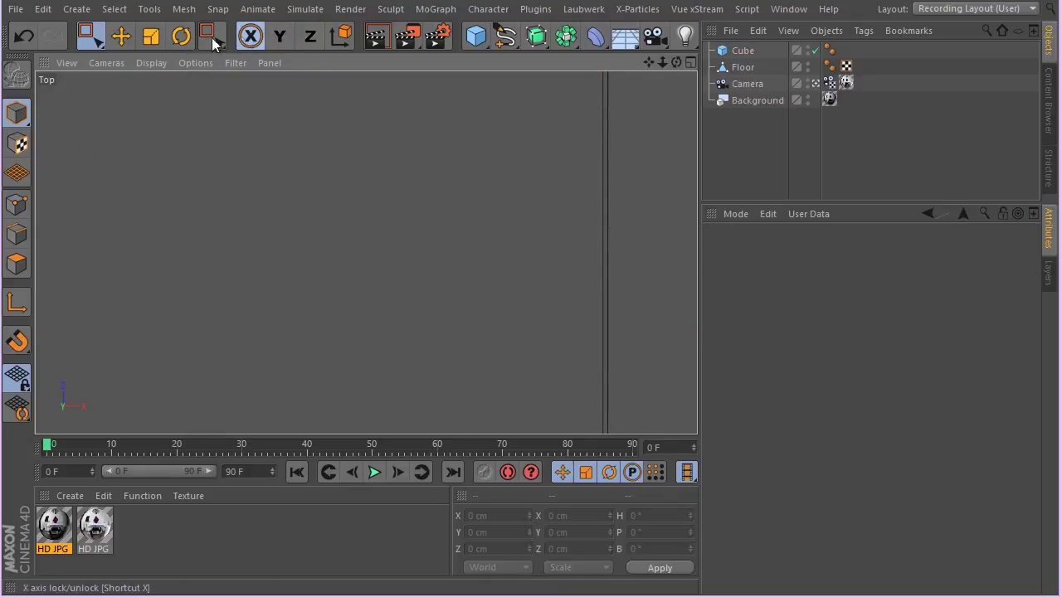
left_click(122, 46)
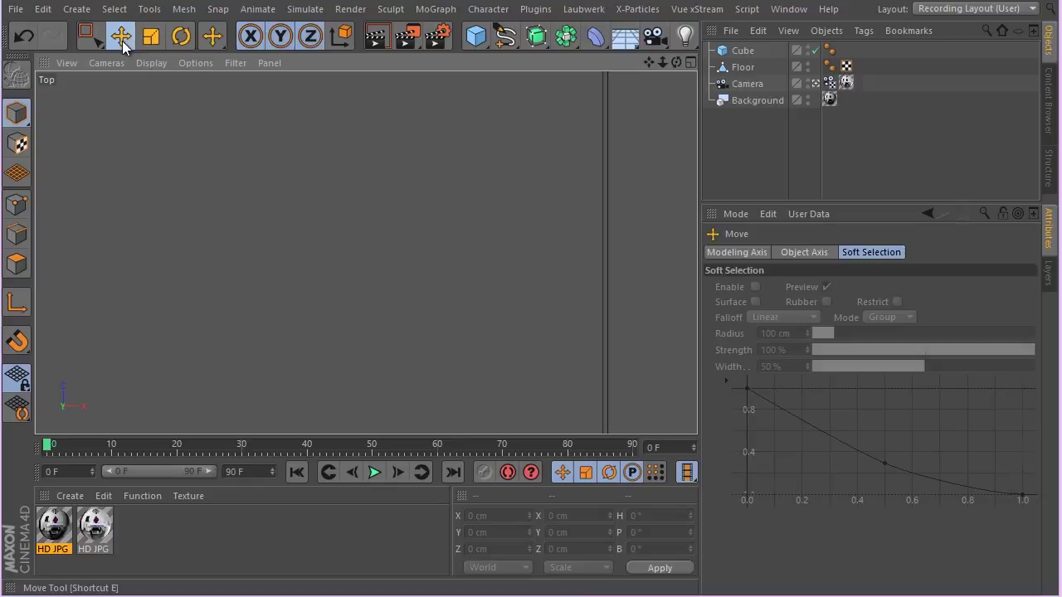
left_click(747, 48)
left_click_drag(554, 205, 554, 215)
Stretch the cube's depth along Z
scroll(554, 194, "down", 10)
scroll(554, 194, "down", 8)
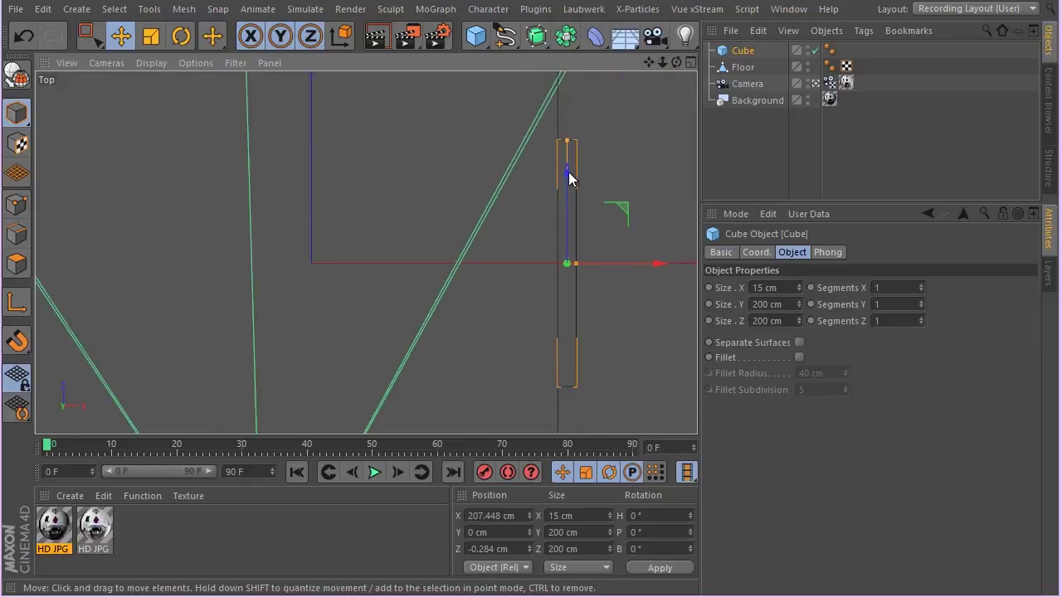
scroll(517, 147, "down", 3)
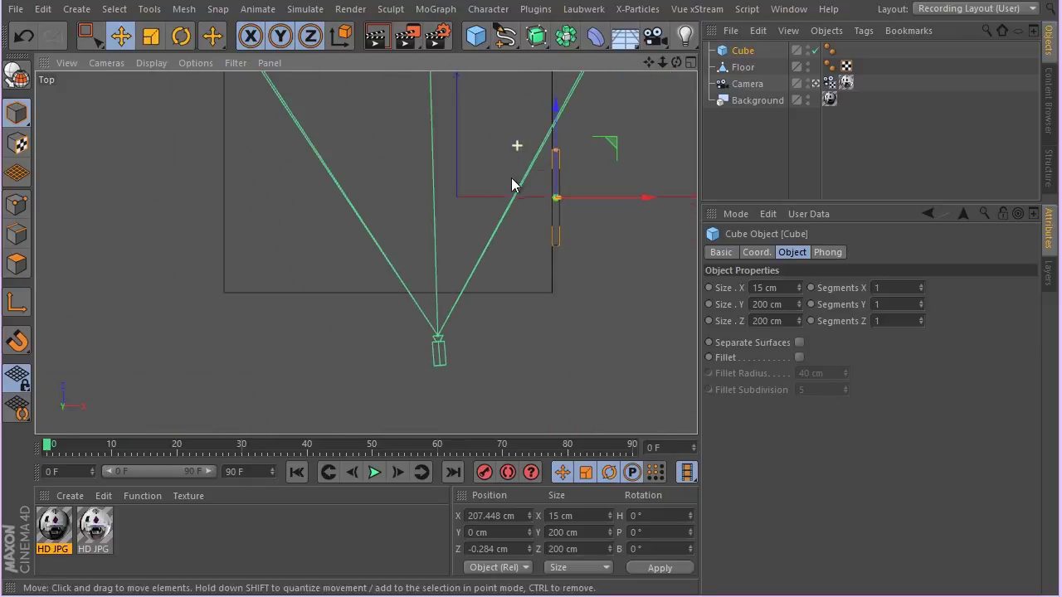
middle_click_drag(516, 147, 444, 291, "alt")
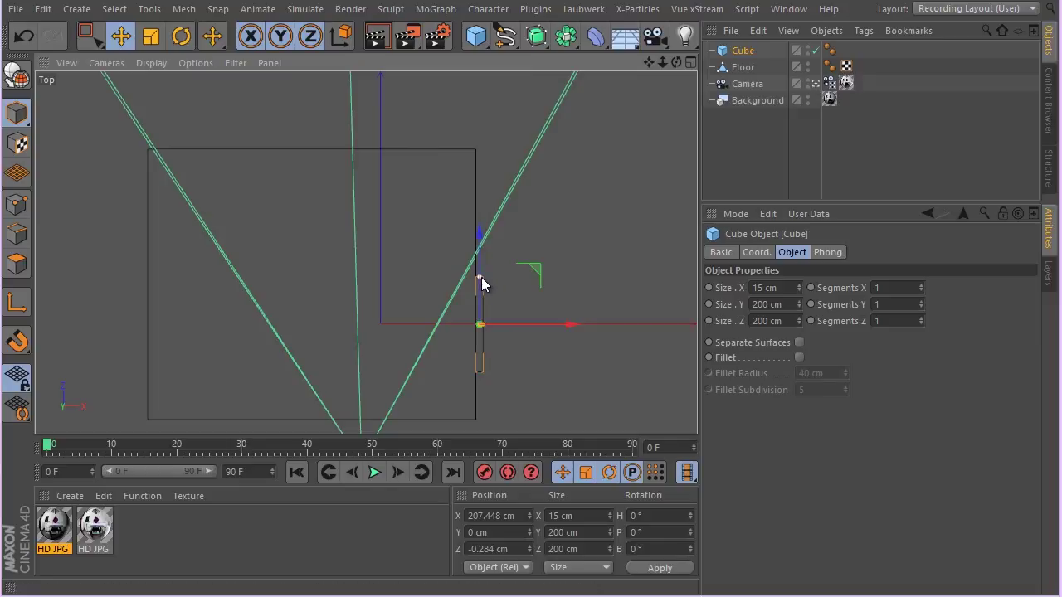
left_click_drag(481, 280, 478, 251)
middle_click(450, 383)
middle_click(485, 178)
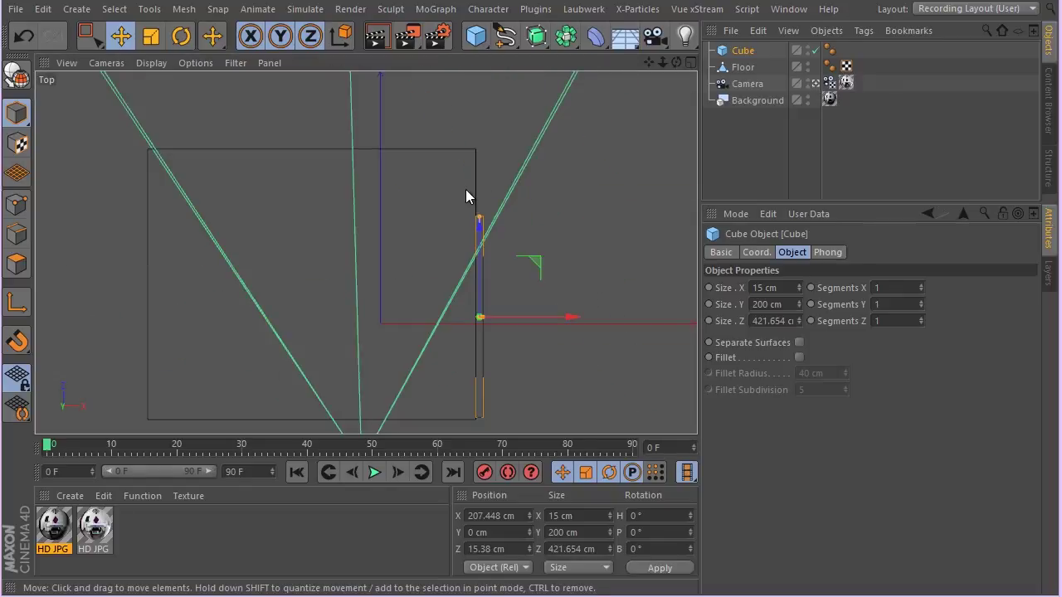
Make the cube editable and box-select its near-end points, including hidden ones
key("c")
left_click(16, 204)
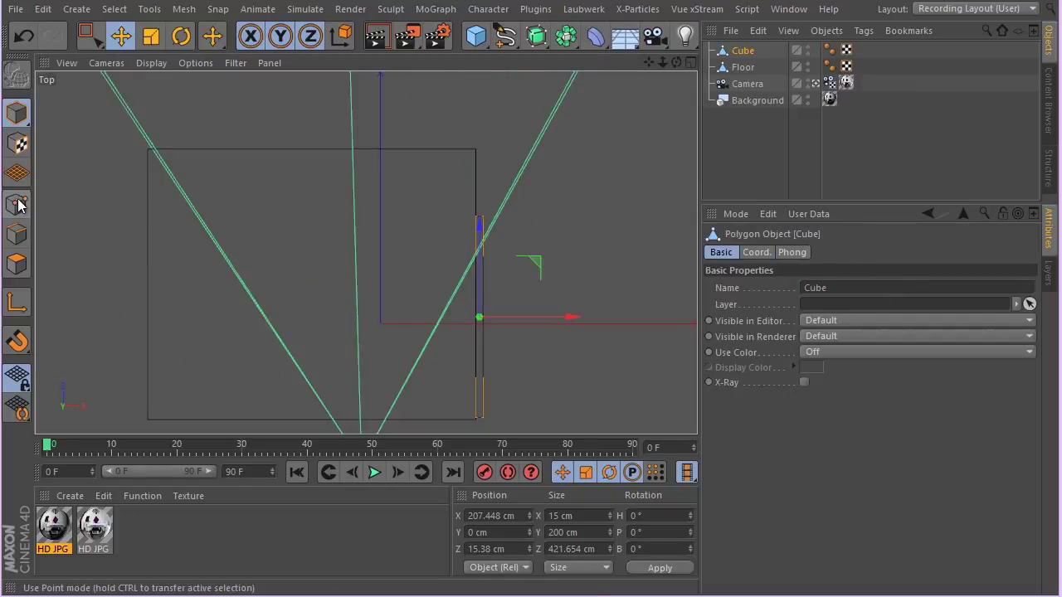
left_click(81, 45)
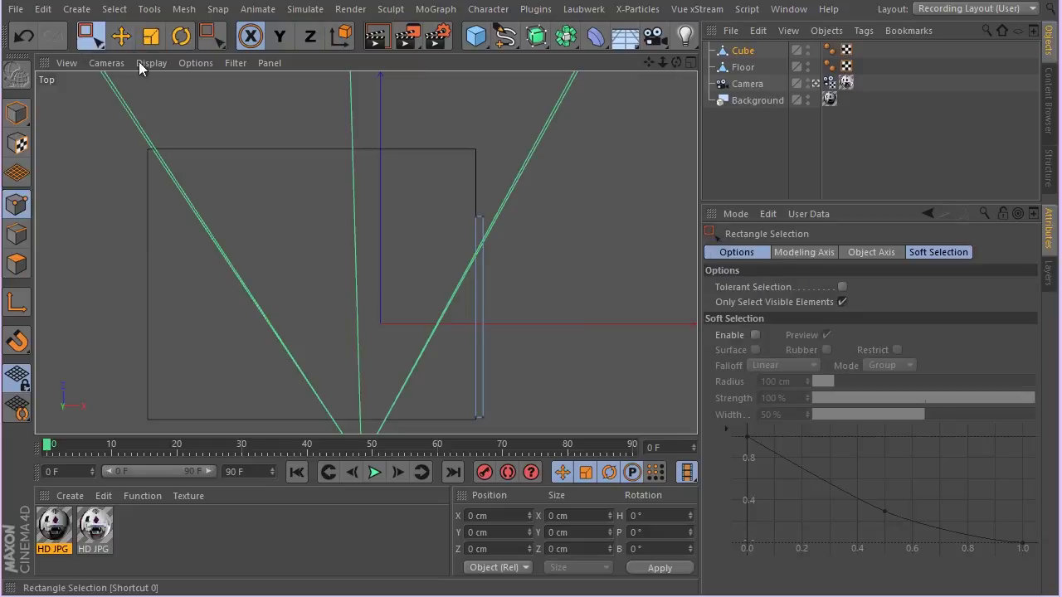
left_click(842, 302)
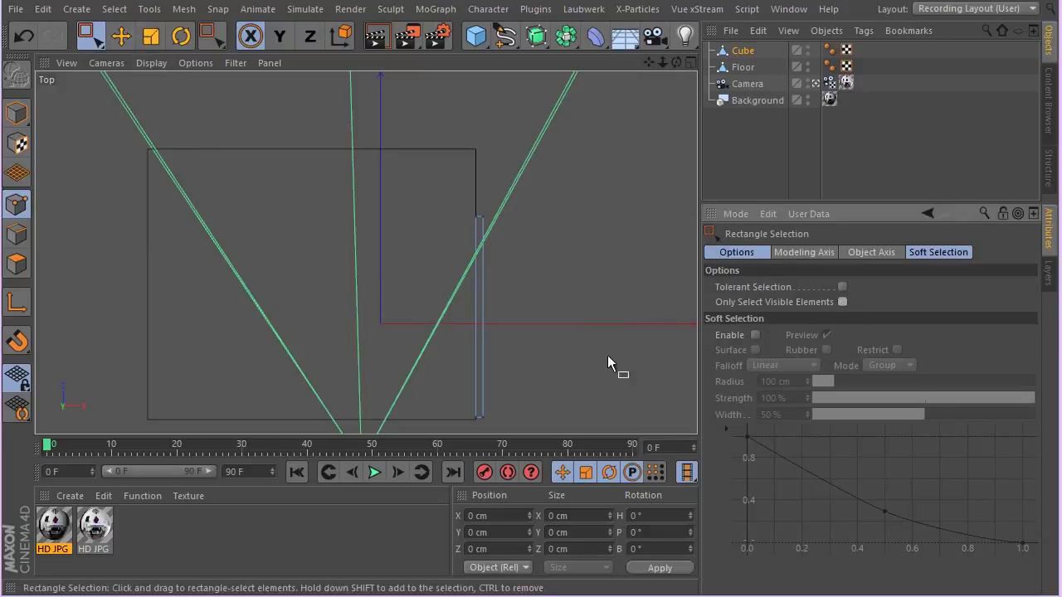
left_click_drag(434, 408, 512, 437)
Pull the selected end points along Z, then undo that move
scroll(470, 419, "up", 3)
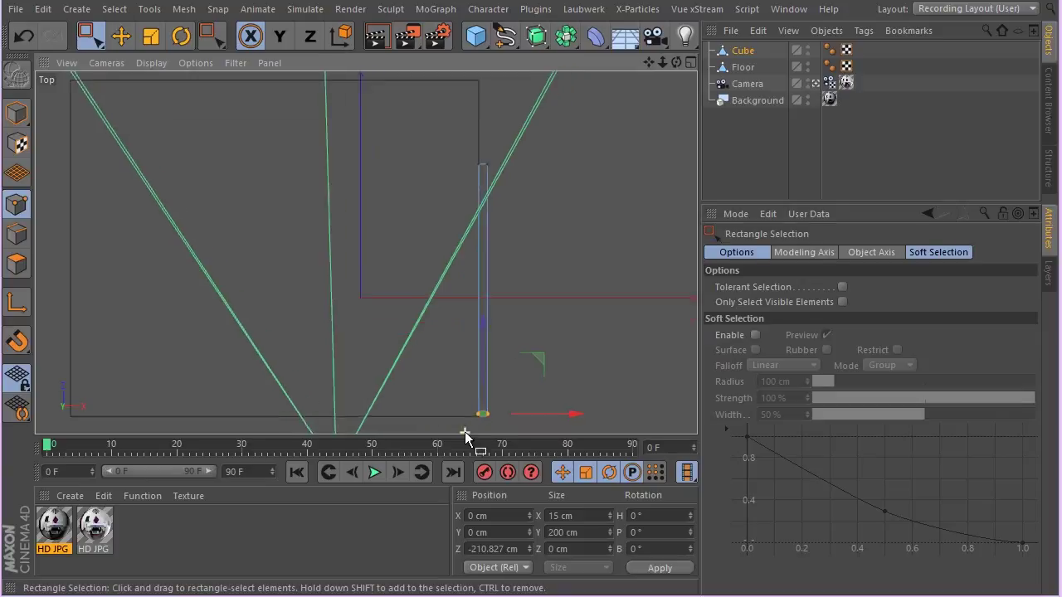
scroll(472, 417, "up", 5)
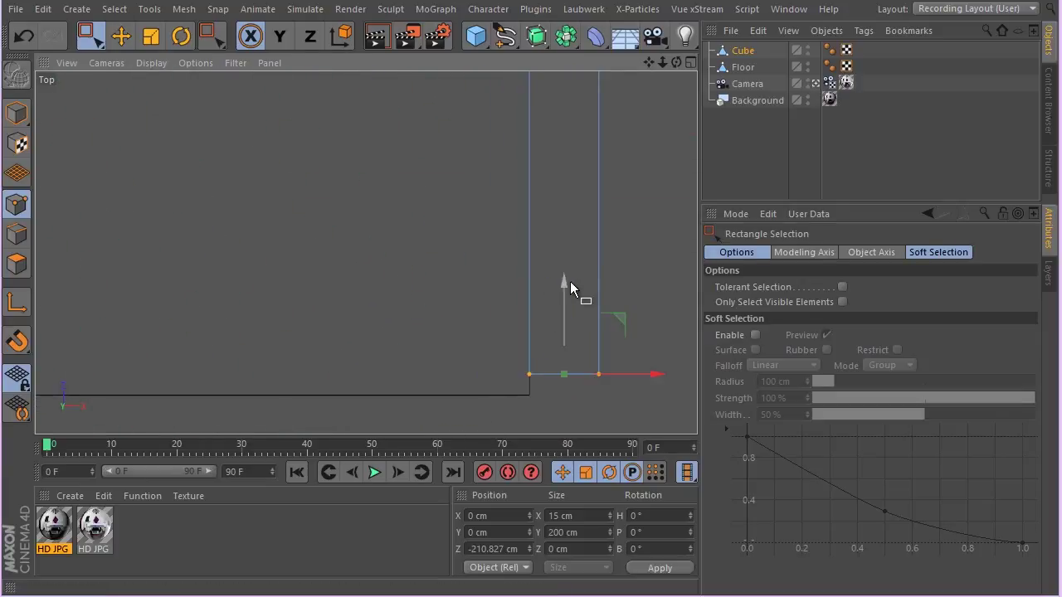
left_click_drag(568, 284, 552, 304)
scroll(552, 304, "down", 2)
scroll(552, 307, "down", 2)
scroll(530, 204, "down", 3)
scroll(524, 199, "up", 2)
scroll(441, 231, "up", 3)
scroll(412, 215, "up", 2)
key("ctrl+z")
scroll(482, 200, "up", 3)
scroll(492, 180, "up", 1)
scroll(490, 207, "up", 2)
Move the end points out to the floor's edge so the slab spans its full depth
left_click_drag(487, 272, 501, 62)
scroll(559, 290, "up", 2)
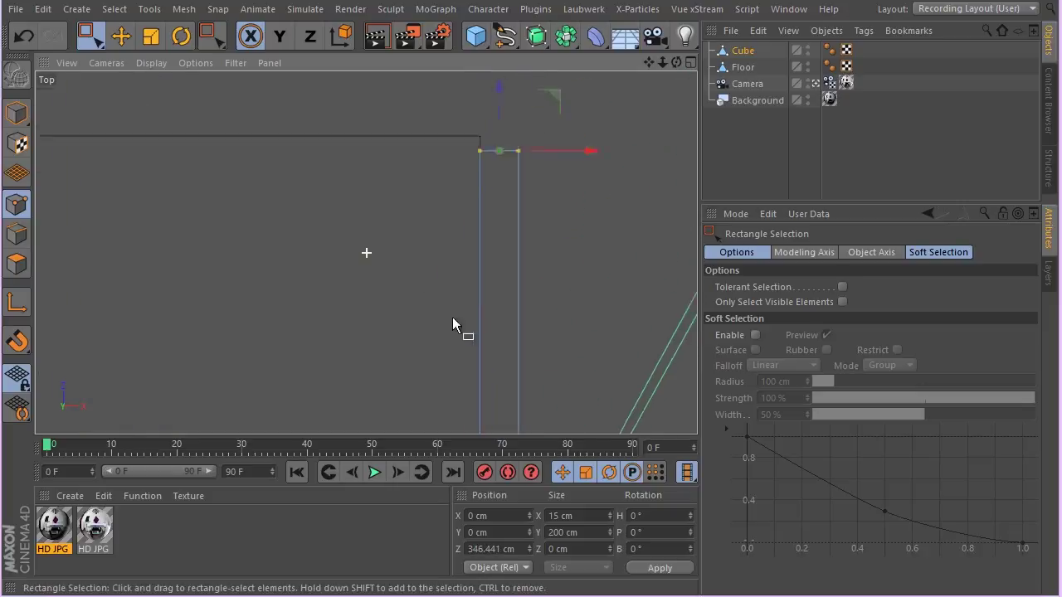
scroll(451, 317, "up", 1)
scroll(477, 204, "up", 2)
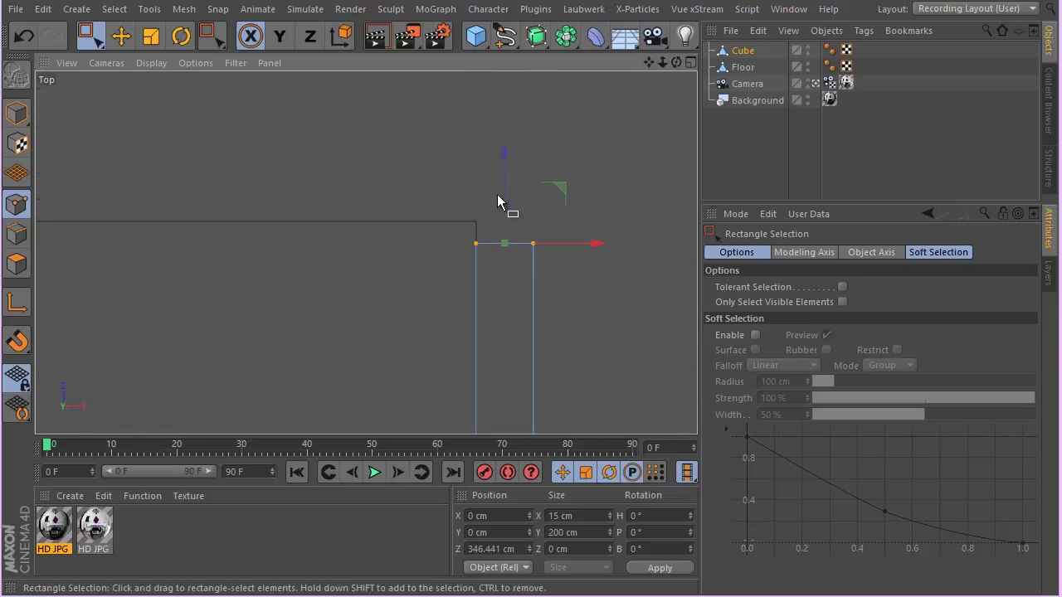
left_click_drag(500, 194, 505, 167)
left_click(17, 112)
scroll(94, 158, "down", 3)
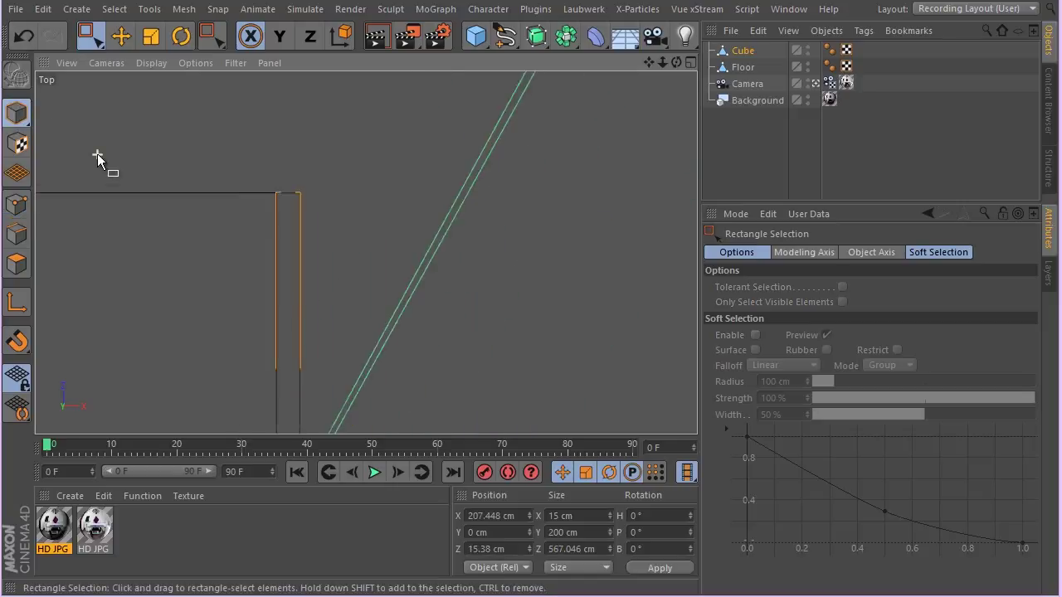
scroll(97, 153, "down", 4)
middle_click_drag(137, 194, 427, 267, "alt")
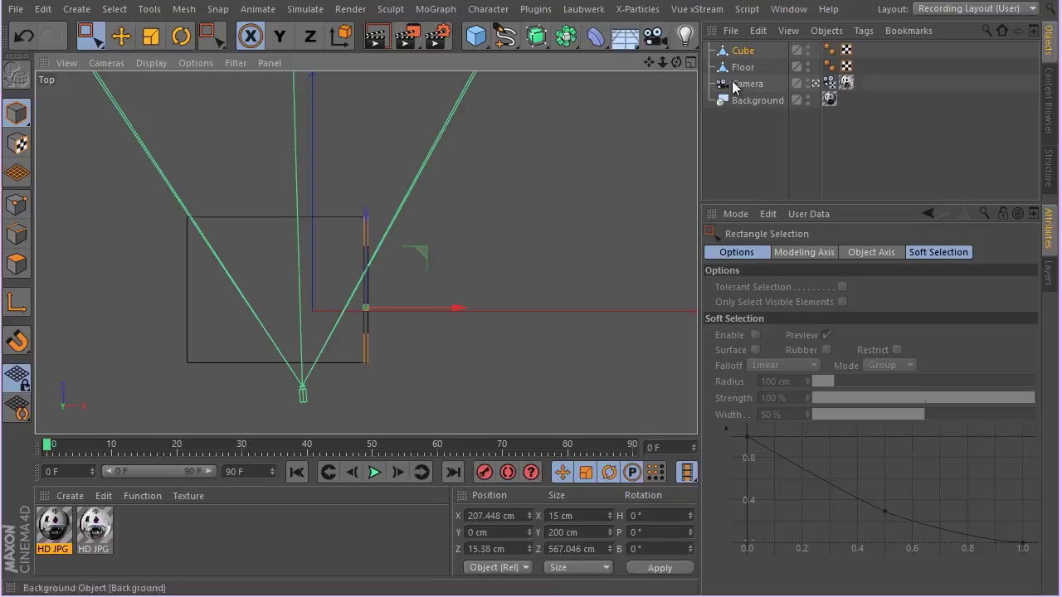
Rename the cube R Wall and duplicate it as B Wall
double_click(747, 50)
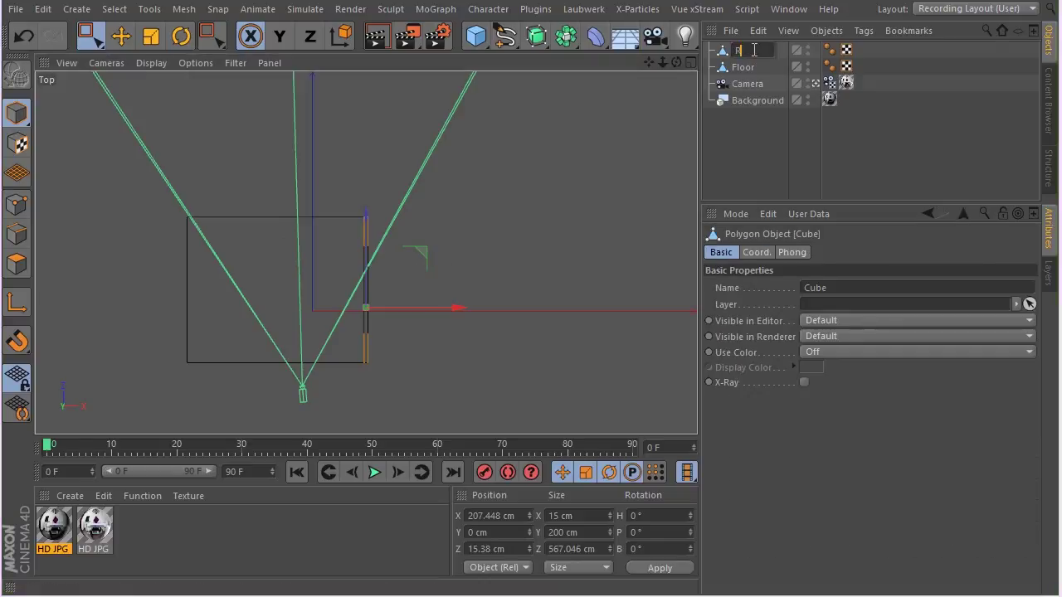
type("R Wall")
key("Return")
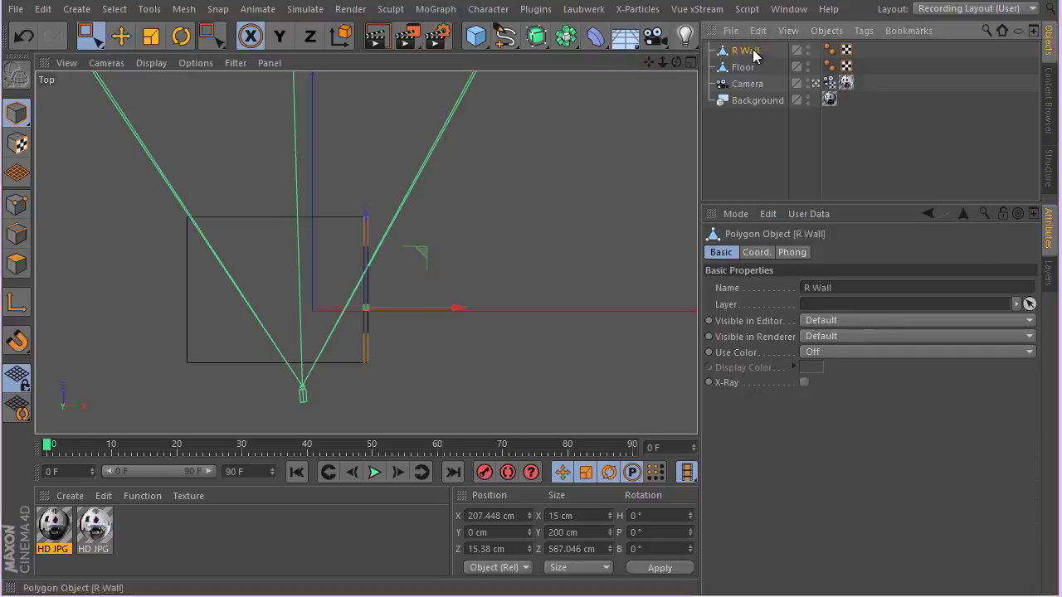
left_click_drag(761, 53, 758, 51, "ctrl")
key("ctrl+z")
double_click(757, 52)
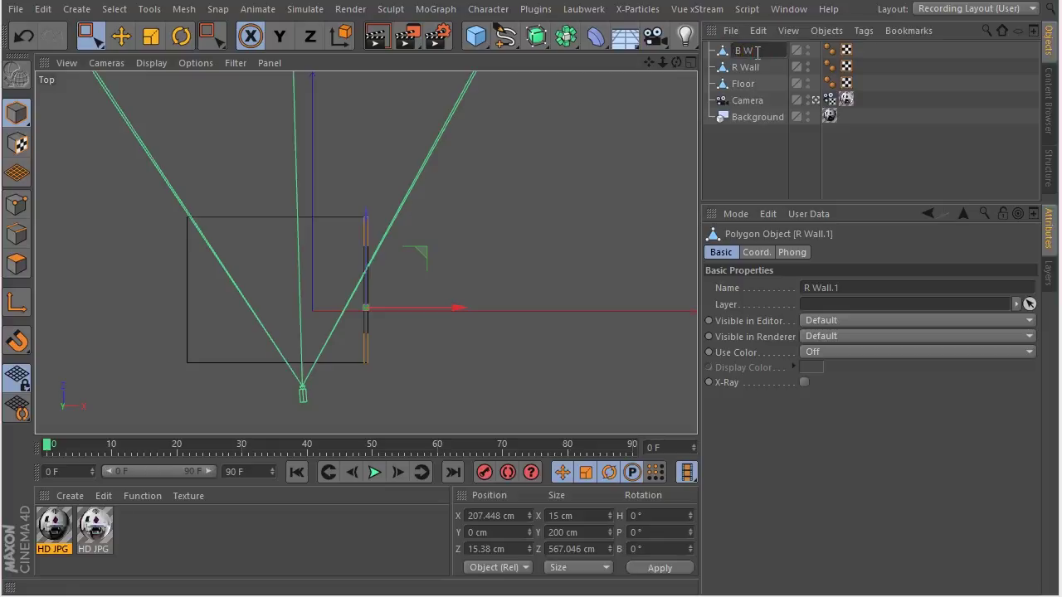
type("B Wall")
key("Return")
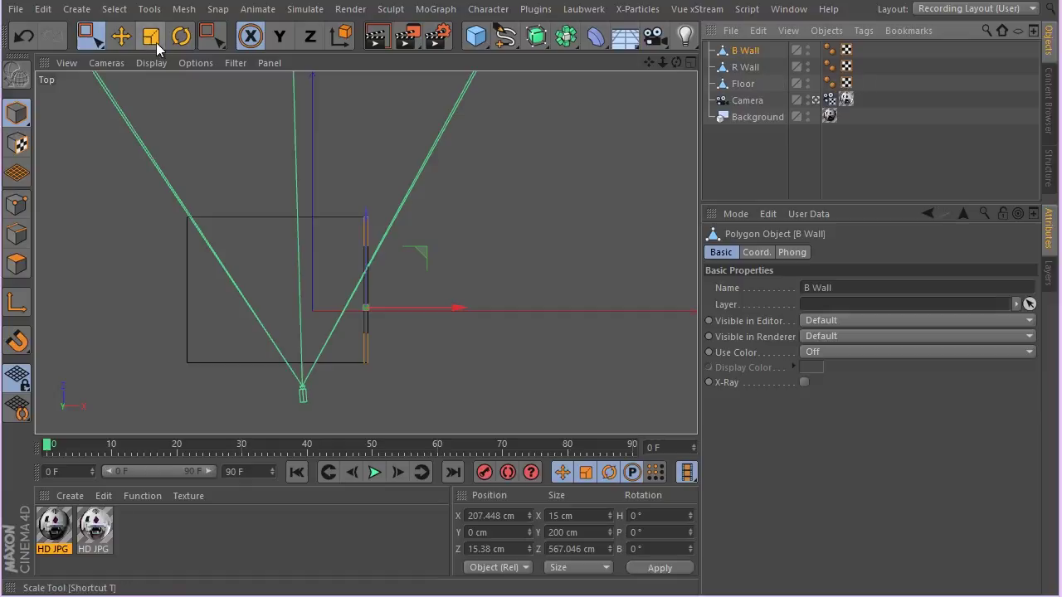
Rotate B Wall by −90° and move it to the floor's back edge
left_click(181, 38)
left_click_drag(400, 261, 423, 352)
left_click(120, 37)
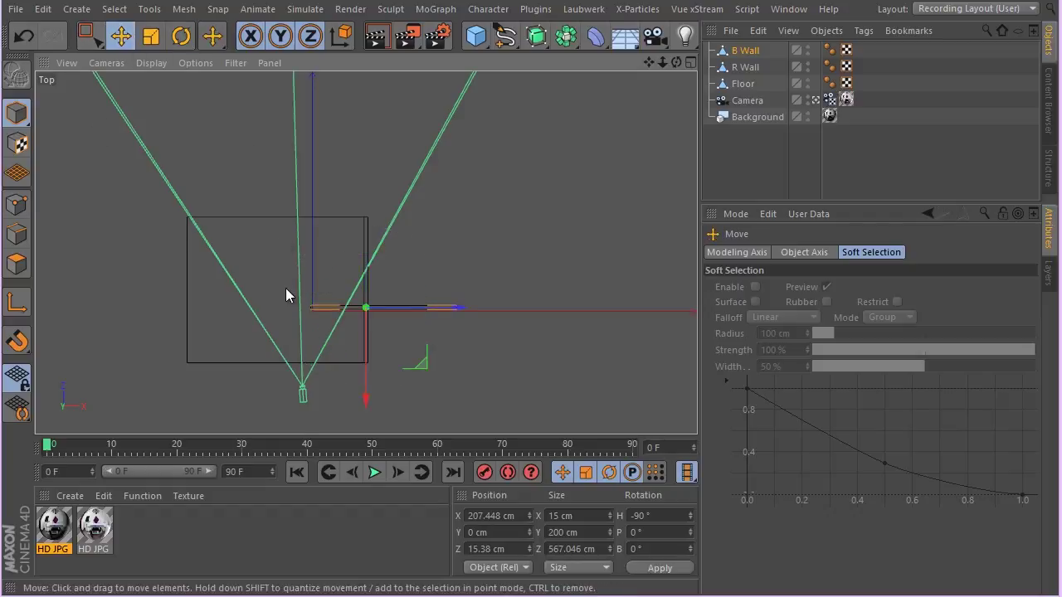
scroll(285, 297, "up", 2)
left_click_drag(439, 386, 281, 260)
scroll(261, 192, "up", 10)
left_click_drag(189, 276, 415, 317)
Slide B Wall forward along its depth until it matches the room's back wall
middle_click(448, 283)
middle_click(488, 191)
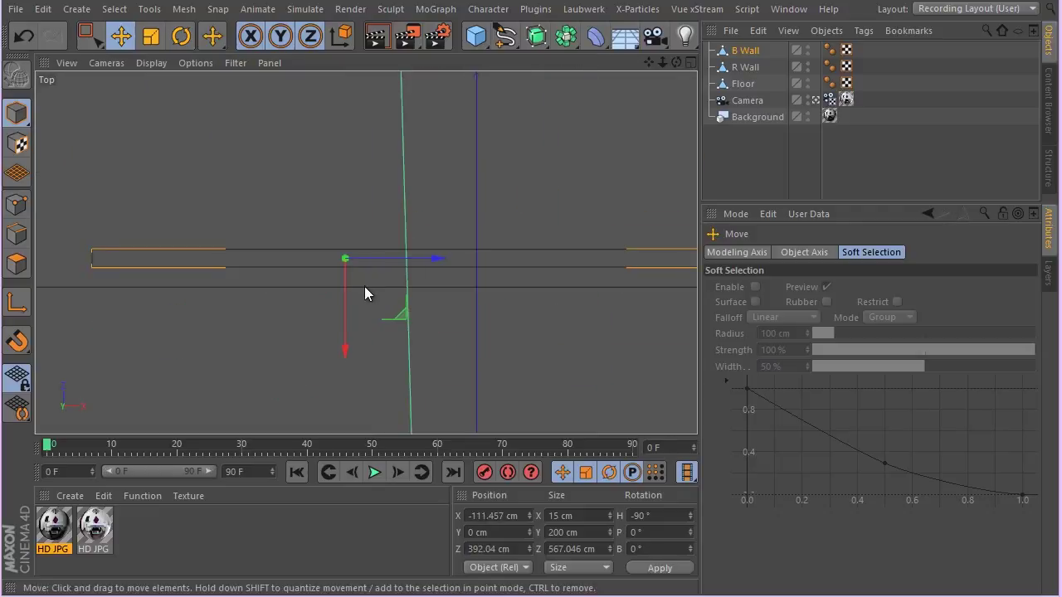
left_click_drag(346, 309, 341, 329)
scroll(315, 302, "up", 2)
scroll(314, 302, "up", 5)
left_click_drag(404, 286, 398, 283)
scroll(398, 284, "down", 4)
scroll(398, 283, "down", 3)
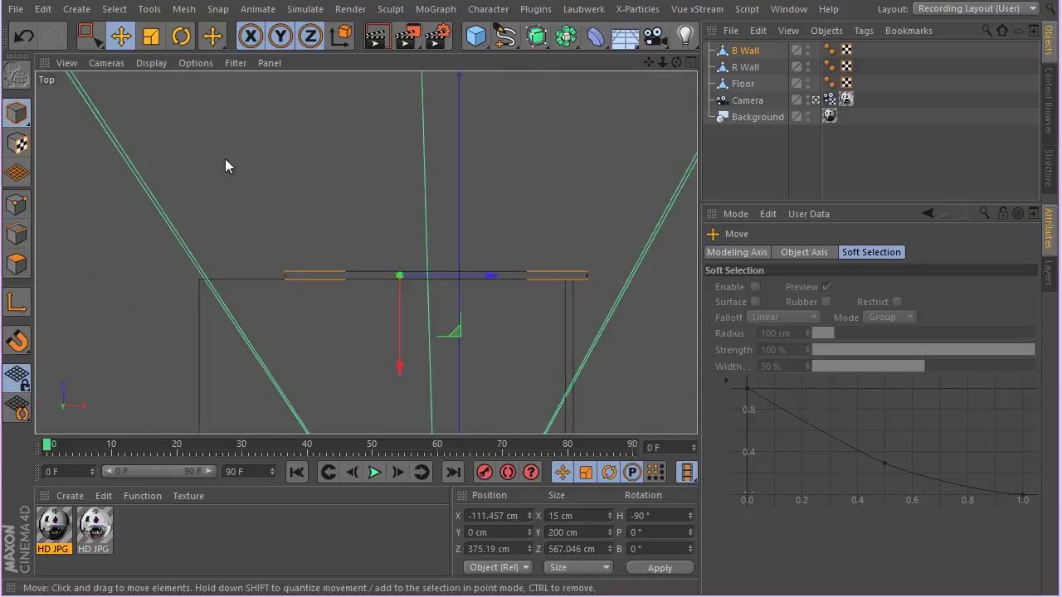
Stretch B Wall's end points outward to the side walls so it spans 703.33 cm
left_click(16, 204)
left_click(86, 35)
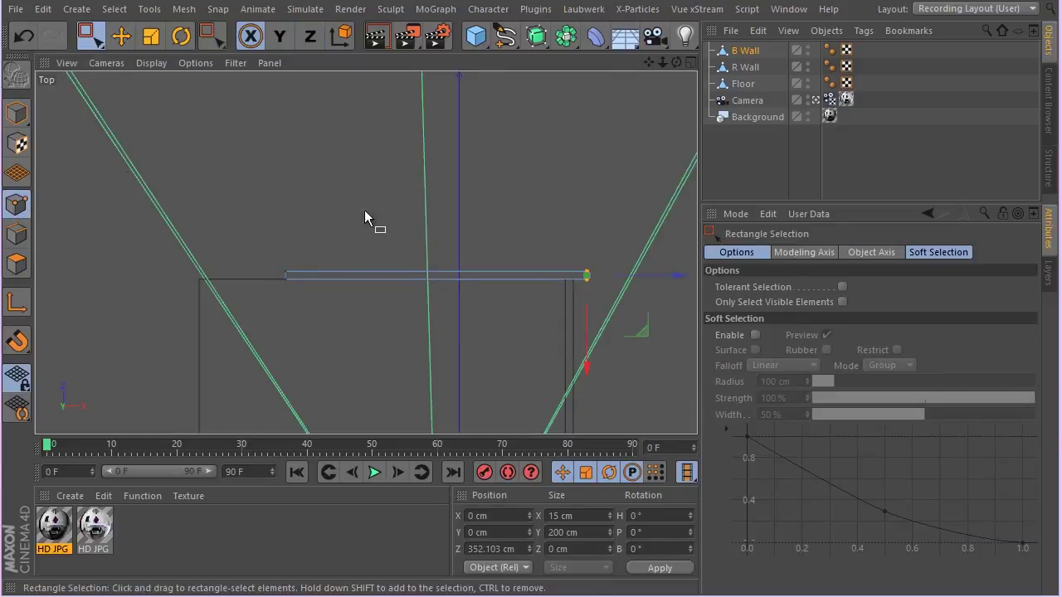
scroll(570, 237, "up", 5)
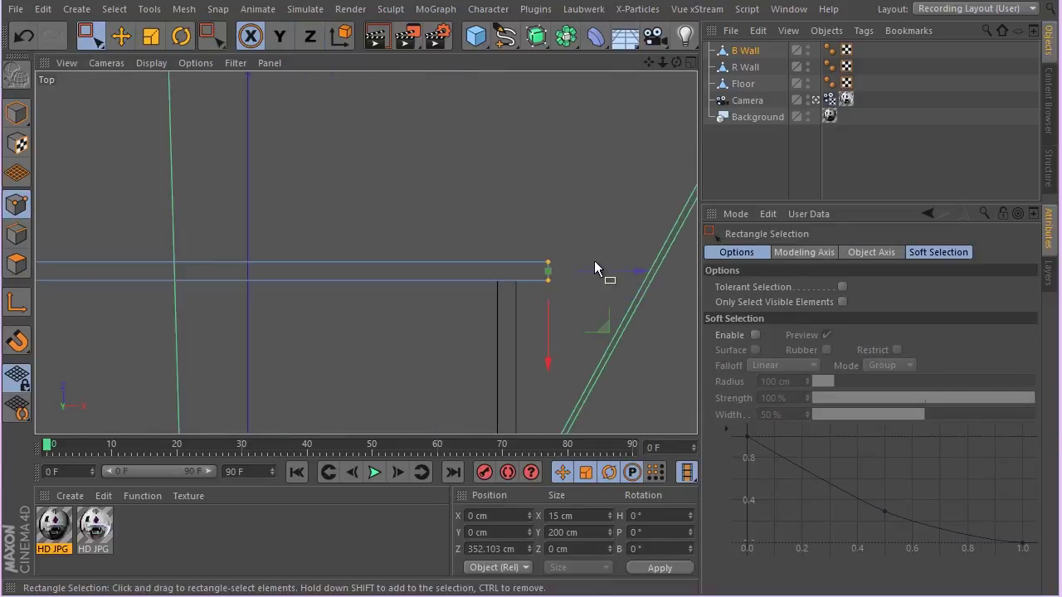
left_click_drag(626, 267, 594, 265)
scroll(537, 273, "up", 3)
scroll(379, 279, "down", 5)
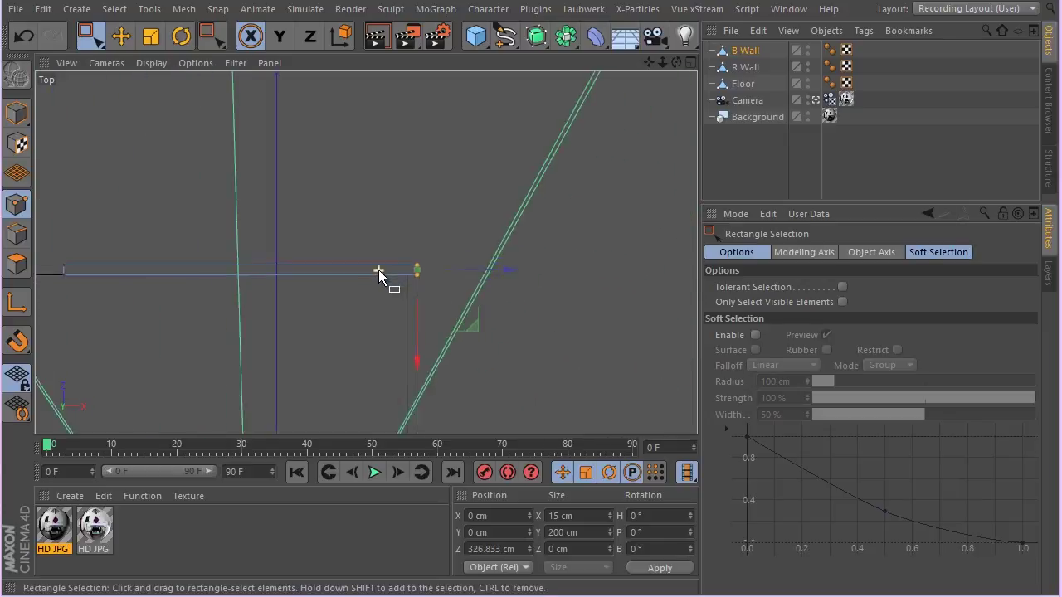
left_click_drag(151, 248, 214, 300)
scroll(111, 273, "up", 8)
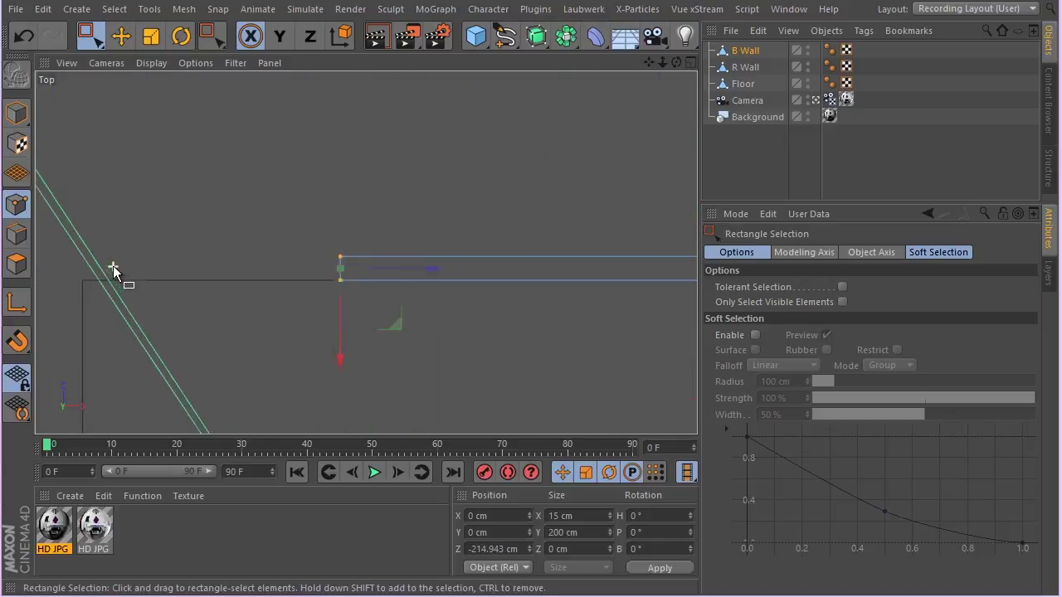
left_click_drag(461, 267, 172, 285)
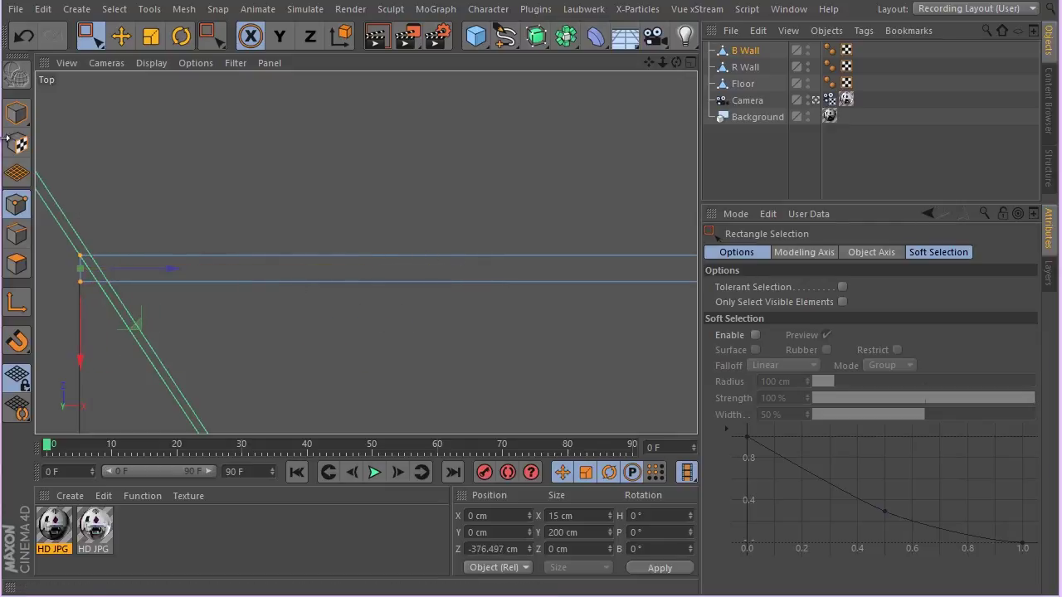
Ctrl-drag R Wall along X to create R Wall.1 along the floor's left edge
left_click(17, 112)
scroll(238, 208, "down", 2)
scroll(238, 208, "down", 3)
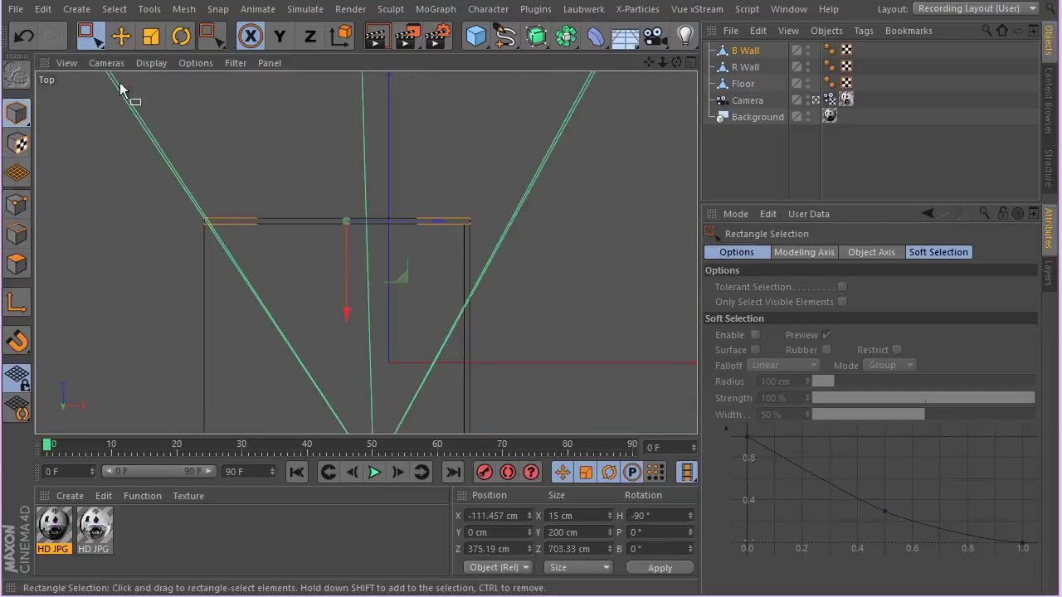
left_click(121, 35)
left_click(751, 67)
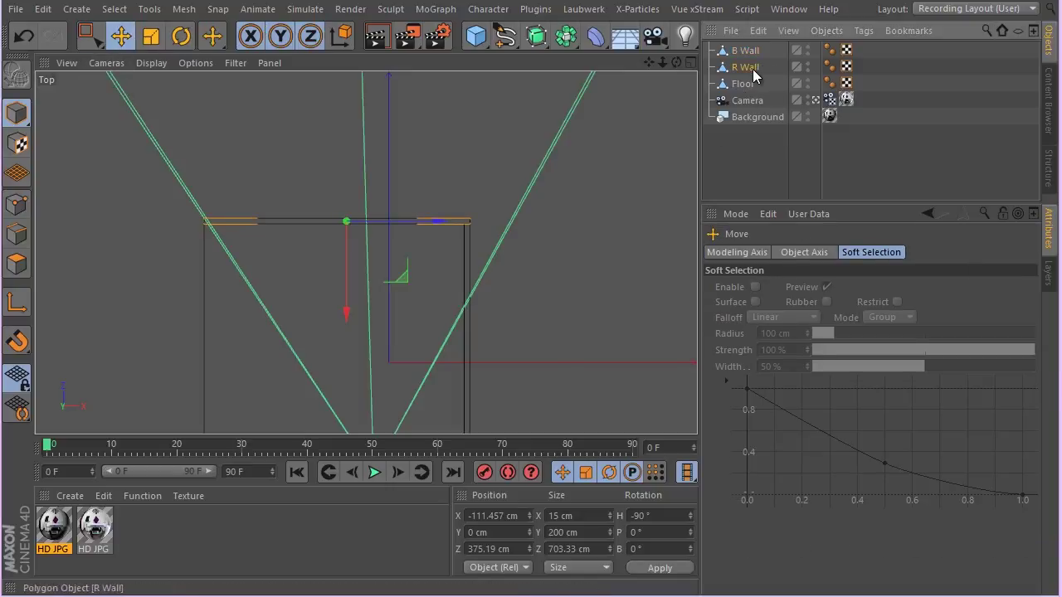
left_click_drag(540, 352, 290, 357, "ctrl")
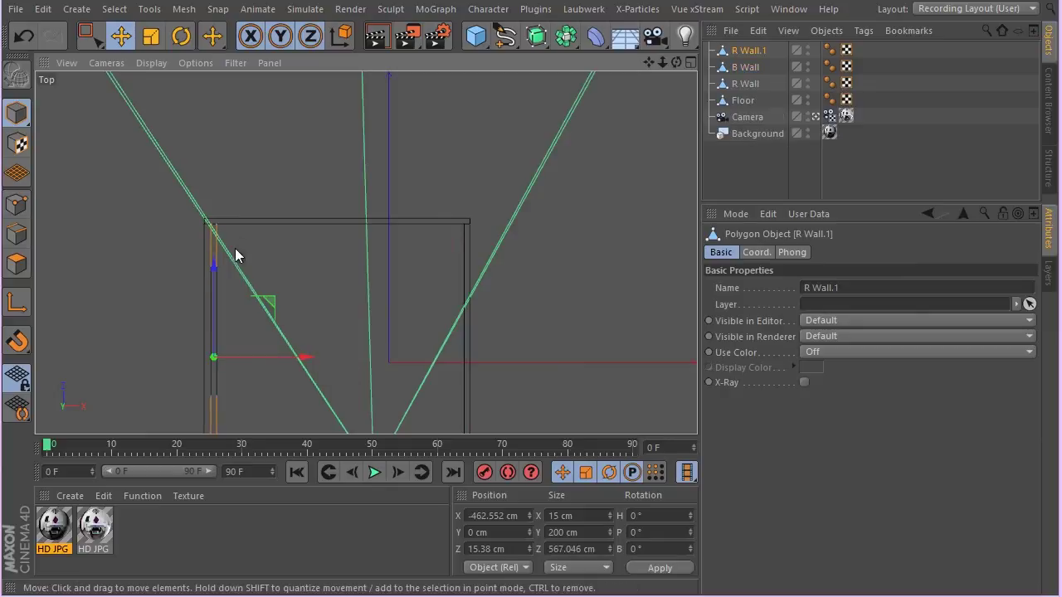
Rename R Wall.1 to 'L wall F'
double_click(749, 51)
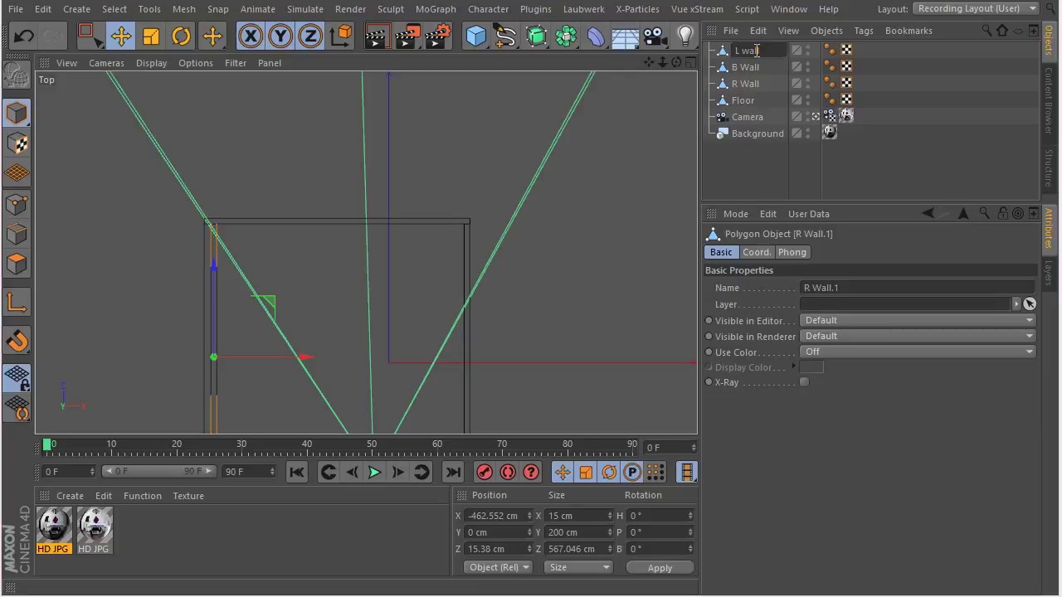
type("L wall F")
key("Return")
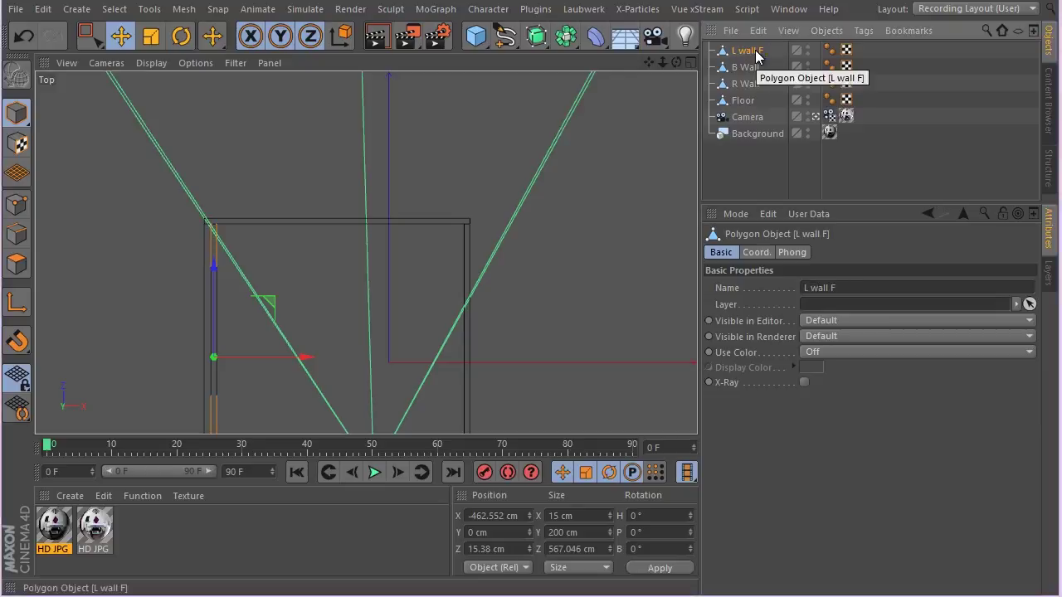
Check the new left wall's placement in the enlarged perspective view
middle_click(237, 217)
middle_click(237, 213)
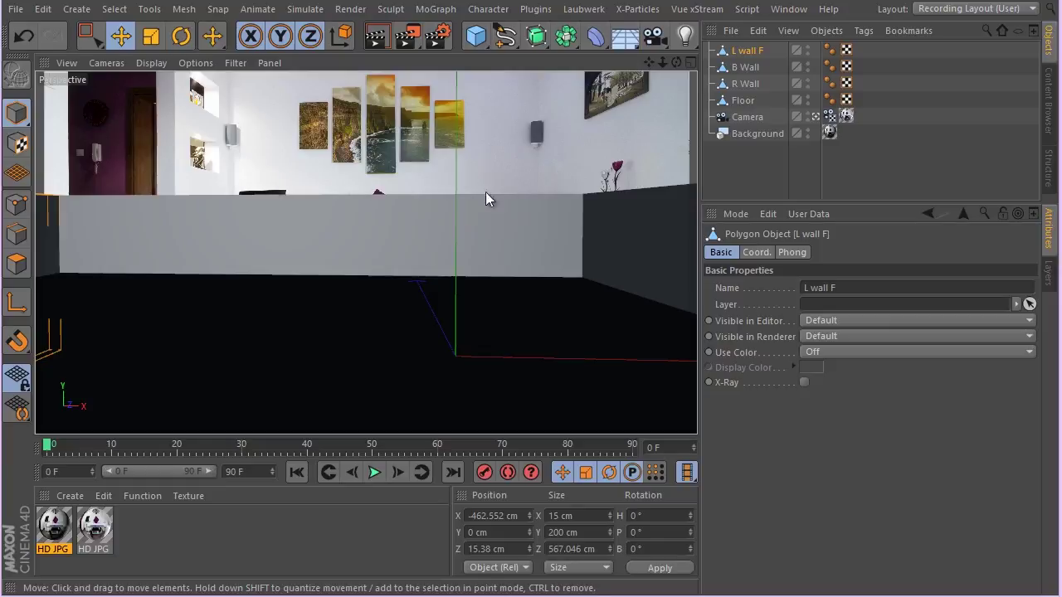
middle_click(385, 234)
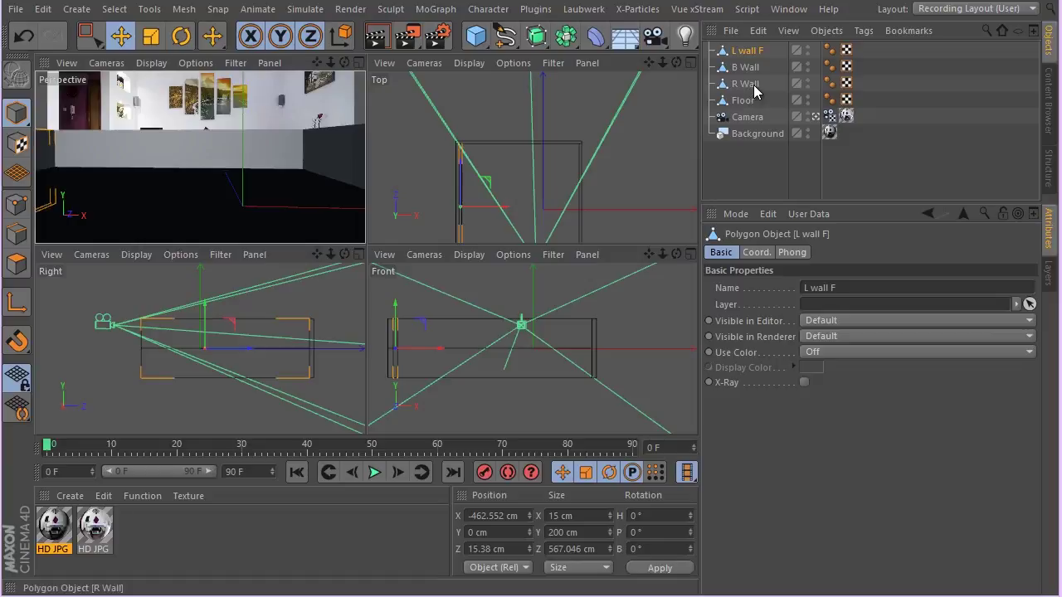
Move the axes of L wall F, B Wall and R Wall to their bases with Axis Center Y -100 %
left_click(754, 86, "shift")
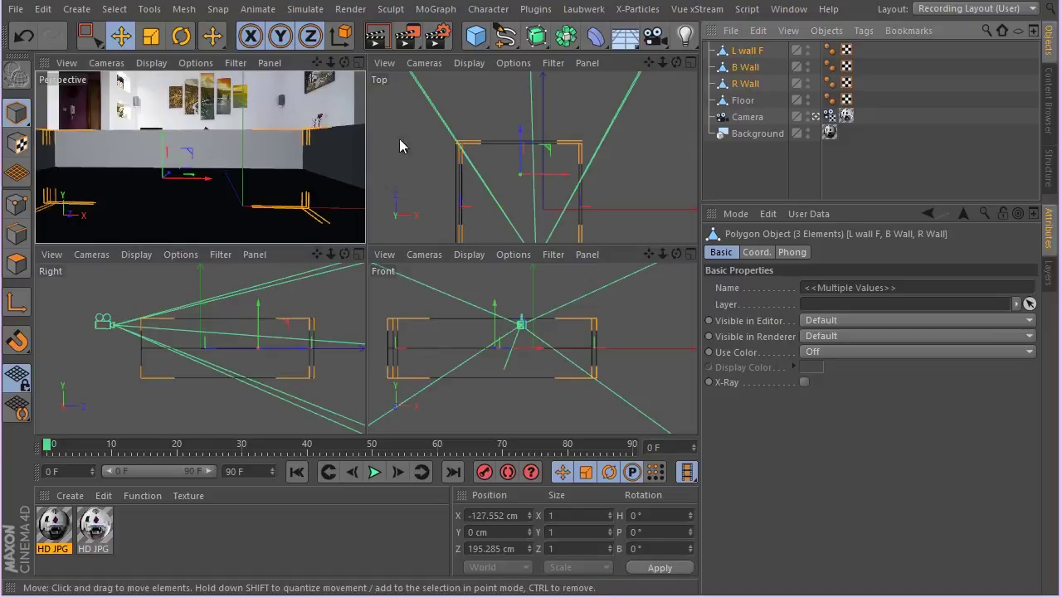
left_click(182, 9)
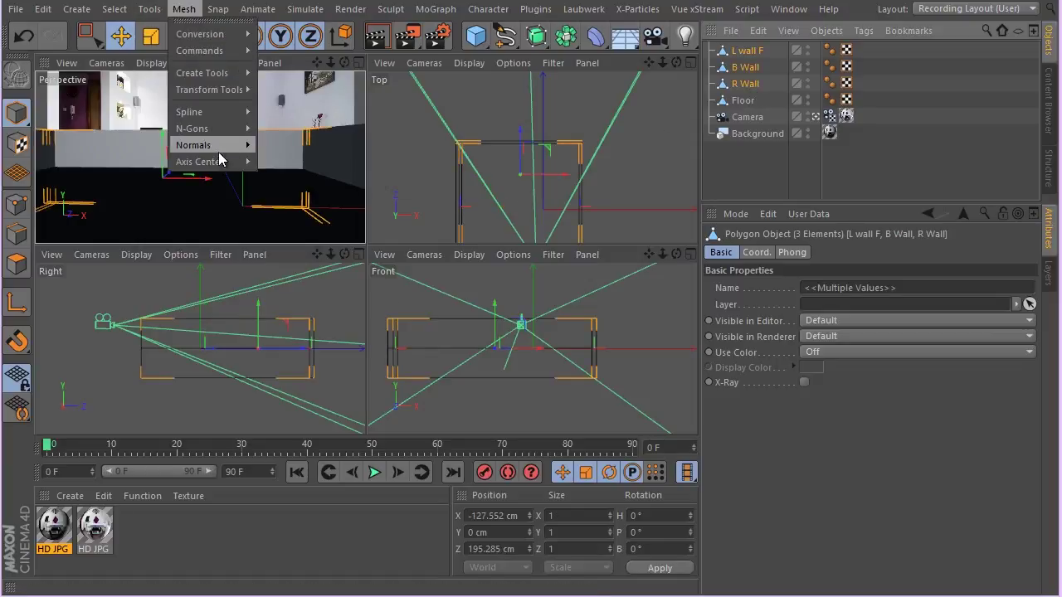
mouse_move(220, 161)
left_click(332, 164)
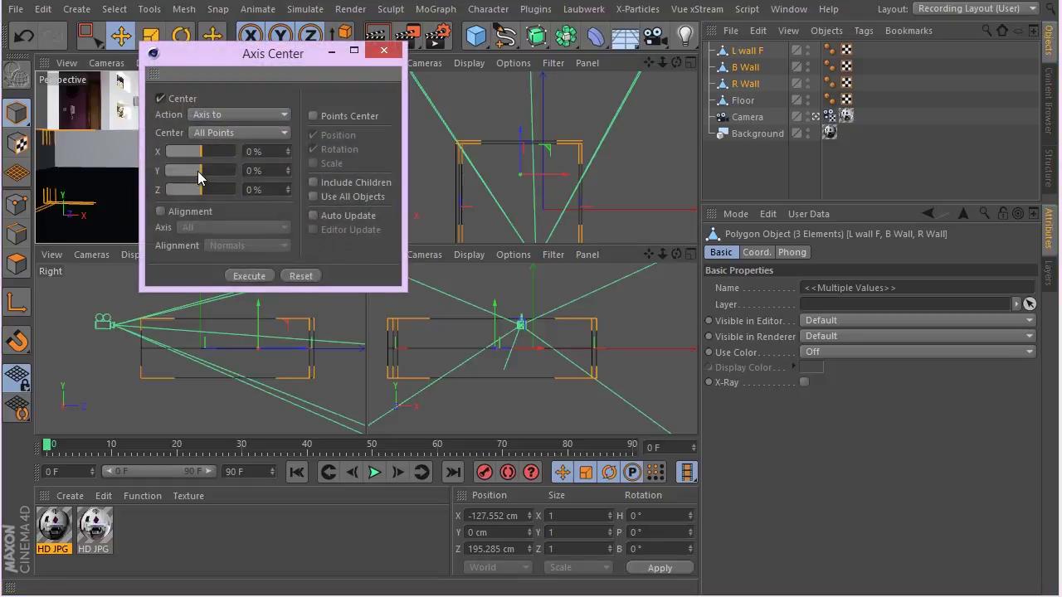
left_click_drag(196, 177, 165, 174)
left_click(247, 275)
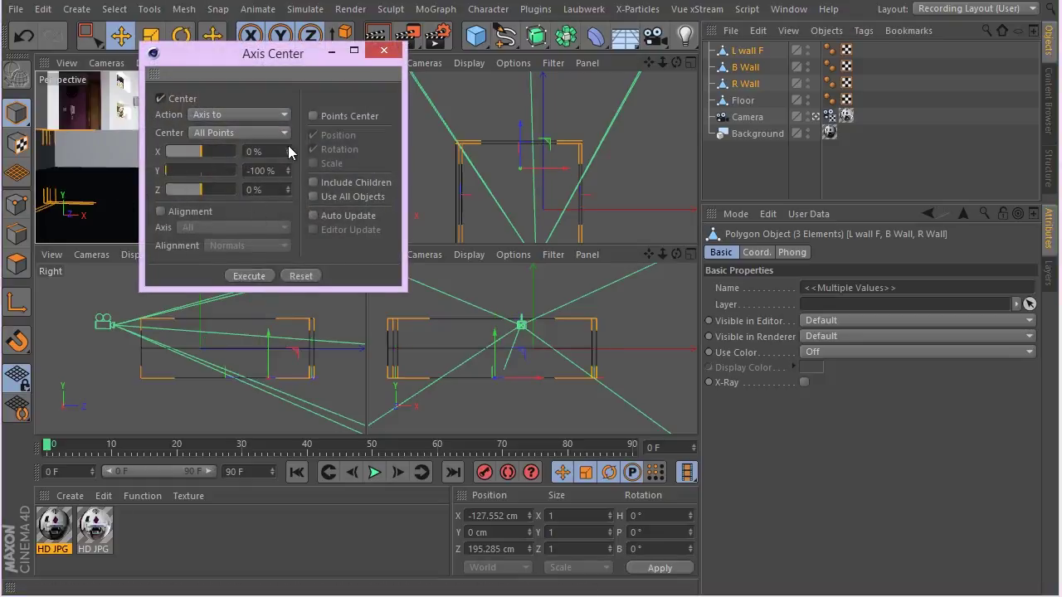
left_click(380, 52)
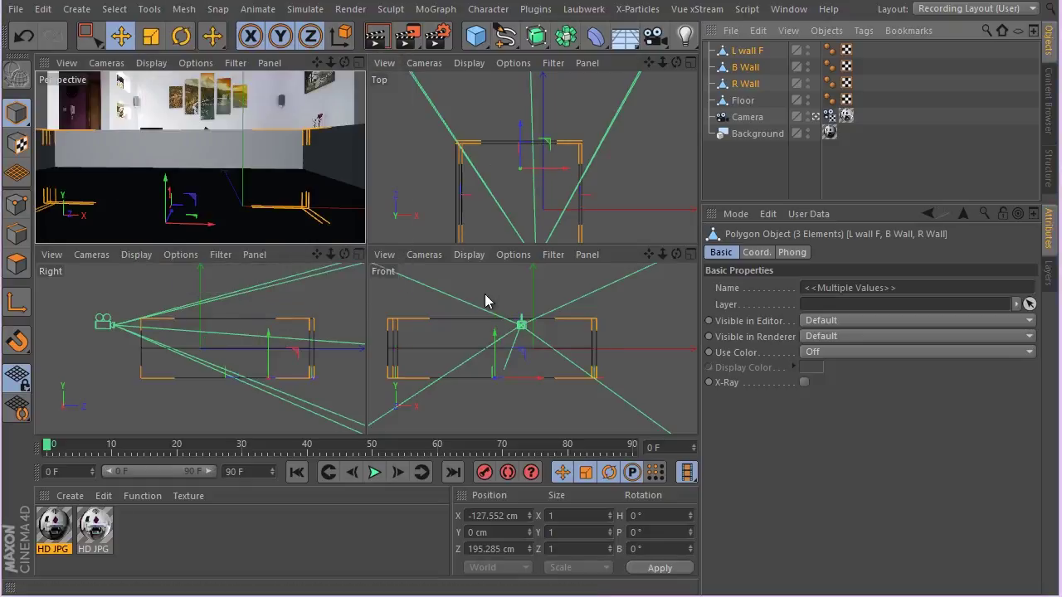
Set the three walls' Position Y to 0 cm and check them in the viewports
middle_click(487, 310)
left_click(519, 536)
type("0")
key("Return")
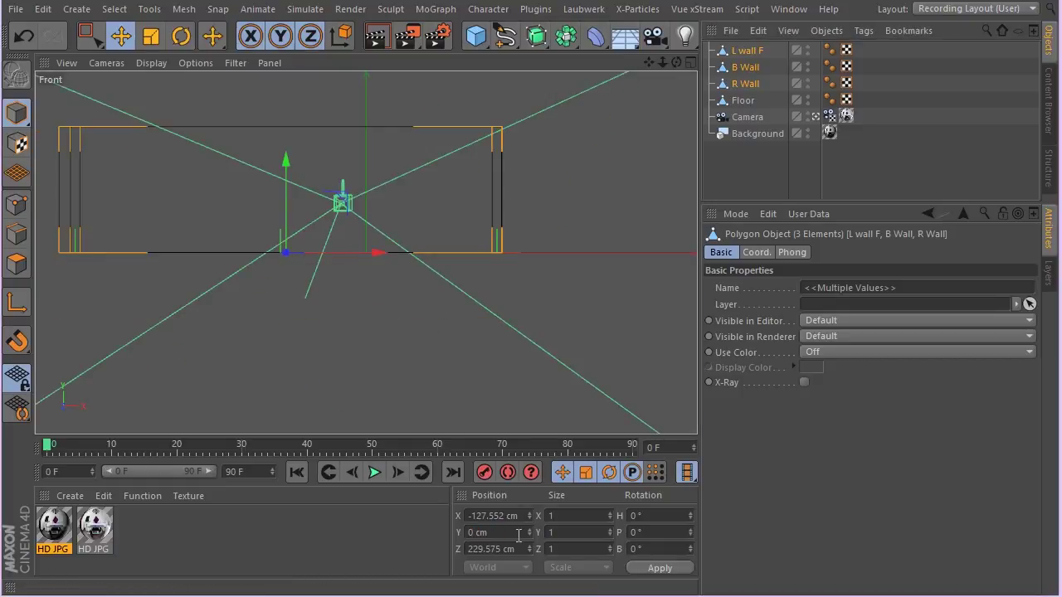
middle_click(244, 300)
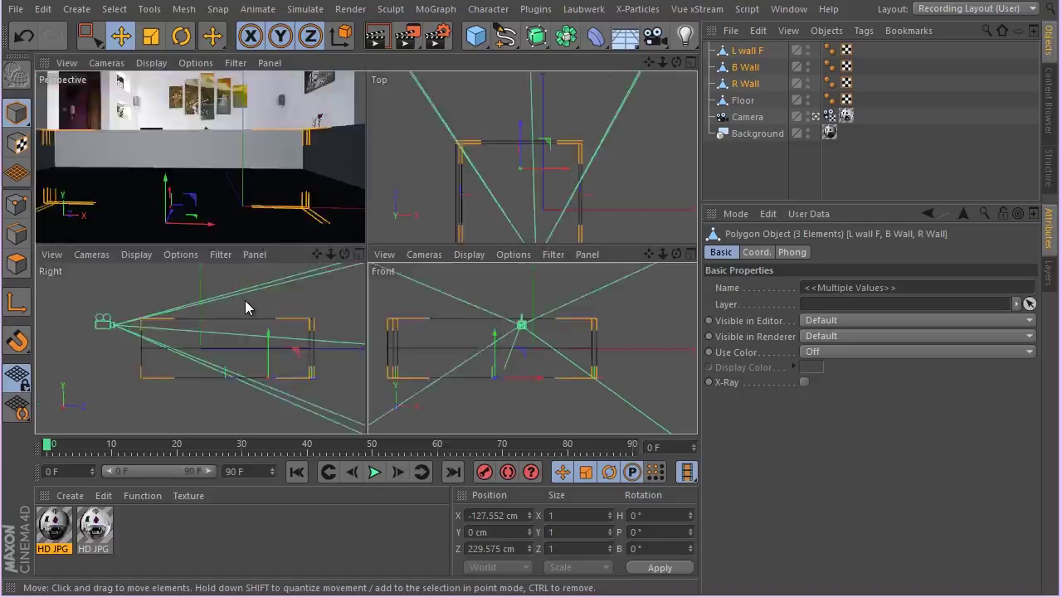
middle_click(224, 186)
middle_click(257, 155)
key("F4")
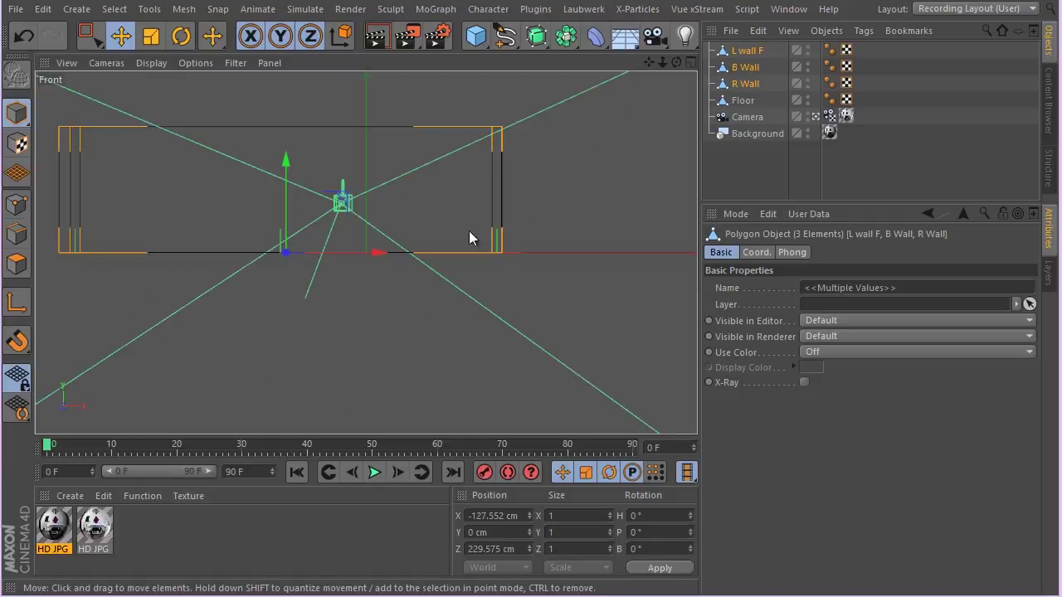
Box-select the three walls' top points and raise them 59.088 cm, making L wall F 259.088 cm high
left_click(16, 203)
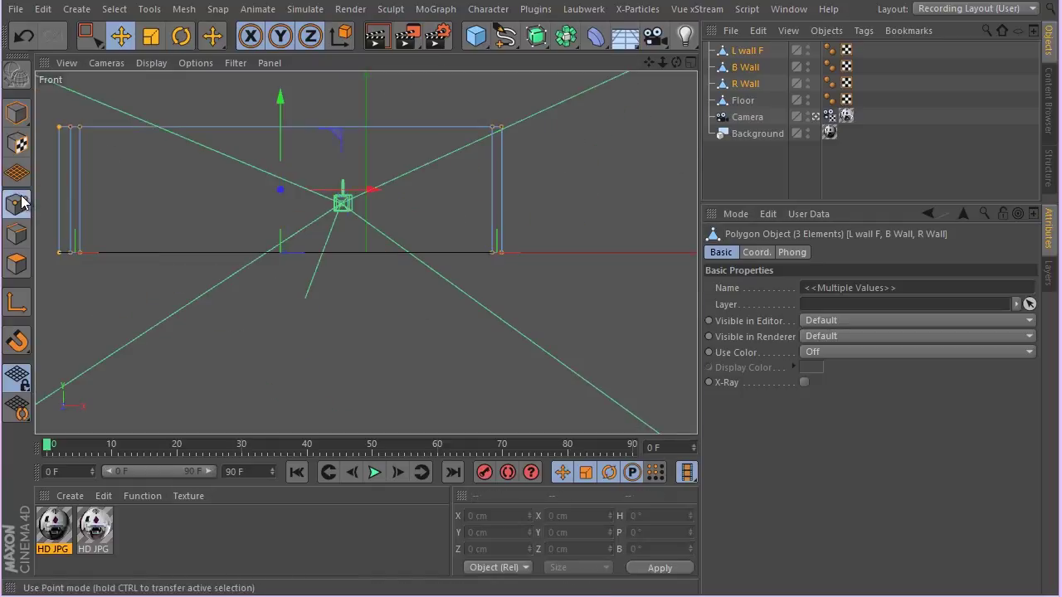
left_click(86, 35)
left_click_drag(542, 106, 38, 177)
scroll(126, 226, "down", 4)
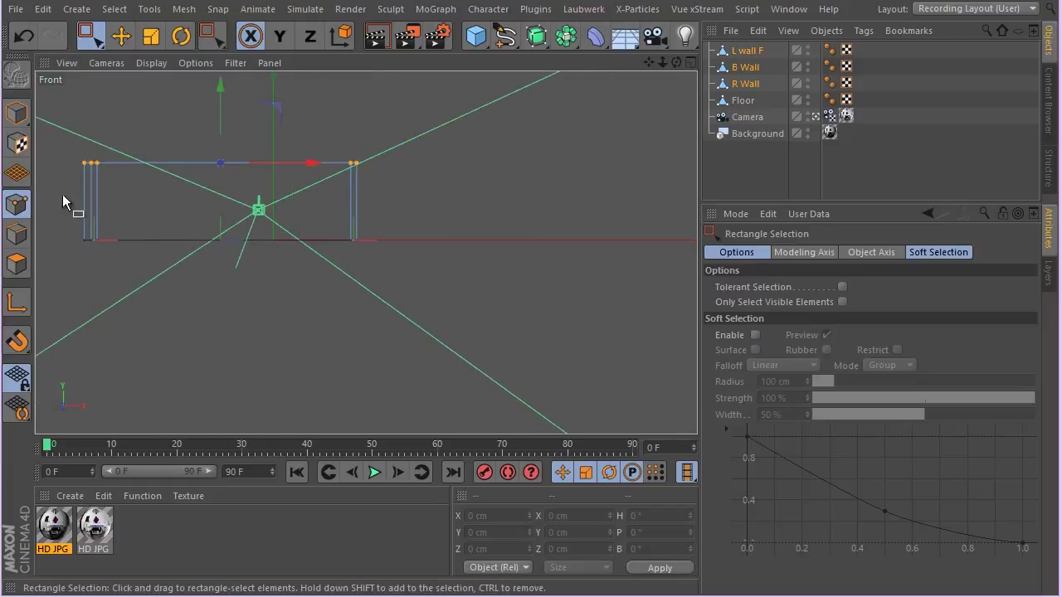
middle_click_drag(86, 217, 214, 314, "alt")
middle_click(266, 250)
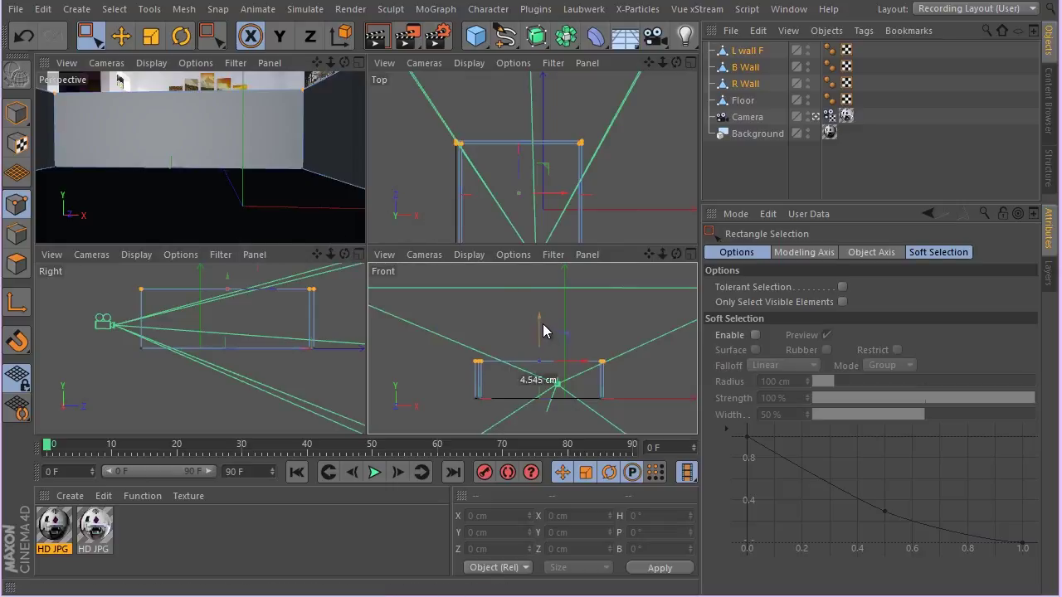
left_click_drag(544, 331, 564, 314)
key("F4")
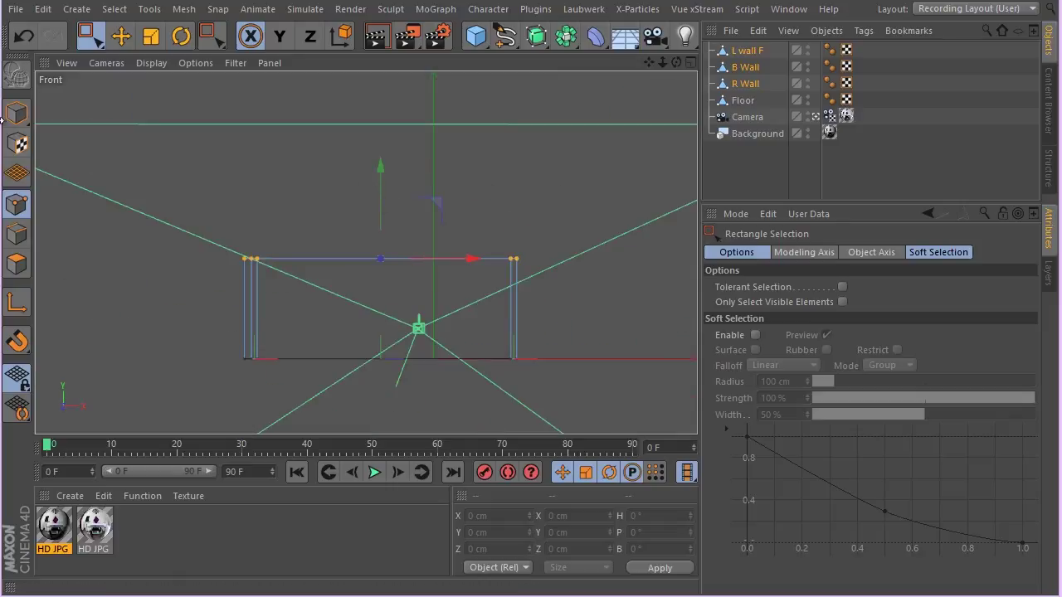
key("F1")
left_click(16, 112)
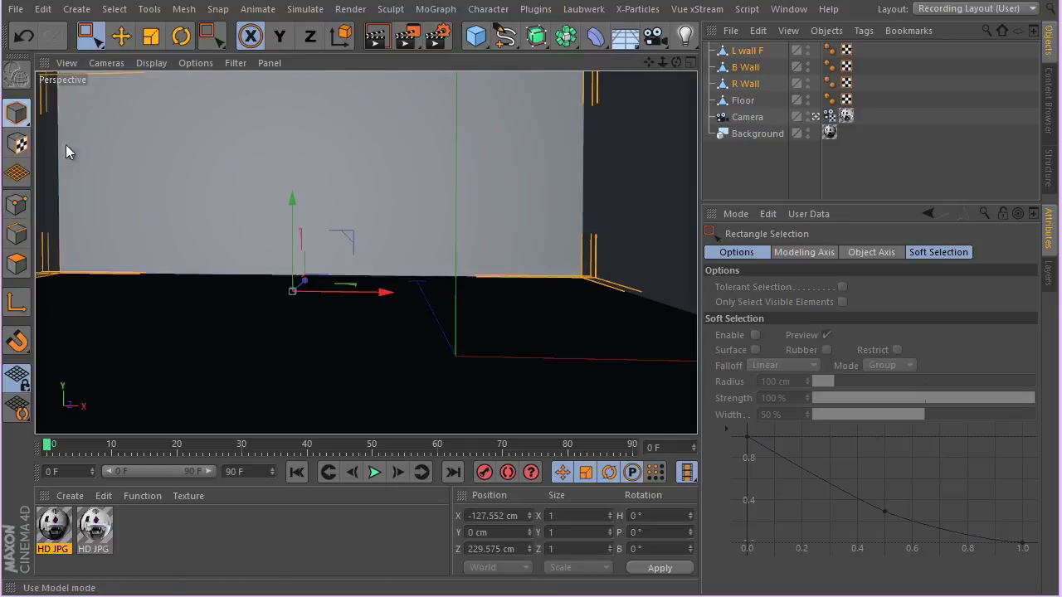
Select only L wall F and frame it in the top view
left_click(746, 50)
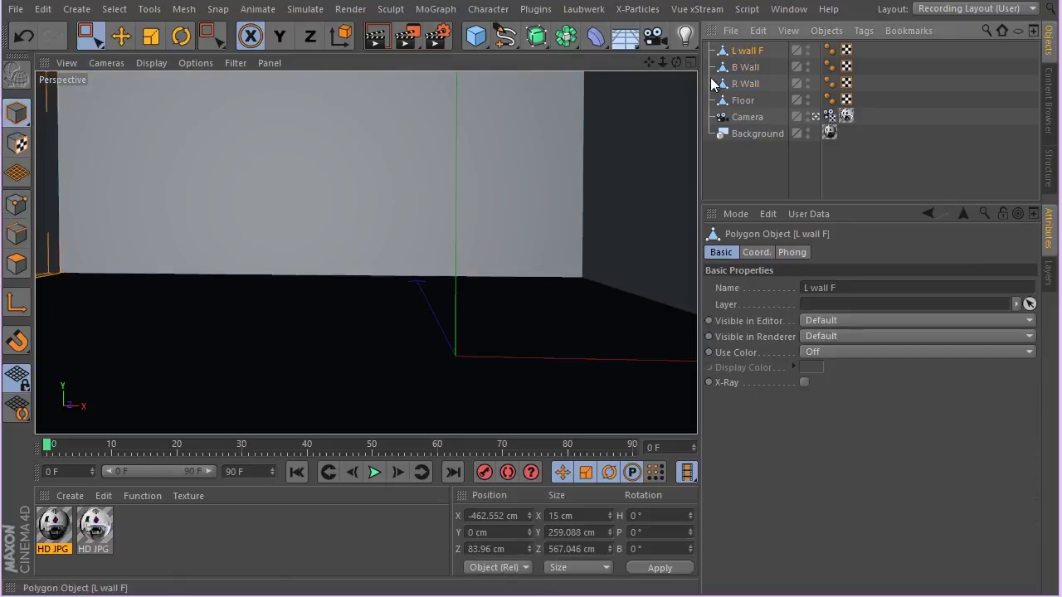
key("F5")
key("F1")
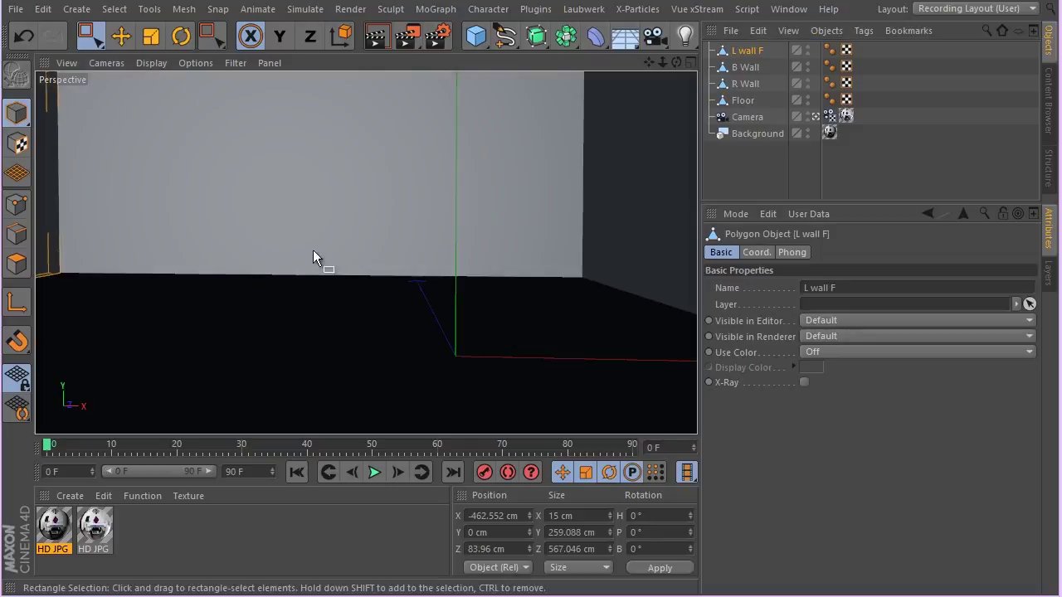
key("F5")
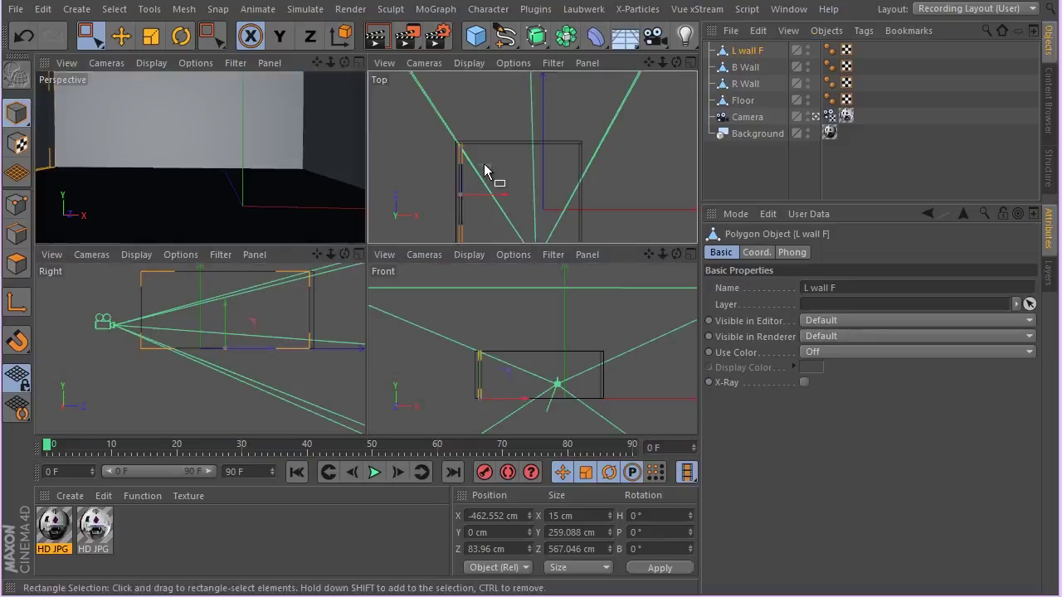
key("F2")
scroll(171, 327, "down", 2)
scroll(163, 383, "up", 4)
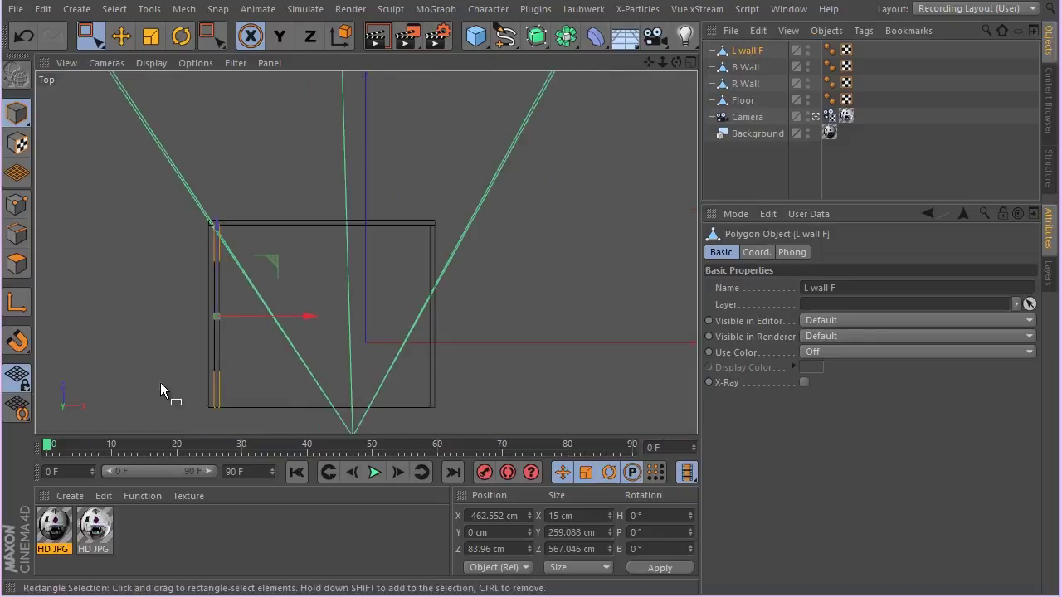
middle_click_drag(175, 368, 194, 351, "alt")
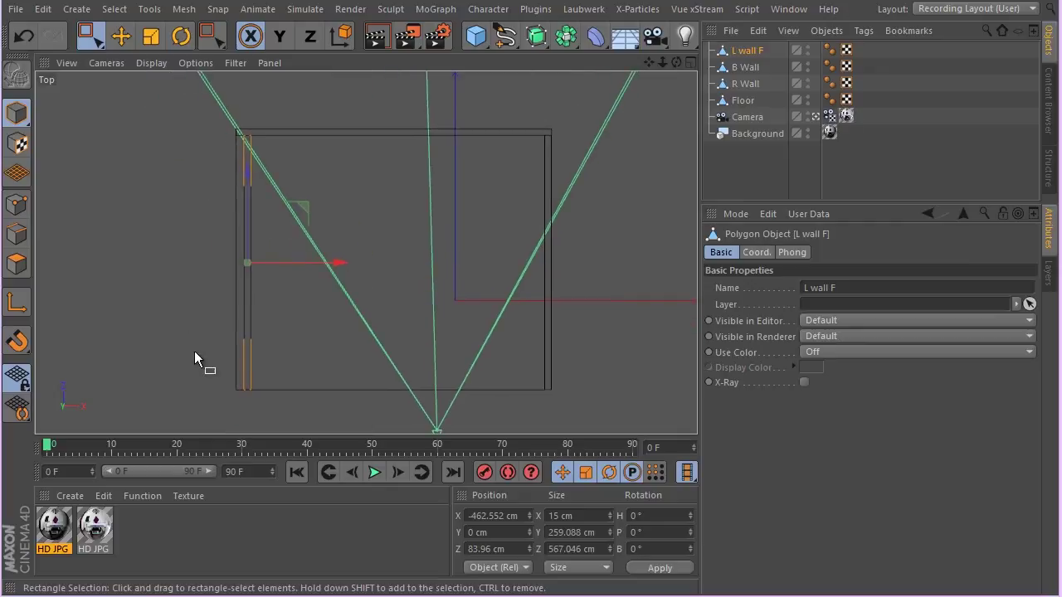
Move L wall F inward along X to -373.766 cm
left_click(16, 204)
left_click_drag(166, 337, 271, 414)
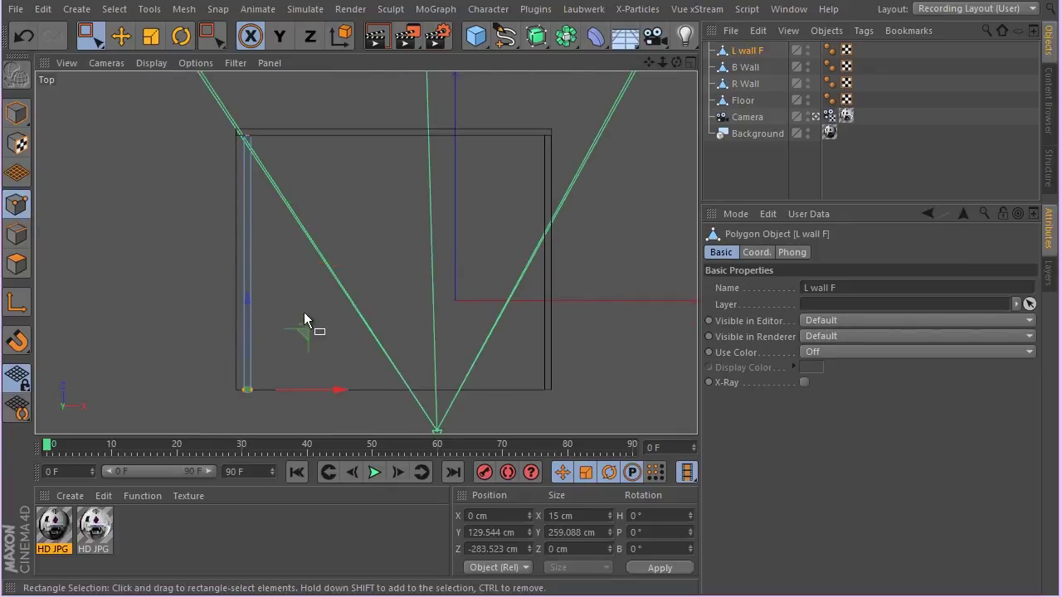
left_click_drag(189, 110, 73, 171)
left_click(17, 112)
left_click_drag(294, 266, 340, 265)
middle_click(209, 224)
middle_click(193, 164)
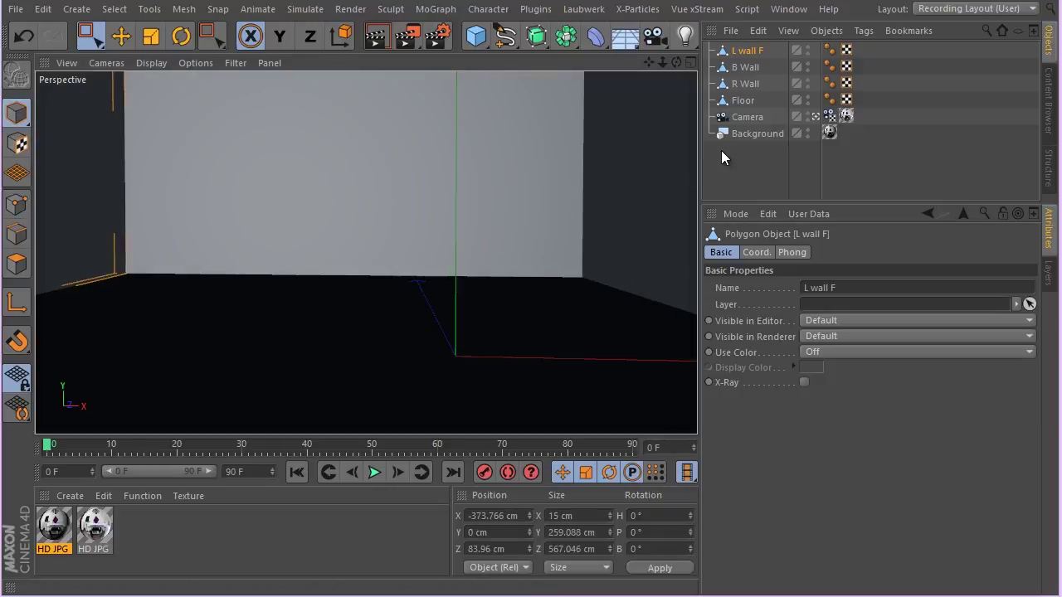
middle_click(193, 220)
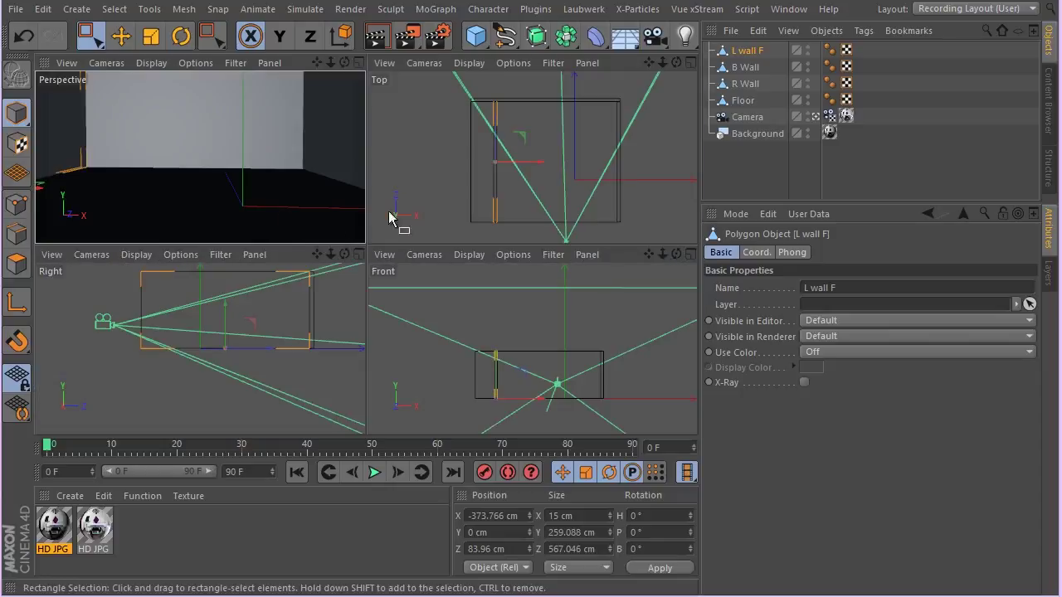
middle_click(398, 204)
Pull L wall F's end points along Z to shorten it to 154.56 cm deep
left_click(16, 204)
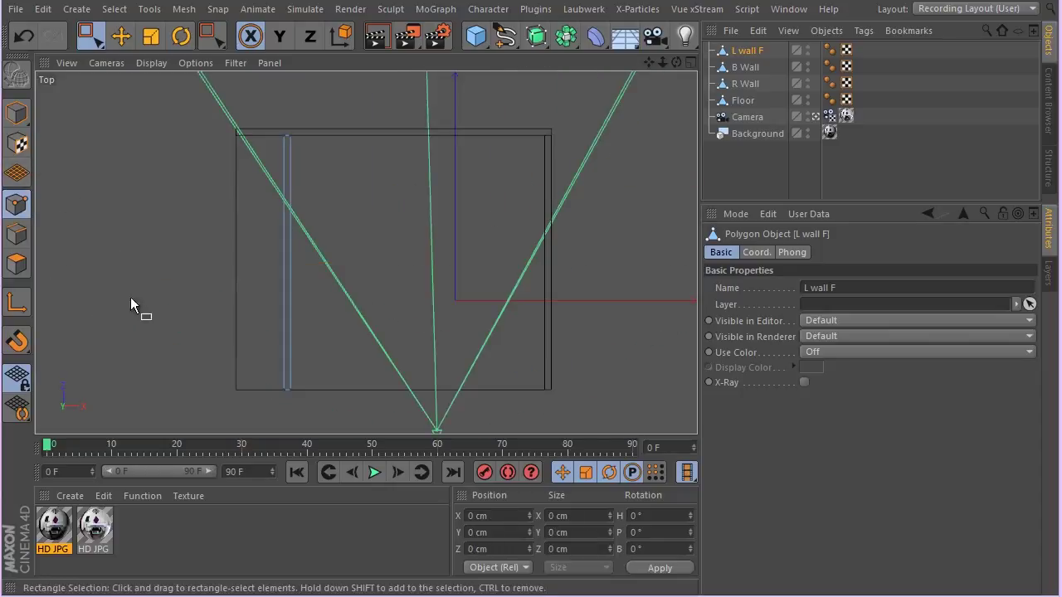
left_click_drag(239, 332, 309, 401)
left_click_drag(283, 339, 257, 190)
middle_click(252, 179)
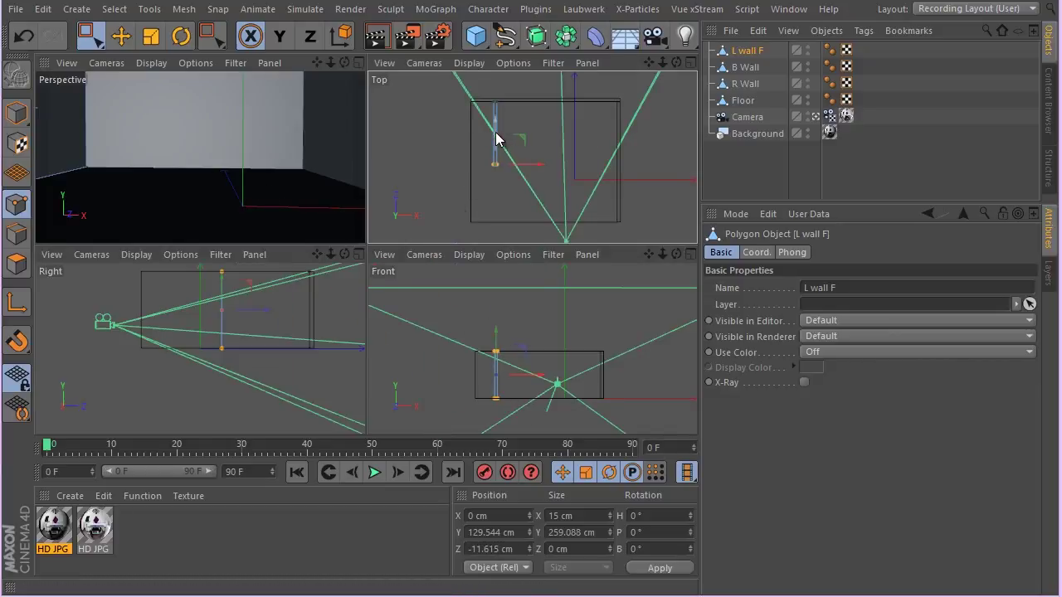
left_click_drag(496, 140, 522, 109)
middle_click(240, 142)
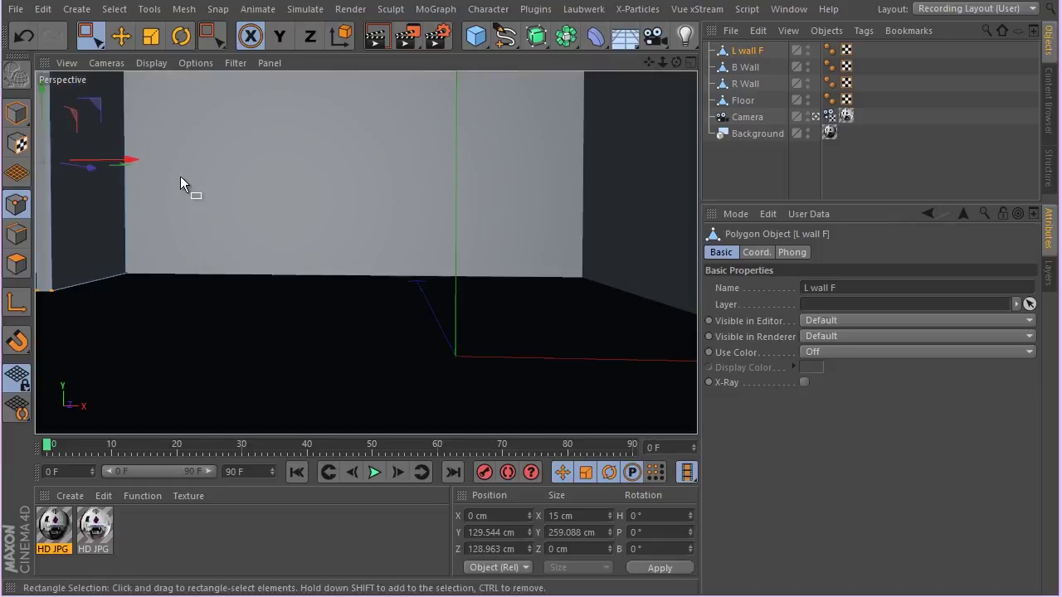
left_click(21, 119)
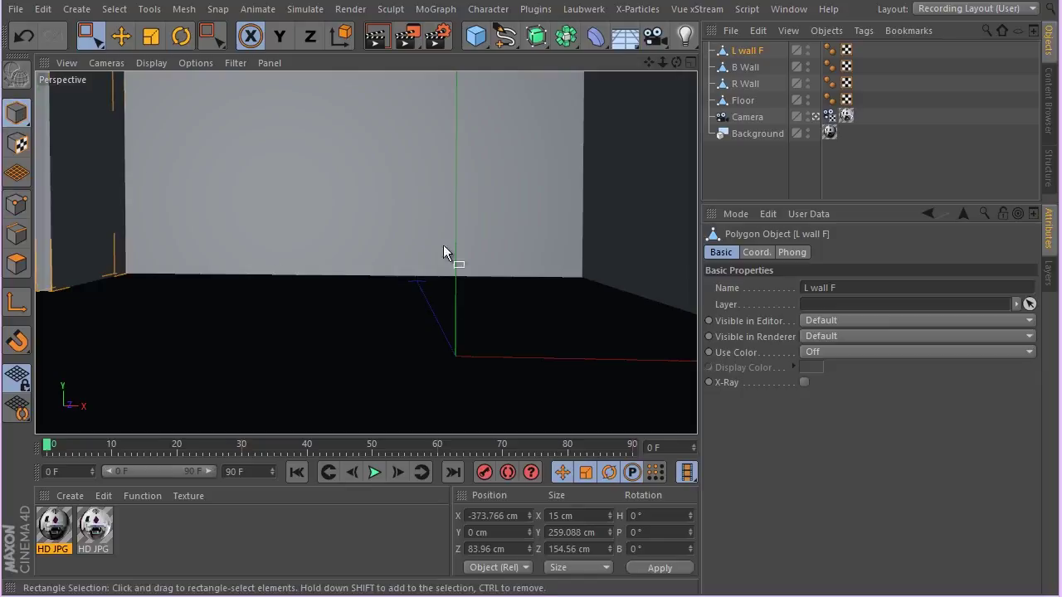
Turn on Keep in Foreground in the Camera Calibrator's Image settings, then reselect L wall F
left_click(845, 116)
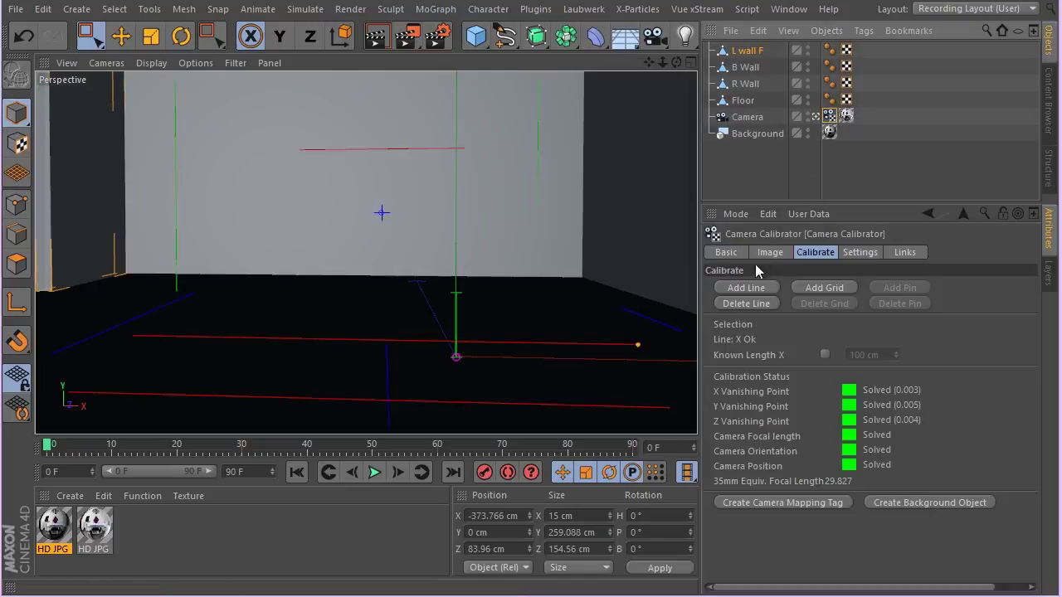
left_click(771, 254)
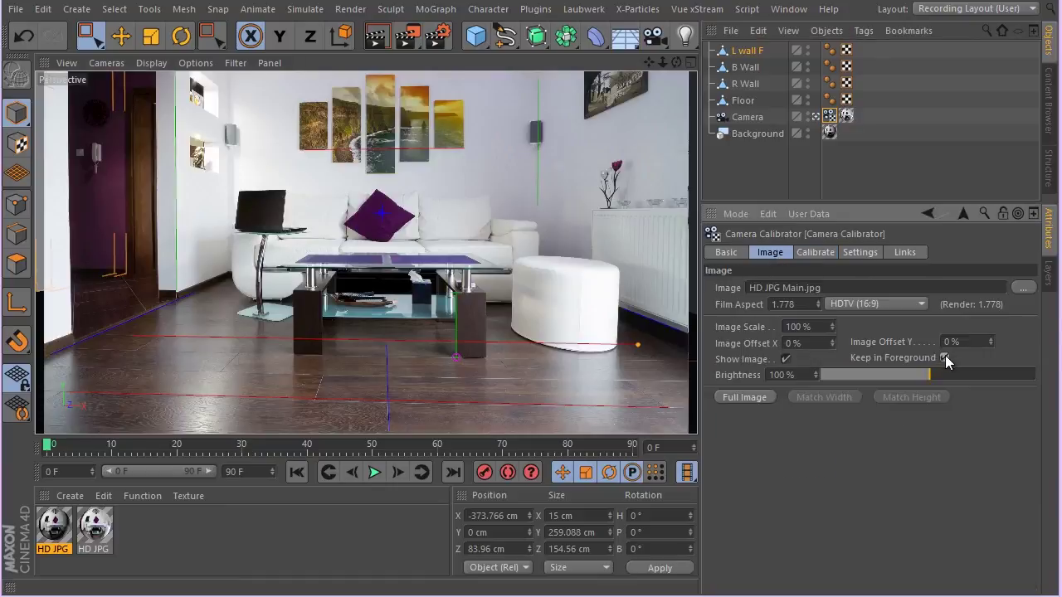
left_click(741, 50)
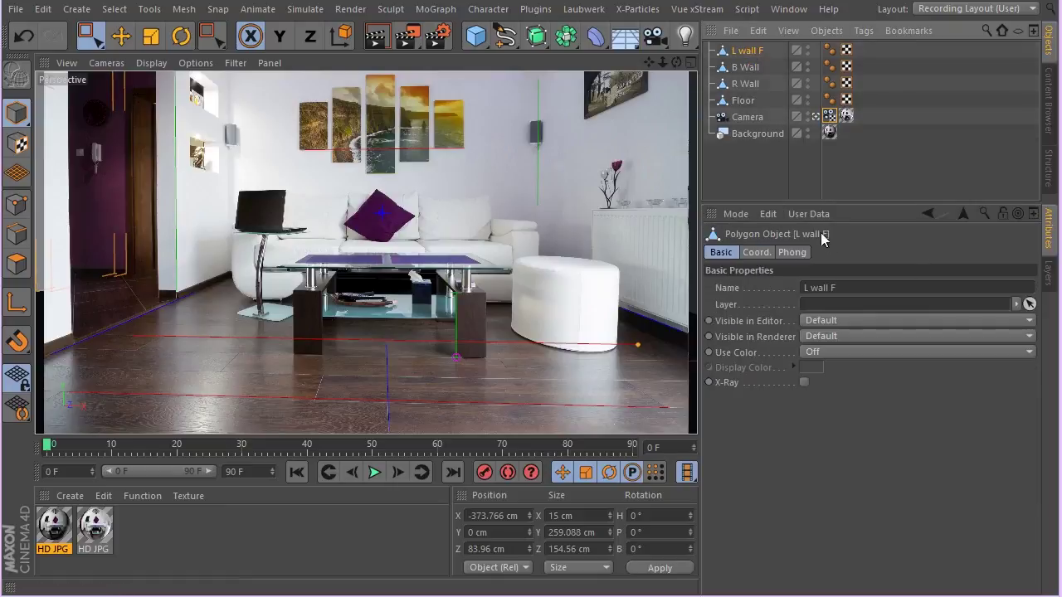
left_click(826, 121)
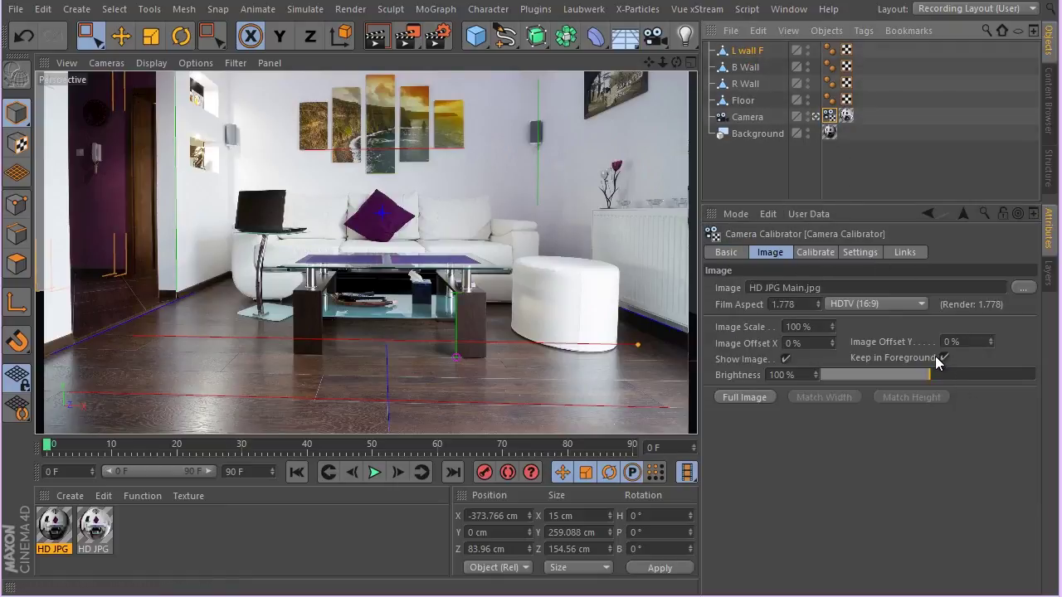
left_click(747, 51)
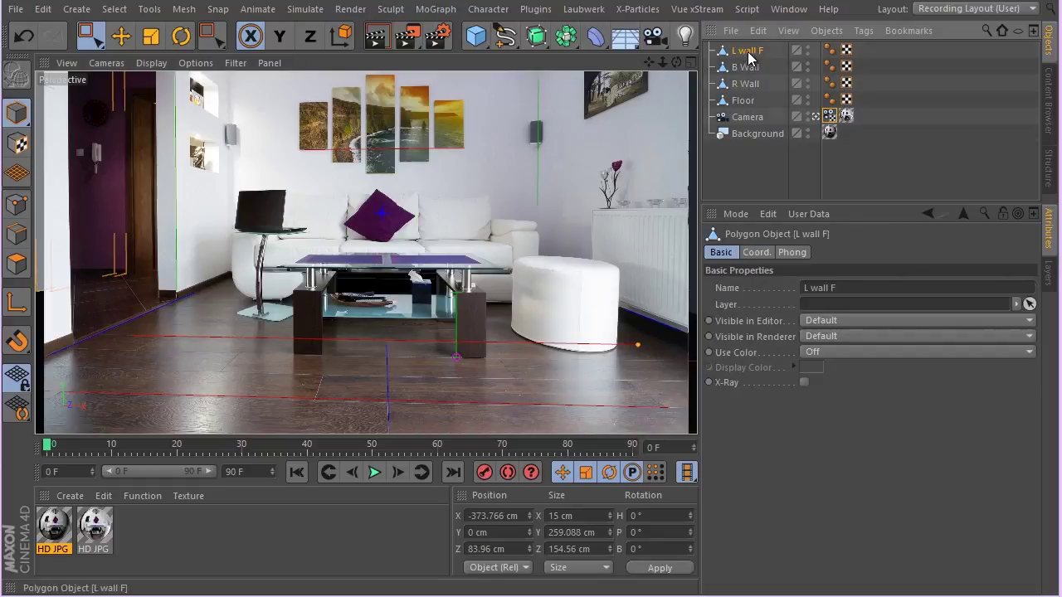
Drag L wall F along X in the top view to X -248.807 cm
left_click(120, 36)
middle_click(284, 316)
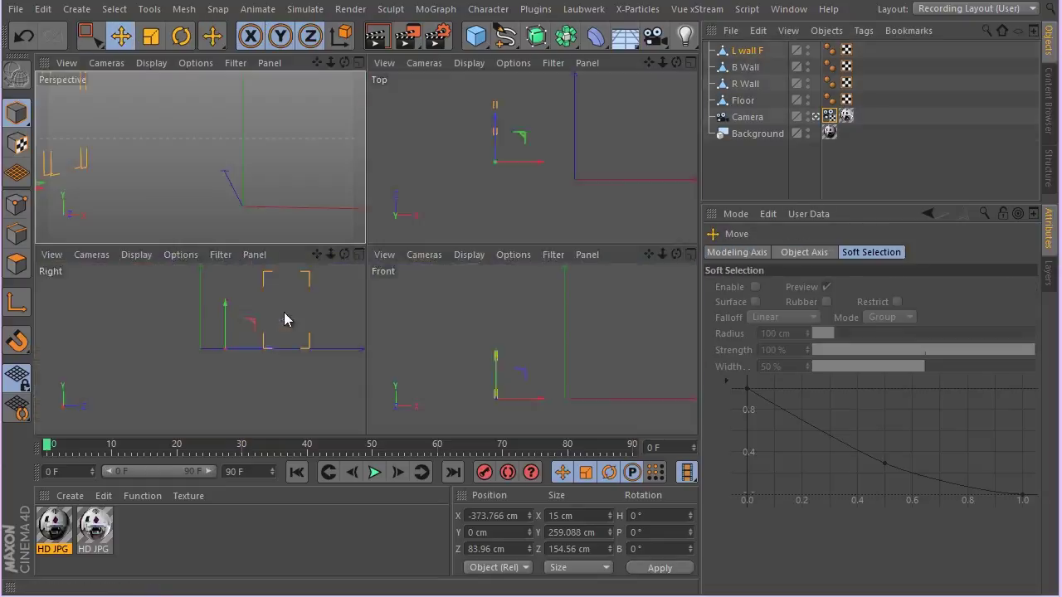
left_click_drag(534, 168, 560, 164)
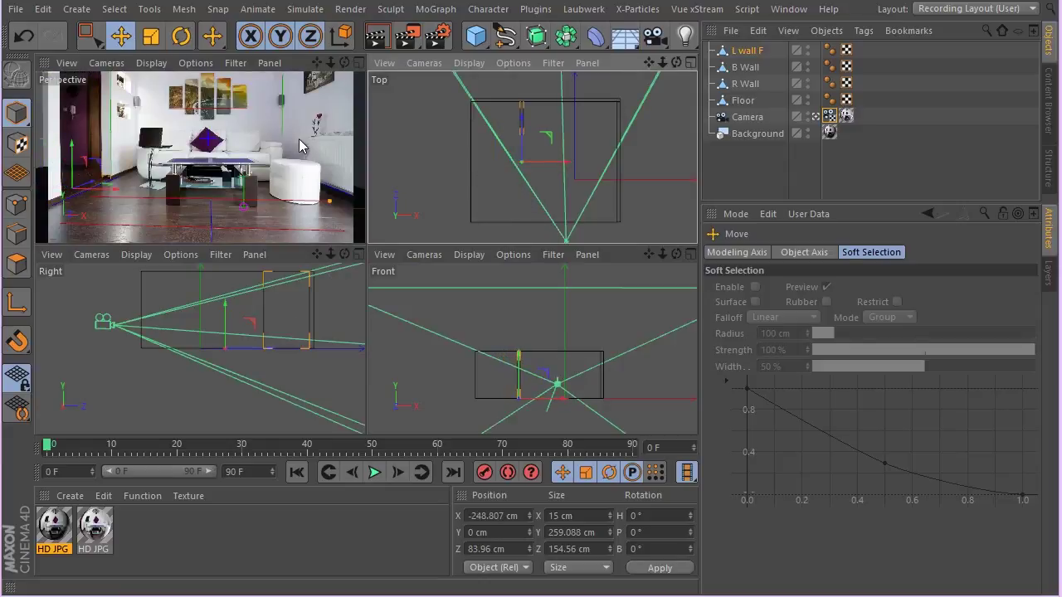
middle_click(172, 149)
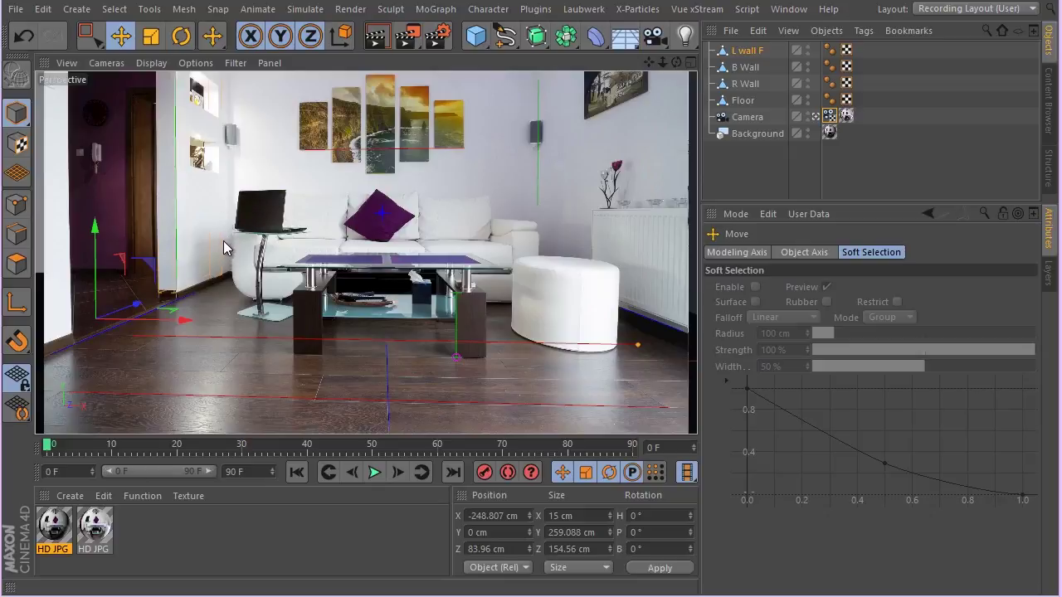
middle_click(264, 249)
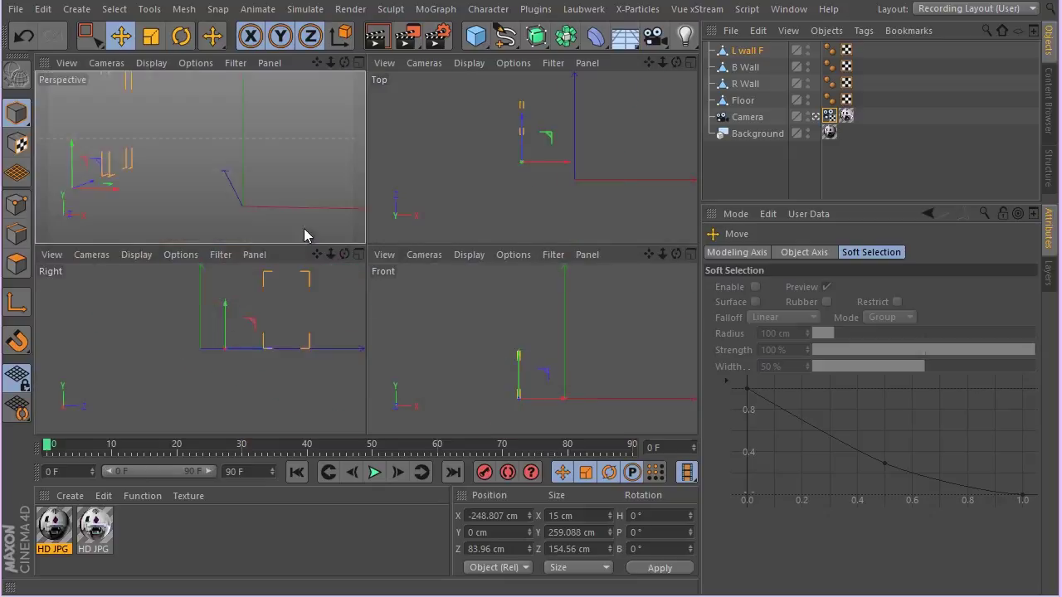
middle_click(307, 231)
middle_click(380, 204)
middle_click(458, 136)
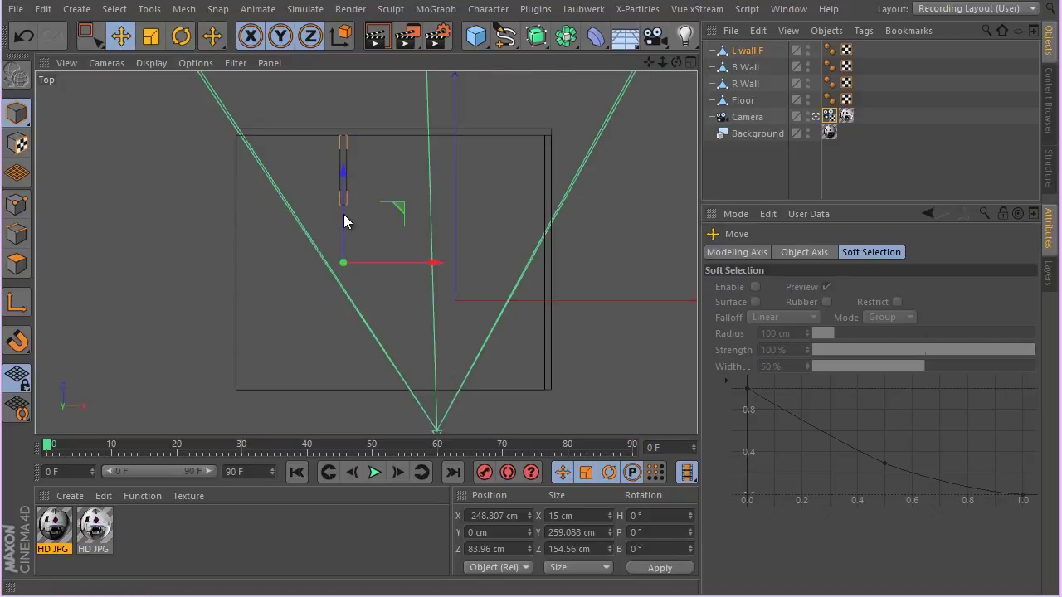
Duplicate L wall F with Ctrl+C/Ctrl+V and move the copy toward the room's front
left_click(749, 52)
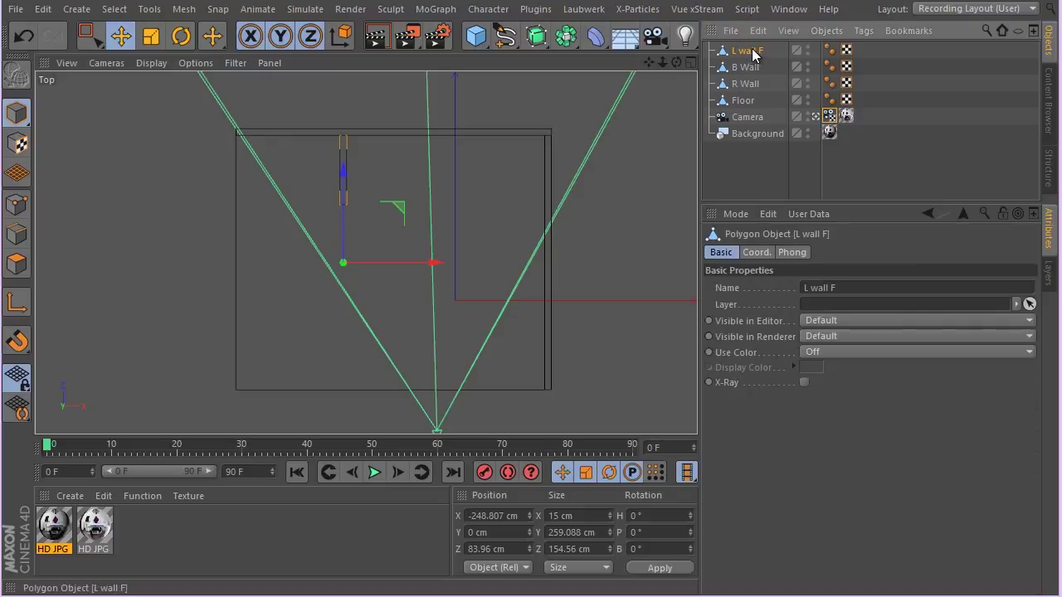
key("ctrl+c")
key("ctrl+v")
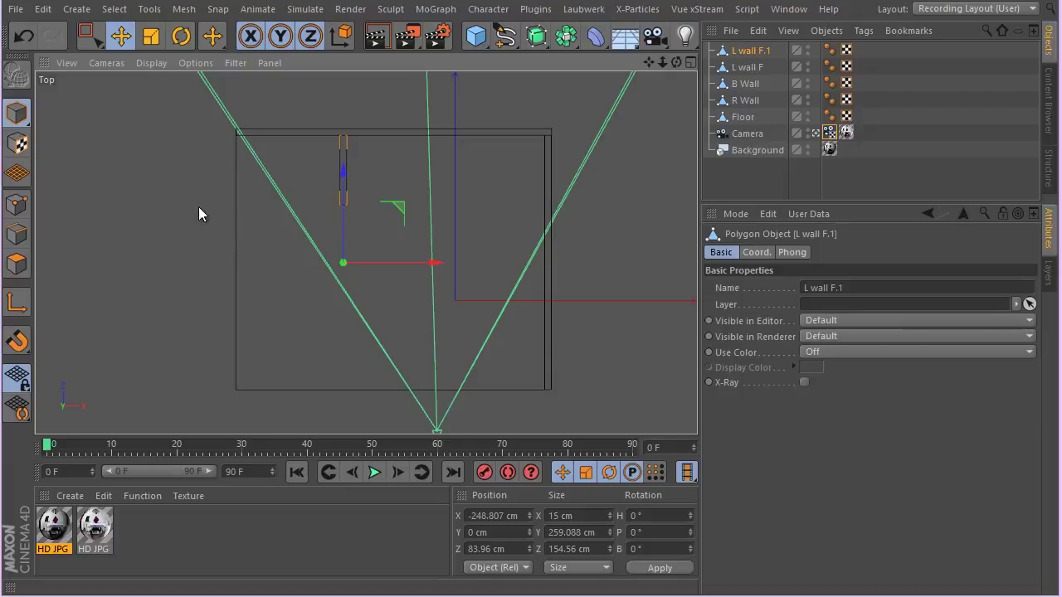
left_click_drag(345, 229, 344, 330)
middle_click(270, 219)
middle_click(233, 247)
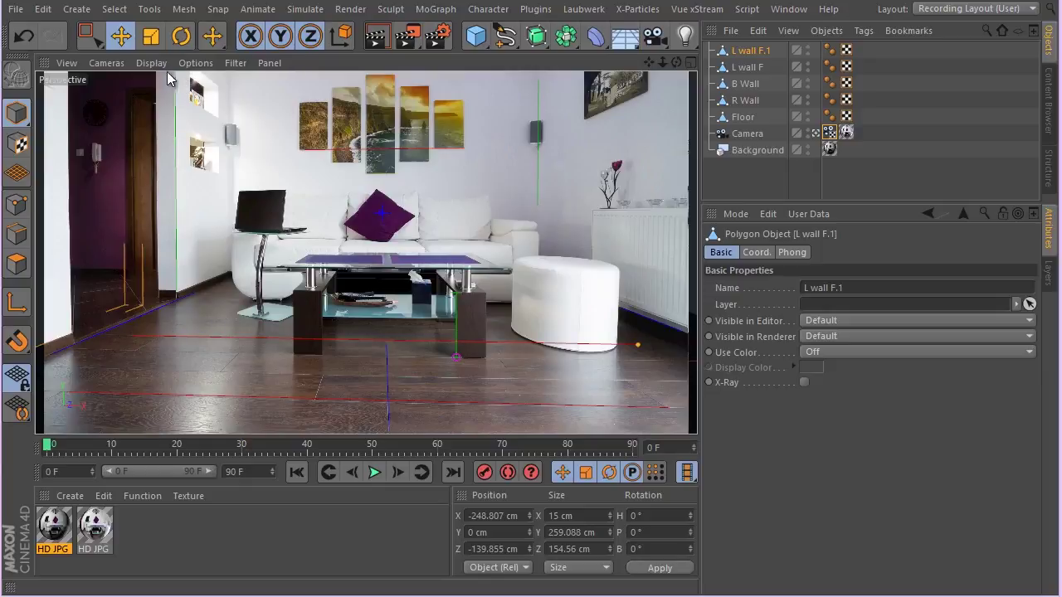
left_click(234, 63)
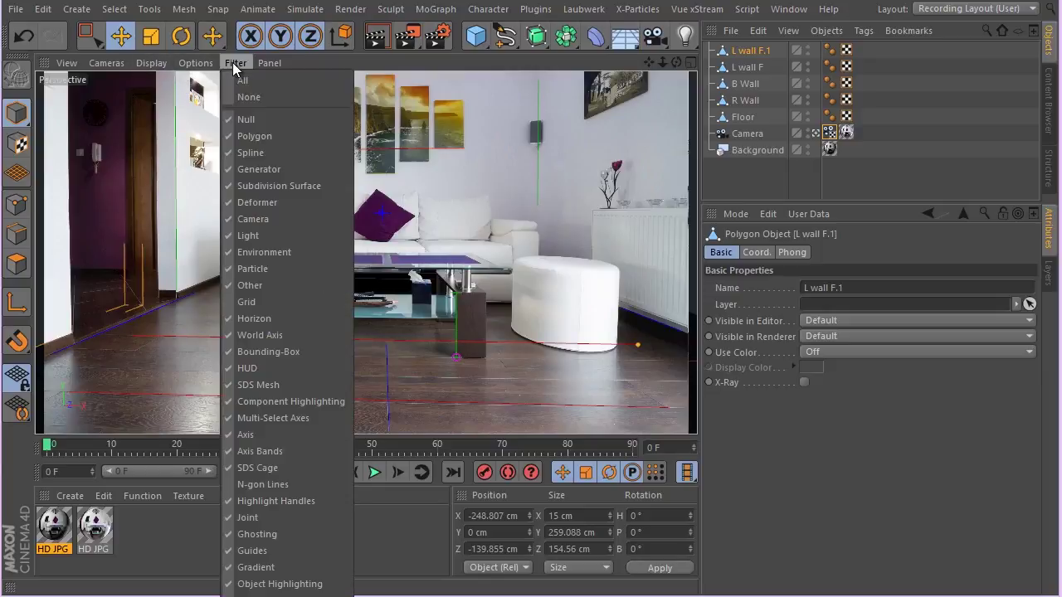
left_click(234, 63)
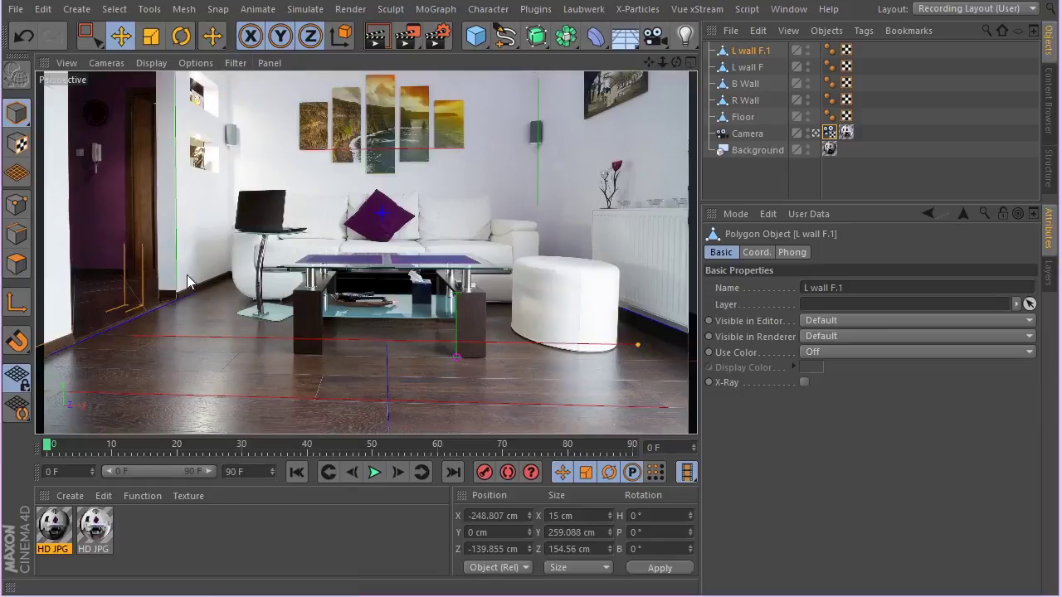
Nudge L wall F.1 further forward along Z to -241.384 cm
middle_click(240, 223)
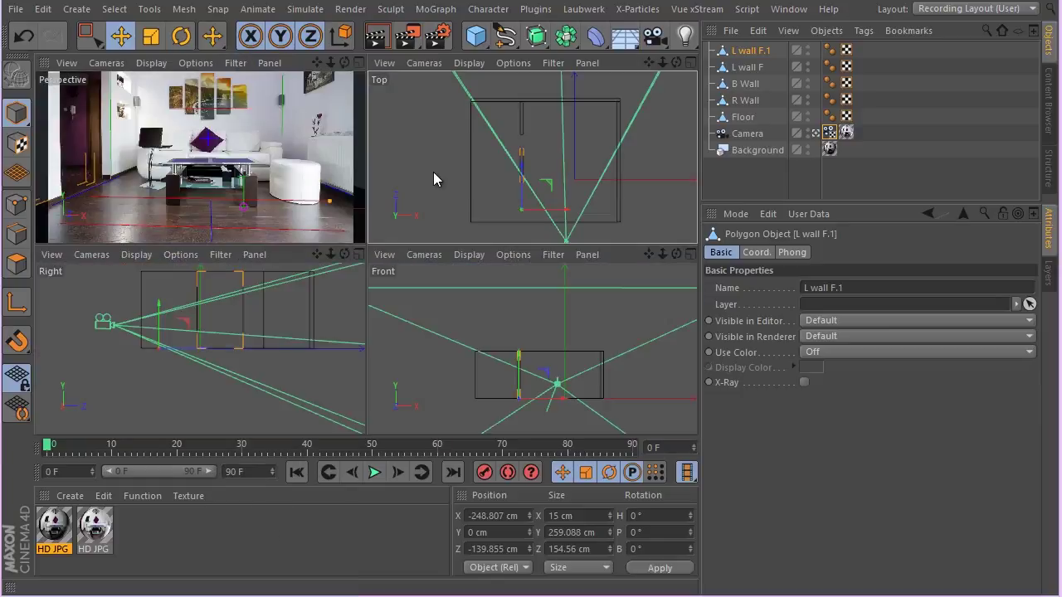
middle_click(433, 172)
middle_click(390, 228)
left_click_drag(524, 181, 518, 196)
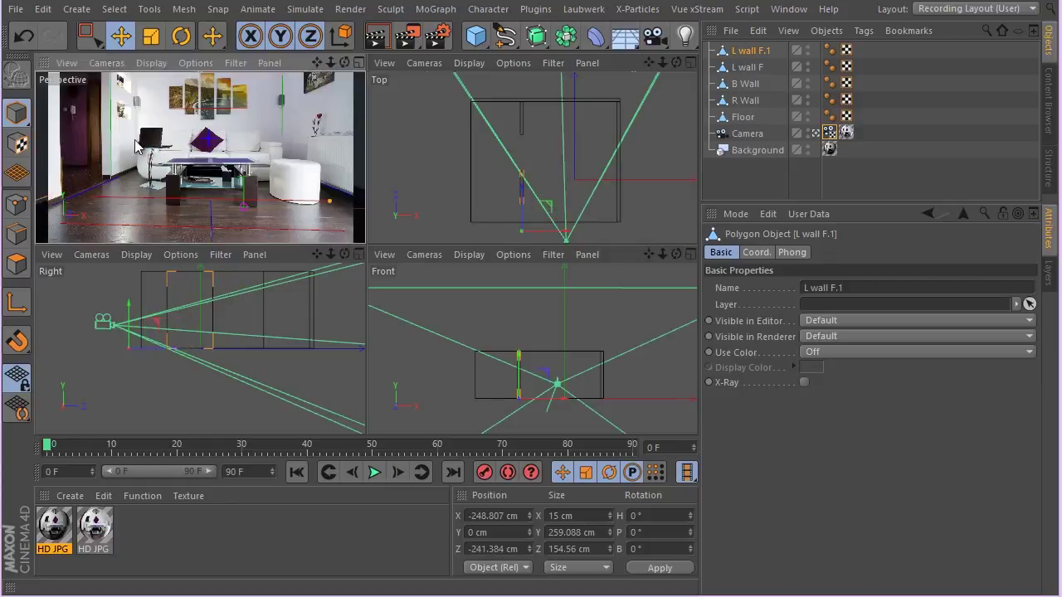
middle_click(207, 166)
middle_click(209, 199)
middle_click(384, 152)
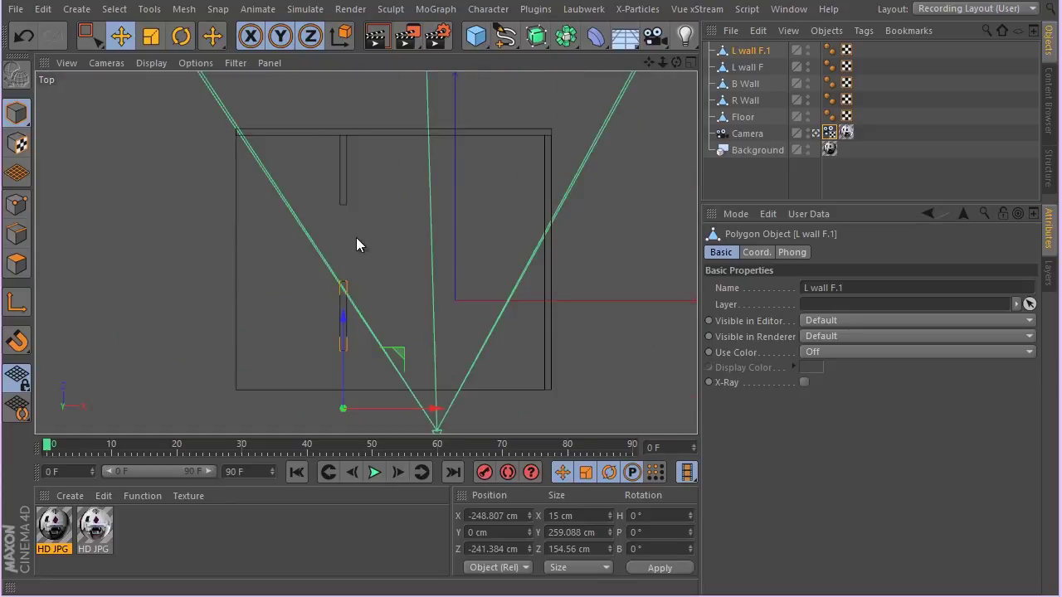
Box-select L wall F.1's end points and stretch it along Z to 243.346 cm deep
left_click(16, 204)
left_click(89, 36)
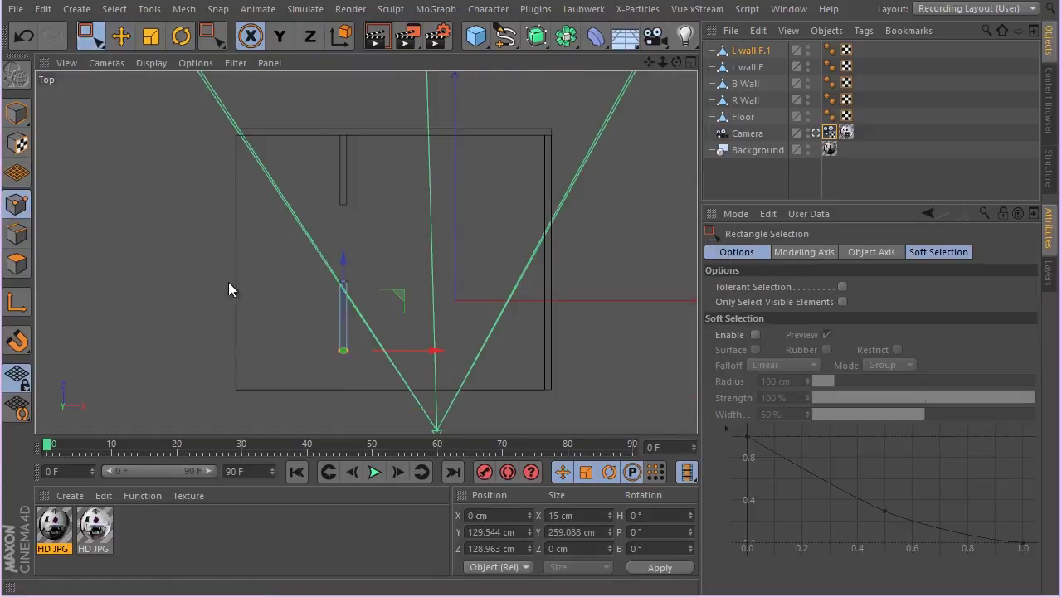
left_click_drag(304, 322, 355, 363)
left_click_drag(342, 264, 343, 300)
middle_click(290, 271)
middle_click(186, 197)
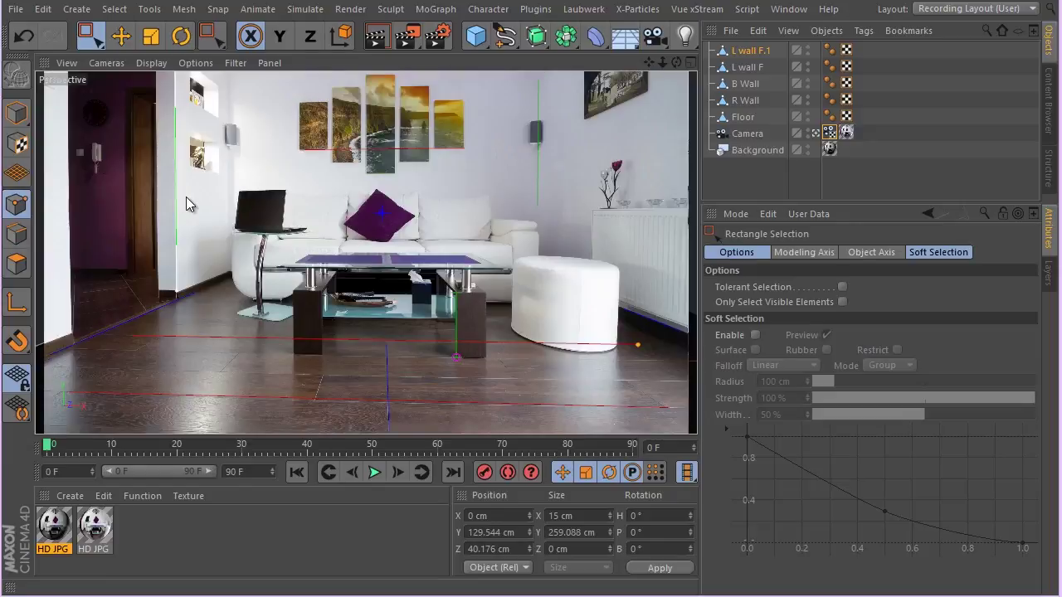
left_click(16, 111)
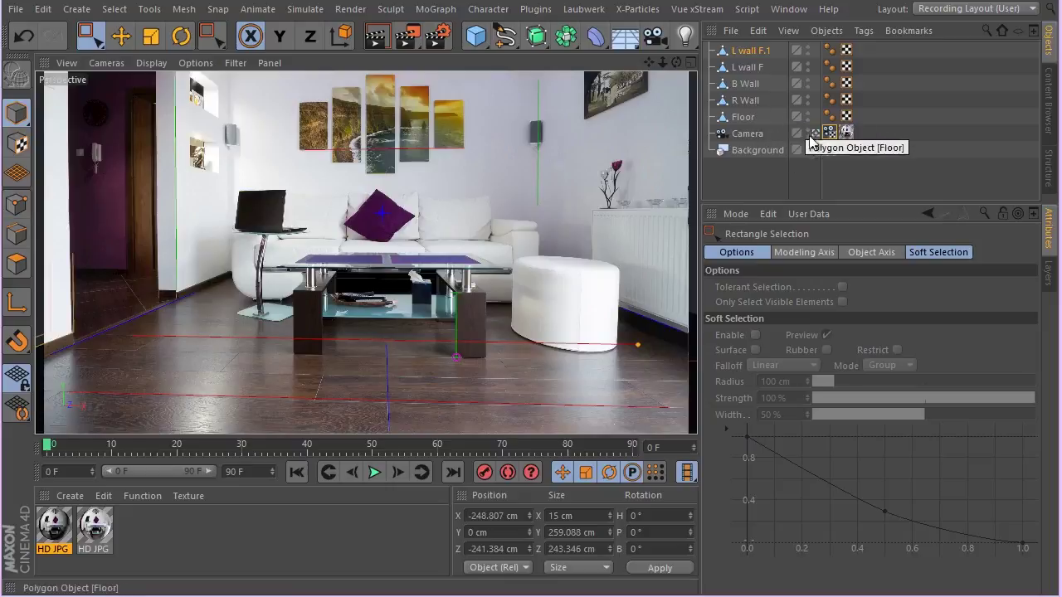
left_click(772, 169)
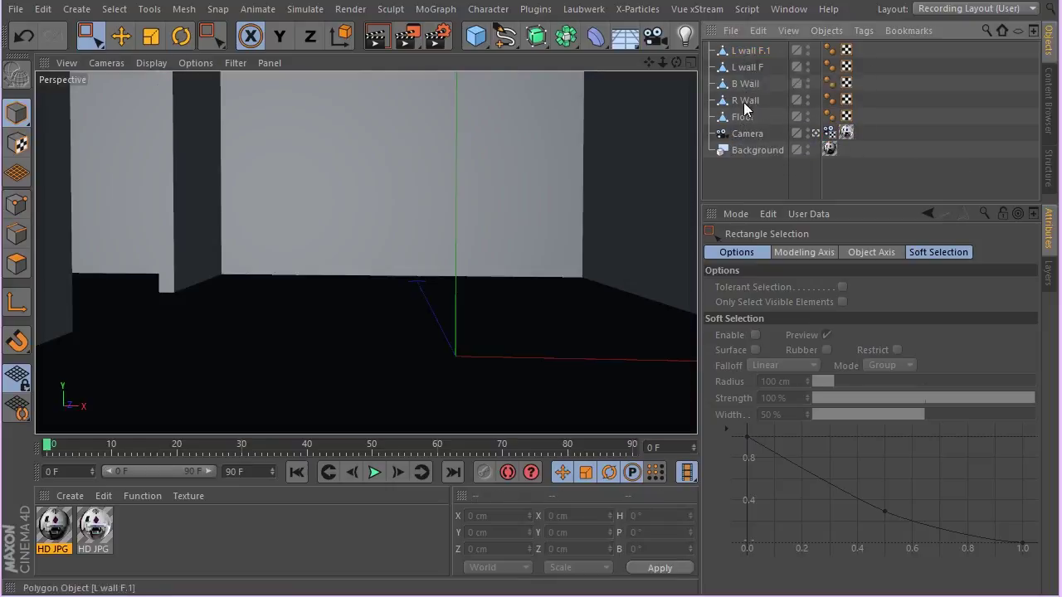
Rename L wall F.1 to 'L wall N'
double_click(767, 51)
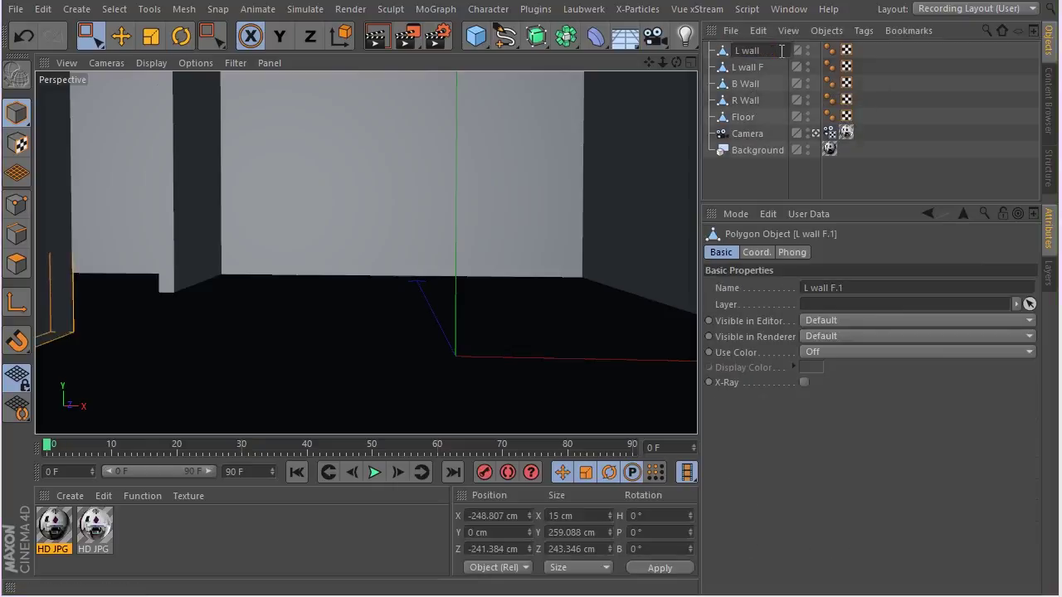
type("L wall N")
key("Return")
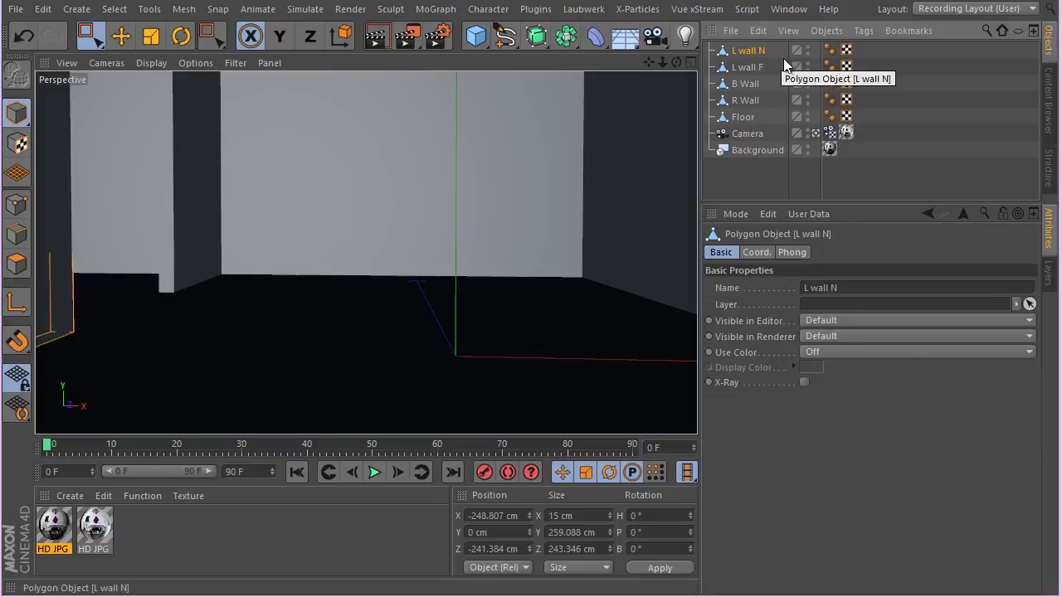
Group the four walls and Floor with Alt+G under a Null named 'Walls' and expand it
left_click(733, 116, "shift")
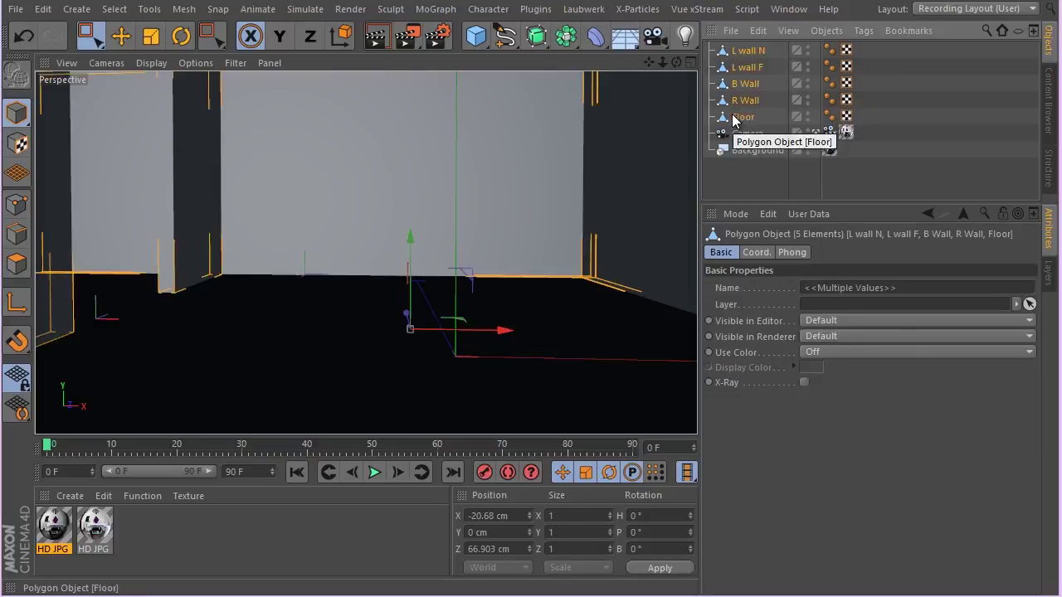
key("alt+g")
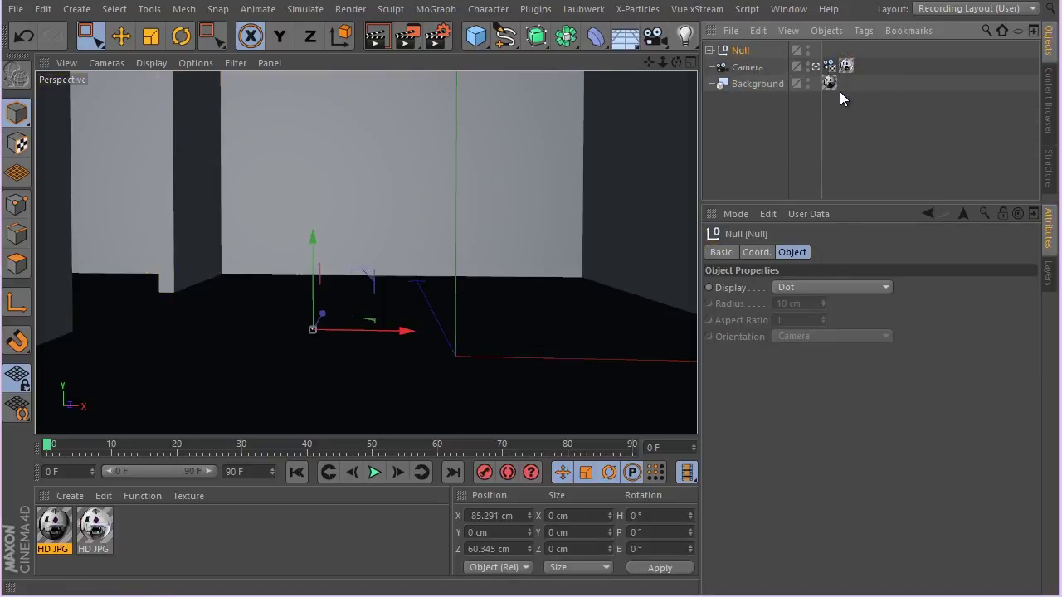
double_click(742, 51)
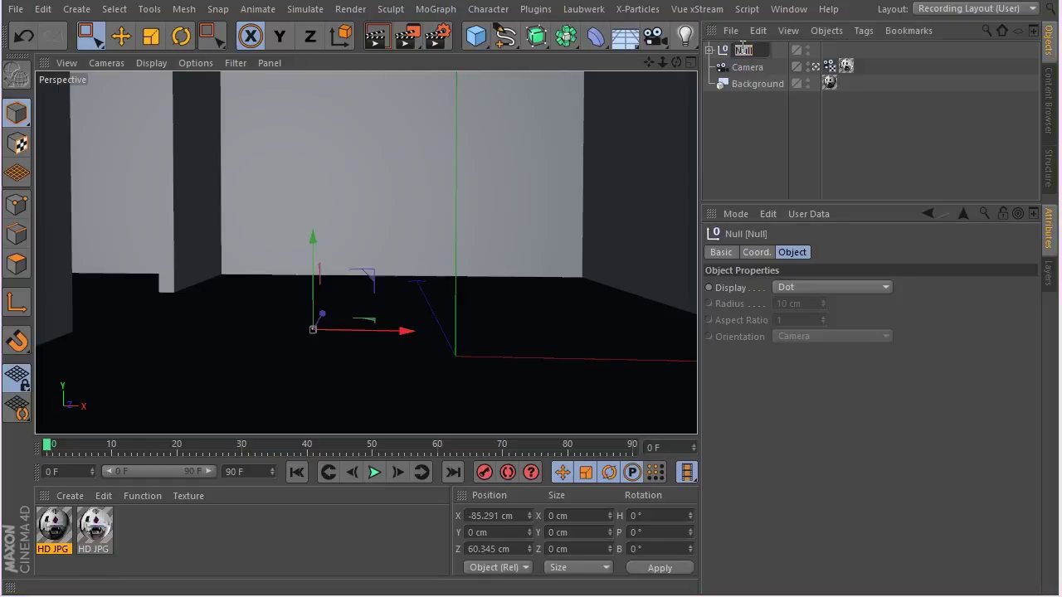
type("Walls")
key("Return")
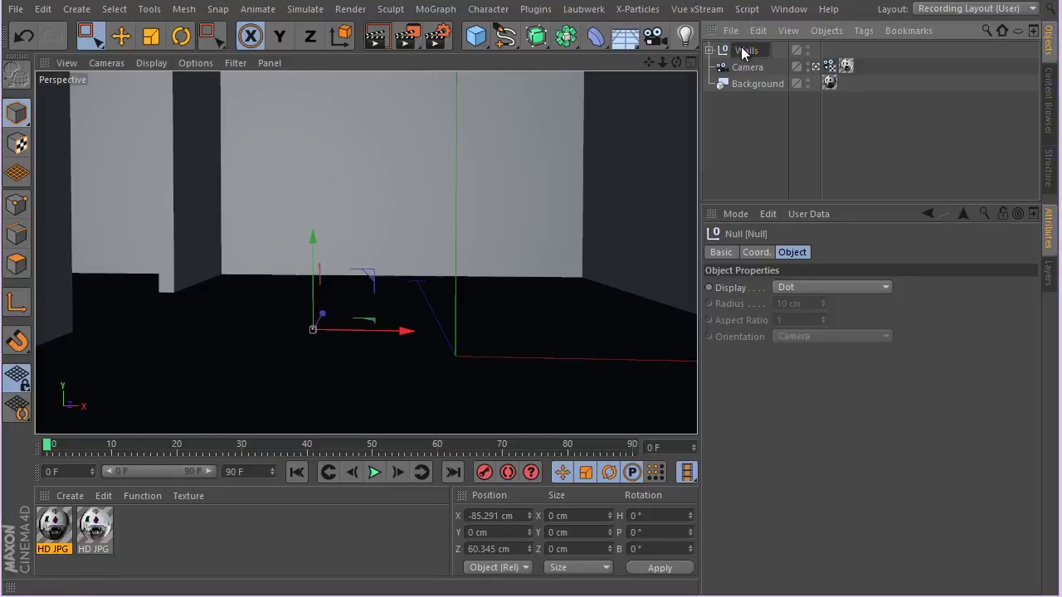
left_click(710, 50)
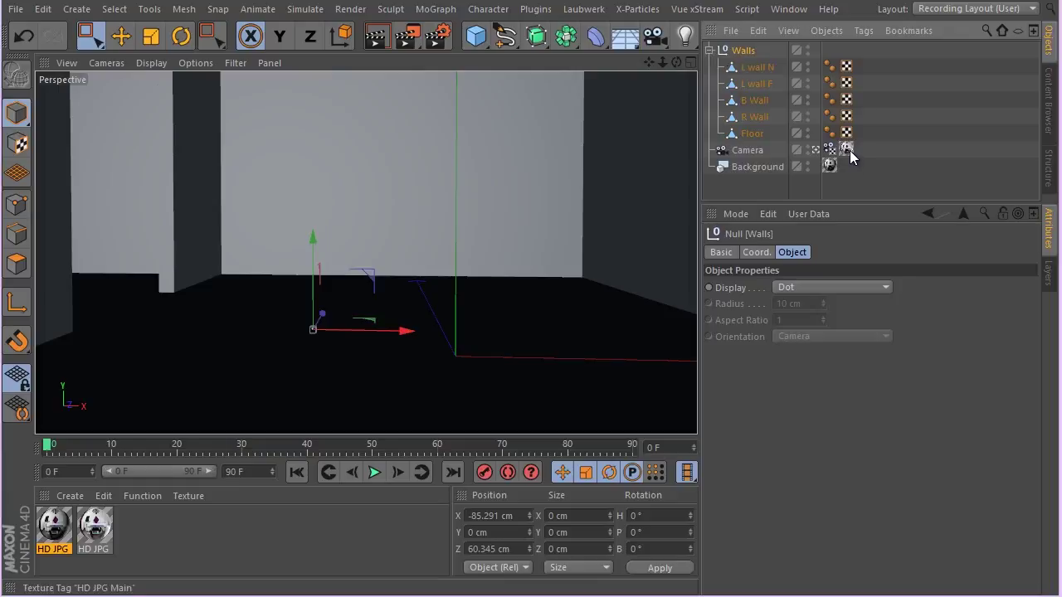
Put the camera-mapped room photo texture on the Walls group and switch the view to Gouraud Shading (Lines)
left_click_drag(848, 150, 740, 50)
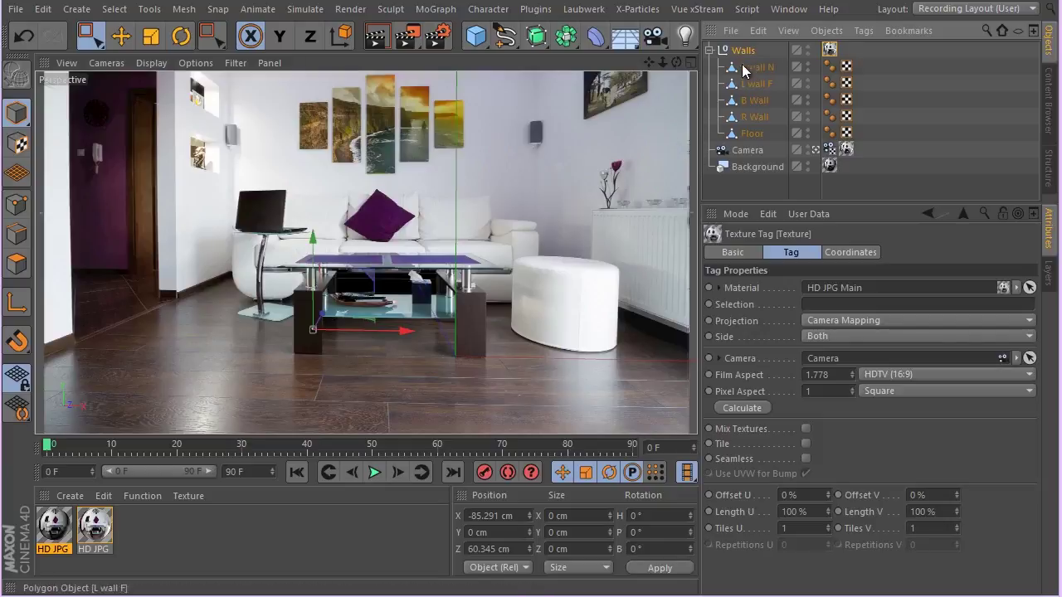
left_click(757, 67)
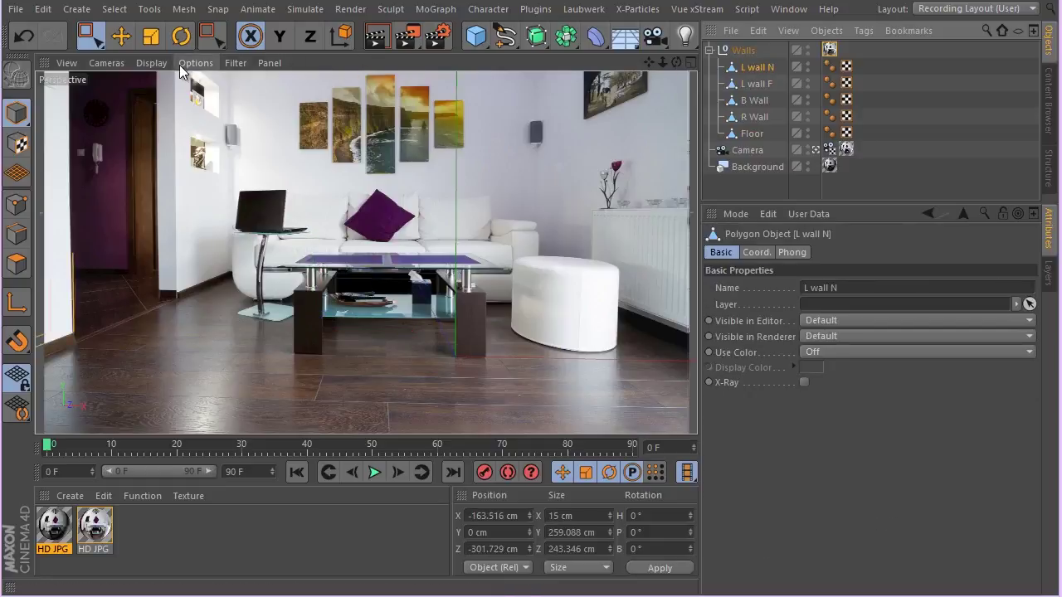
left_click(156, 63)
left_click(187, 97)
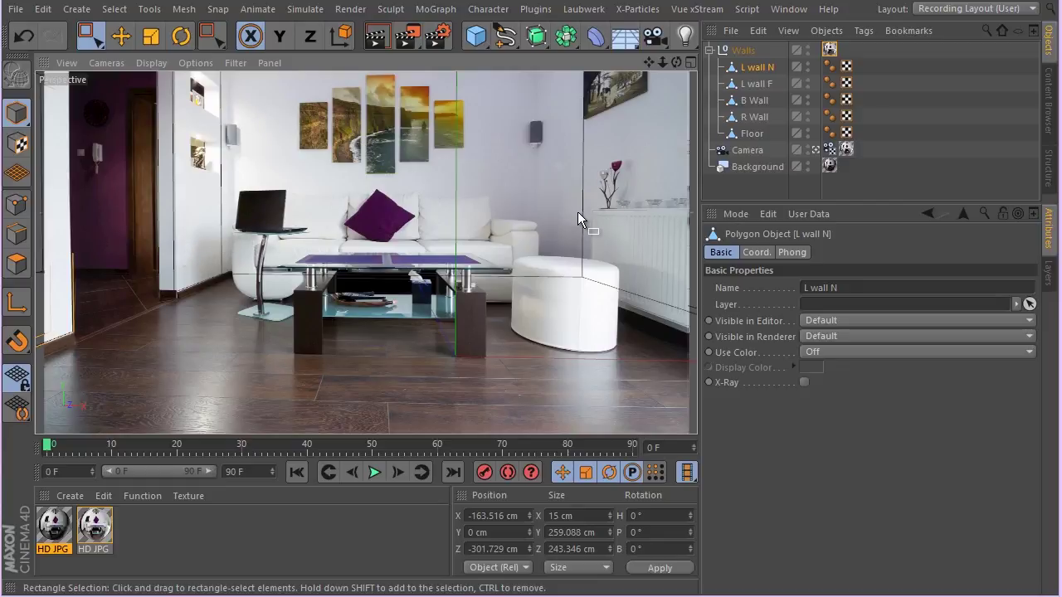
Push the top row of wall points farther back so the room extends deeper and fits the photo
middle_click(540, 203)
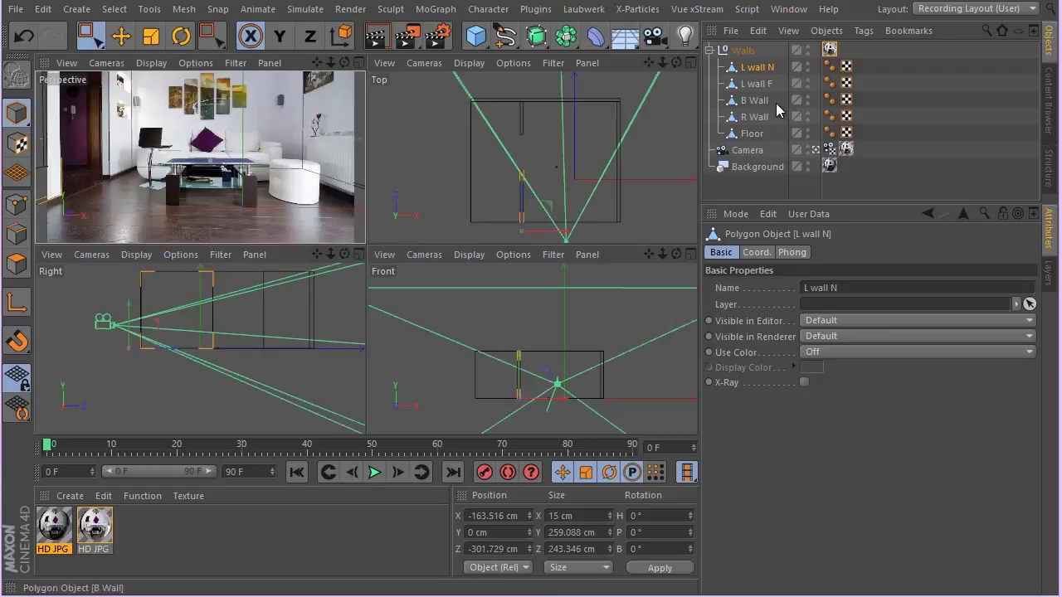
left_click(748, 135, "shift")
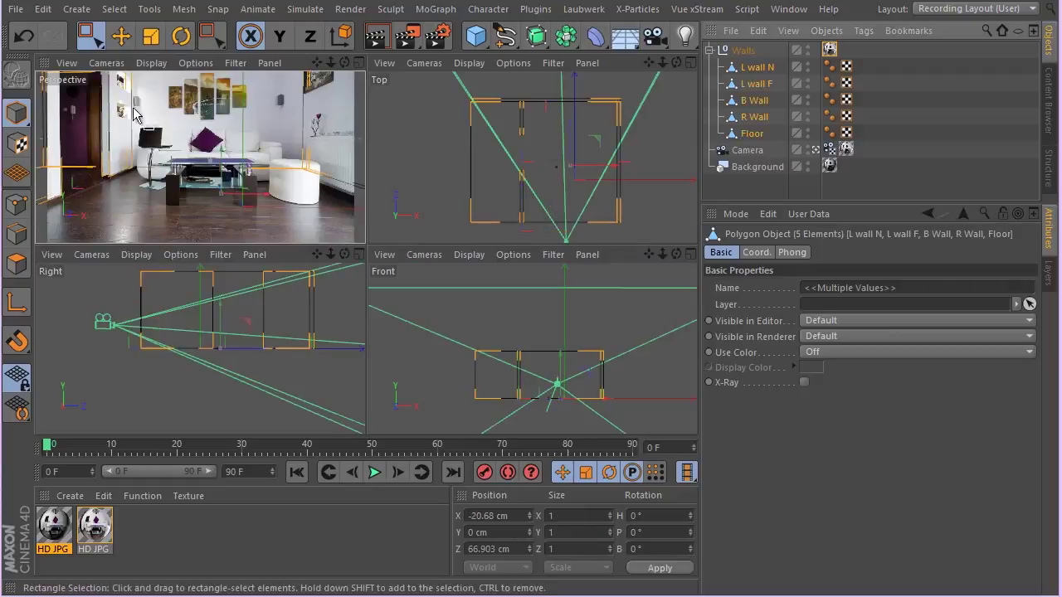
left_click(18, 203)
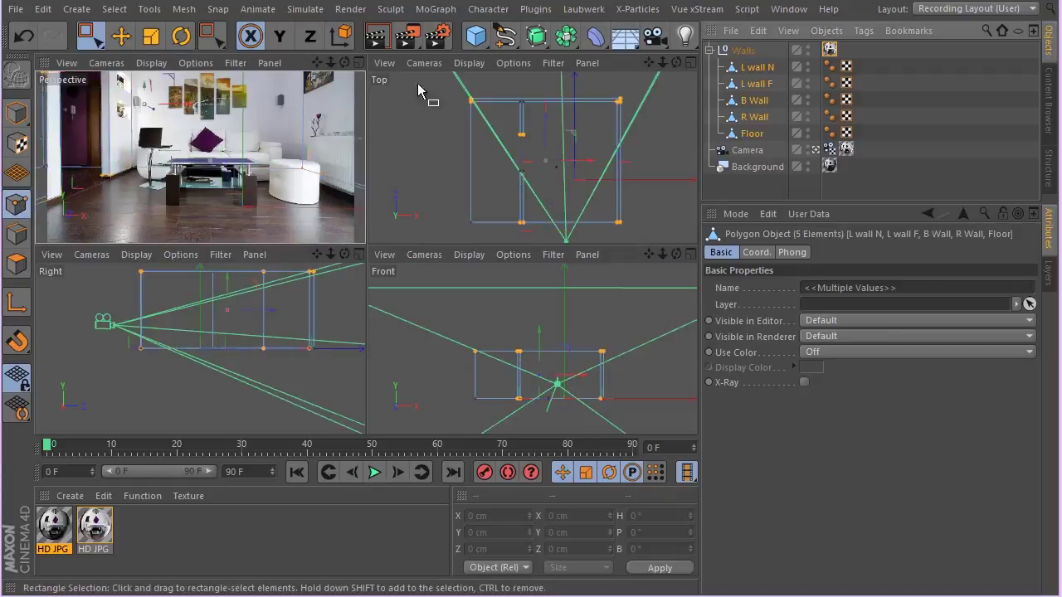
left_click_drag(426, 85, 666, 119)
scroll(526, 91, "up", 5)
scroll(589, 101, "up", 3)
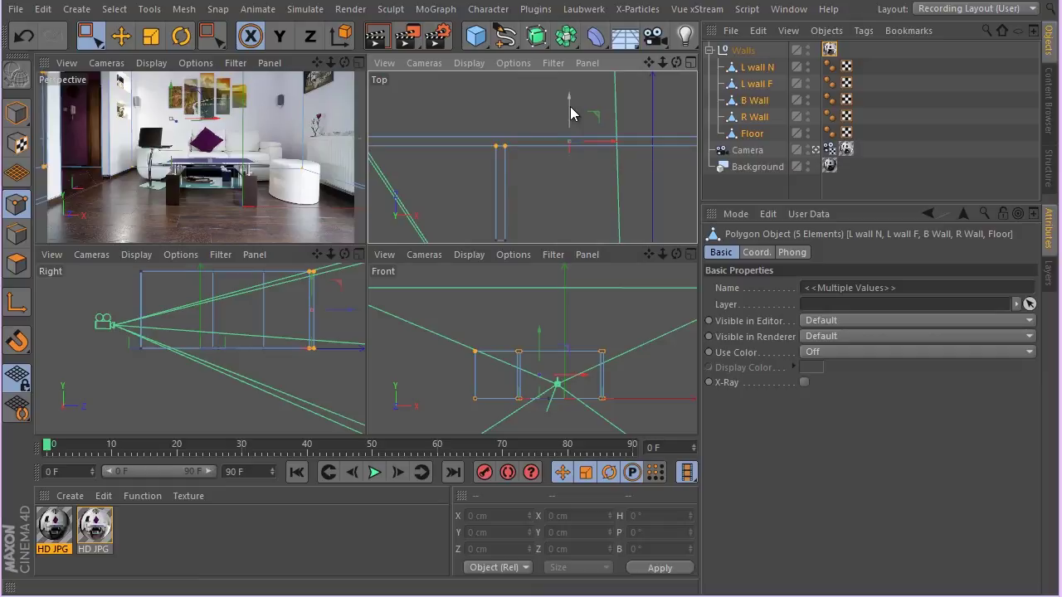
left_click_drag(570, 106, 568, 82)
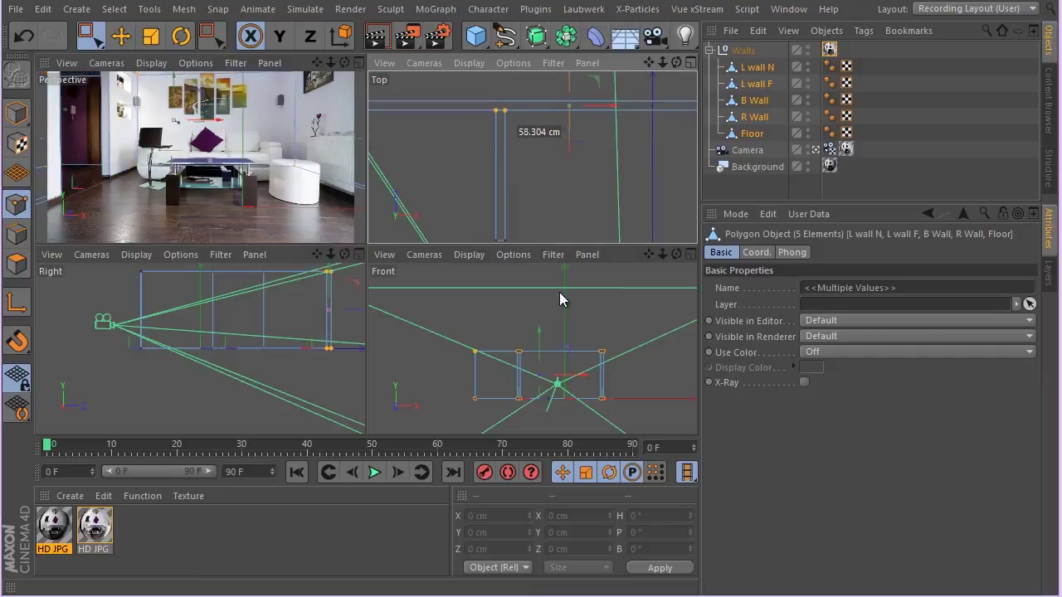
left_click_drag(560, 298, 560, 301)
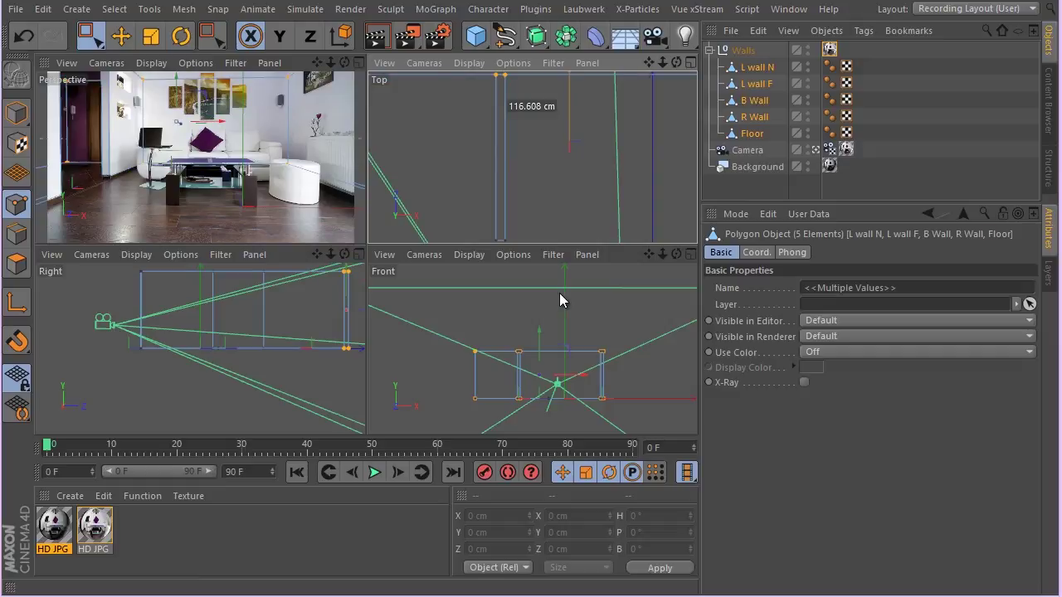
middle_click(323, 151)
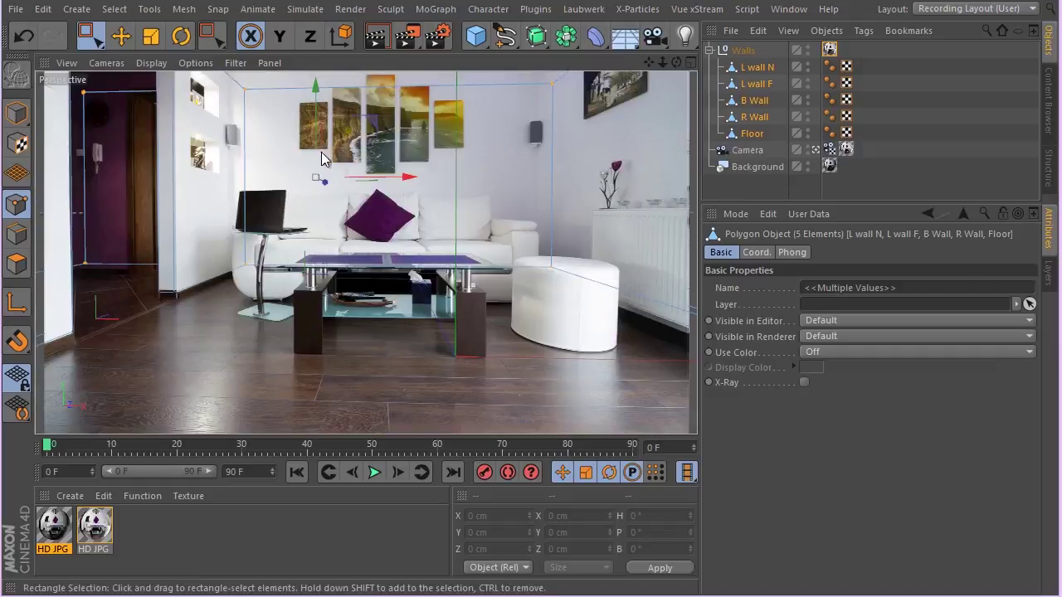
left_click_drag(328, 180, 328, 182)
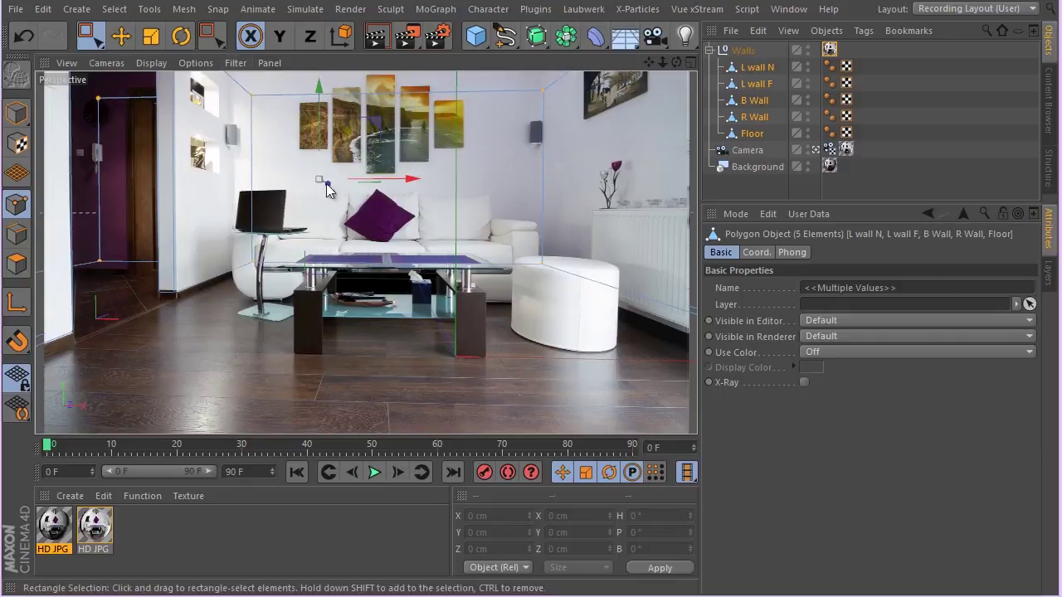
Shift L wall N and L wall F along Z so the left walls line up with the photo
middle_click(365, 190)
middle_click(381, 185)
scroll(392, 208, "down", 2)
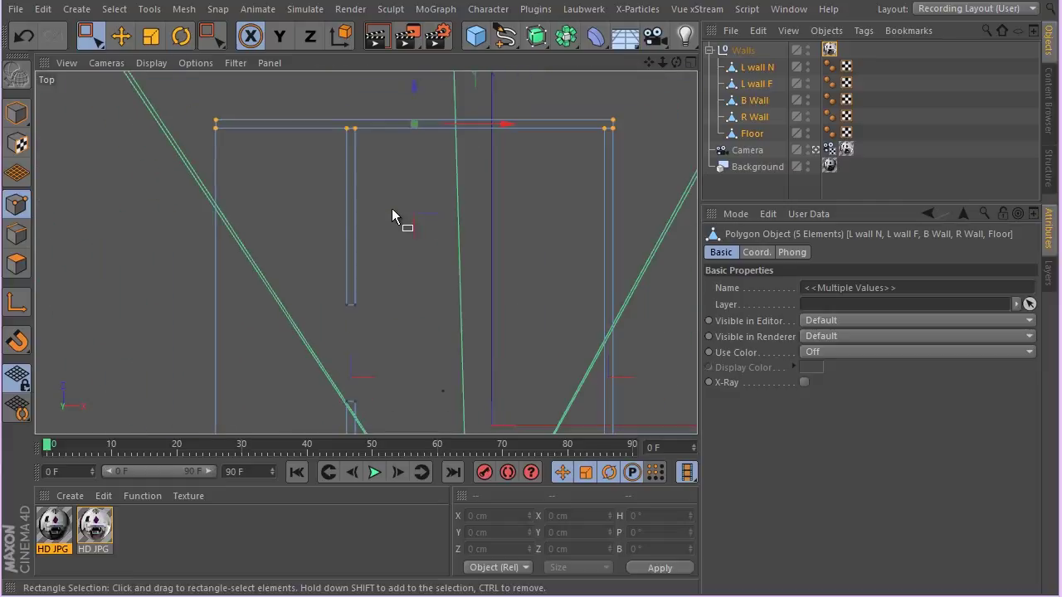
middle_click(382, 213)
middle_click(361, 195)
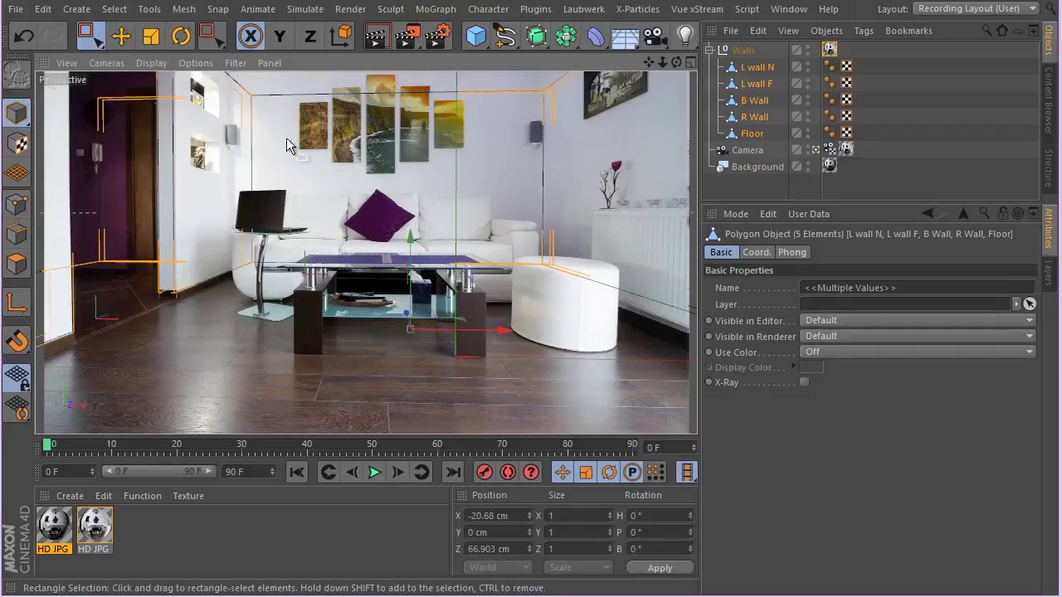
left_click(756, 67)
left_click(757, 83, "shift")
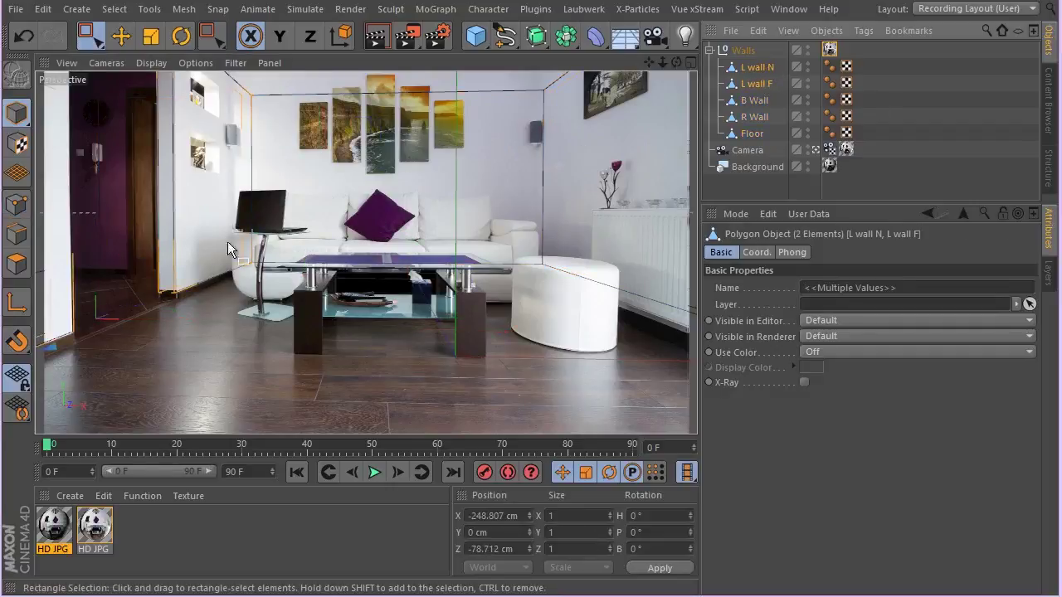
key("e")
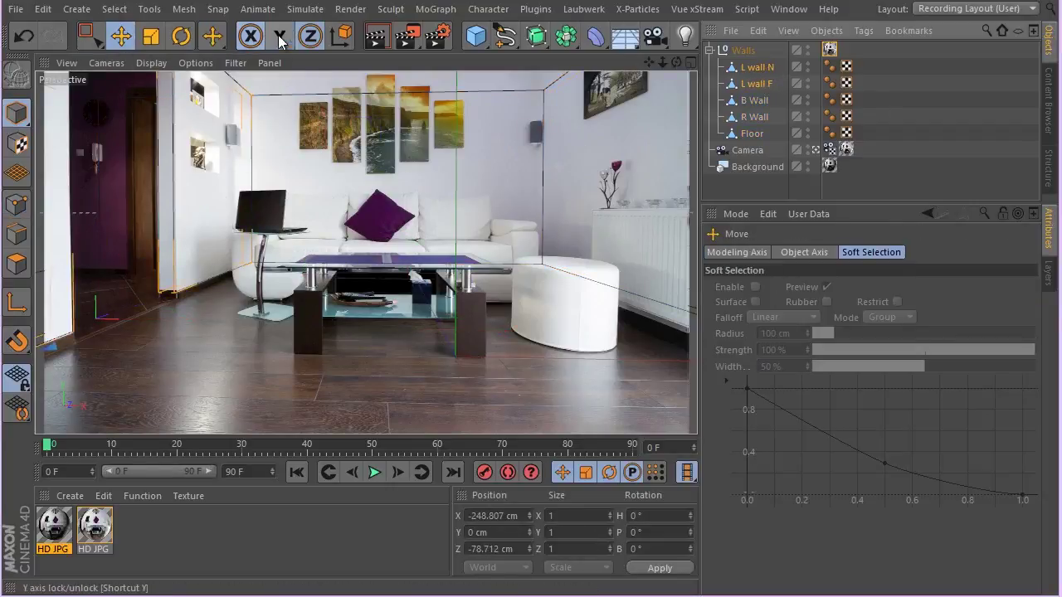
left_click(310, 36)
left_click_drag(274, 354, 304, 347)
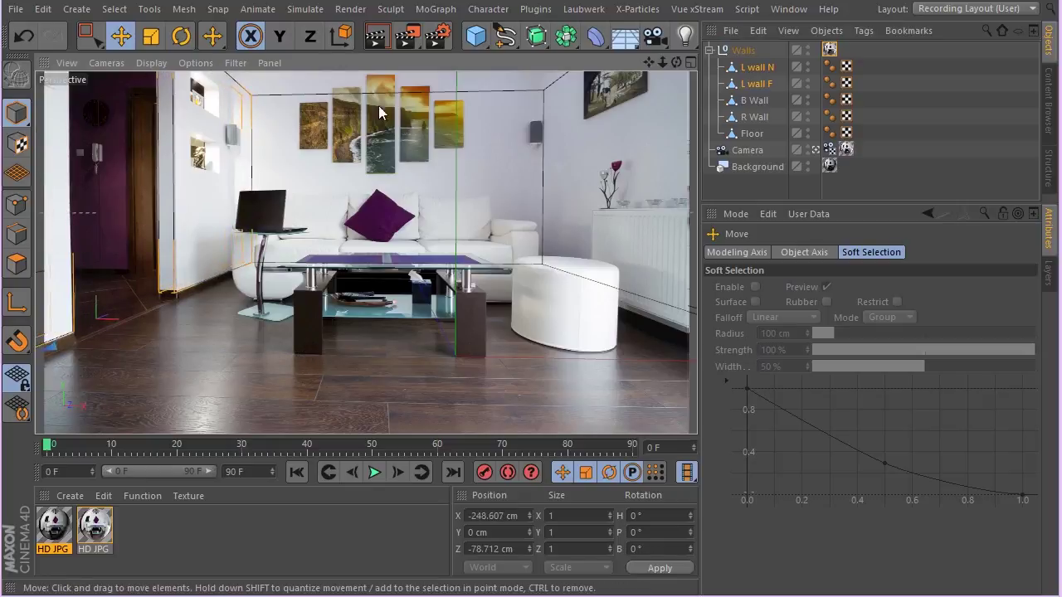
Box-select the wall points in the Top view, then reselect the whole Walls group
middle_click(317, 74)
middle_click(470, 315)
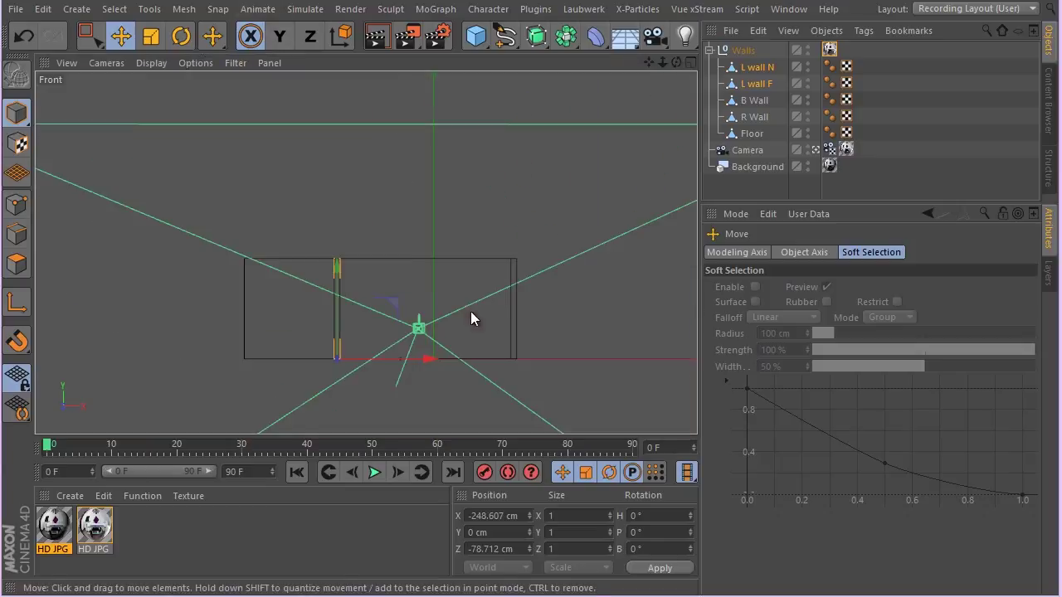
left_click(751, 134, "shift")
left_click(16, 204)
key("0")
middle_click(364, 206)
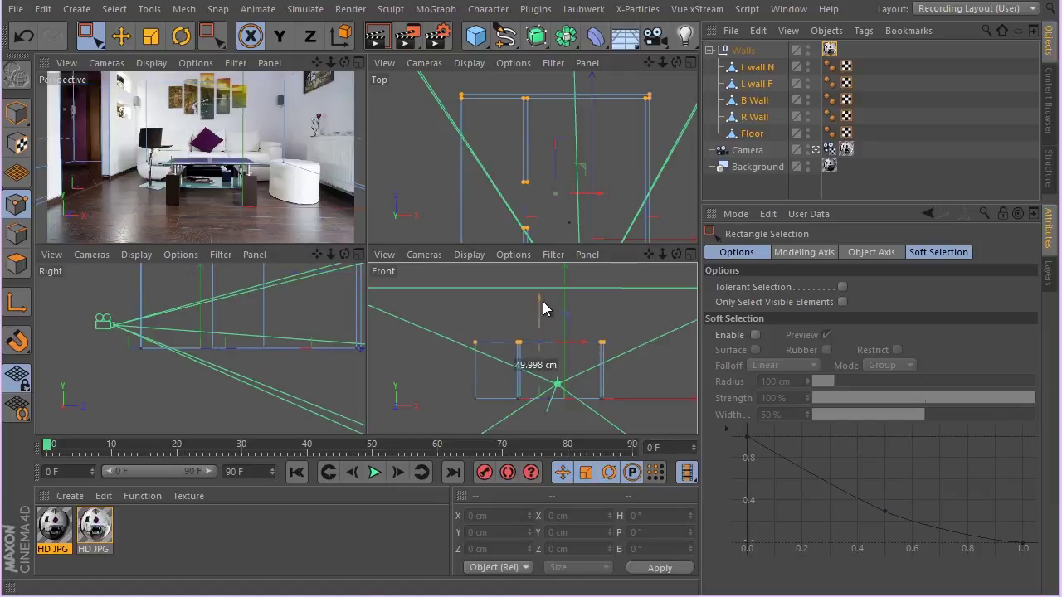
middle_click(332, 165)
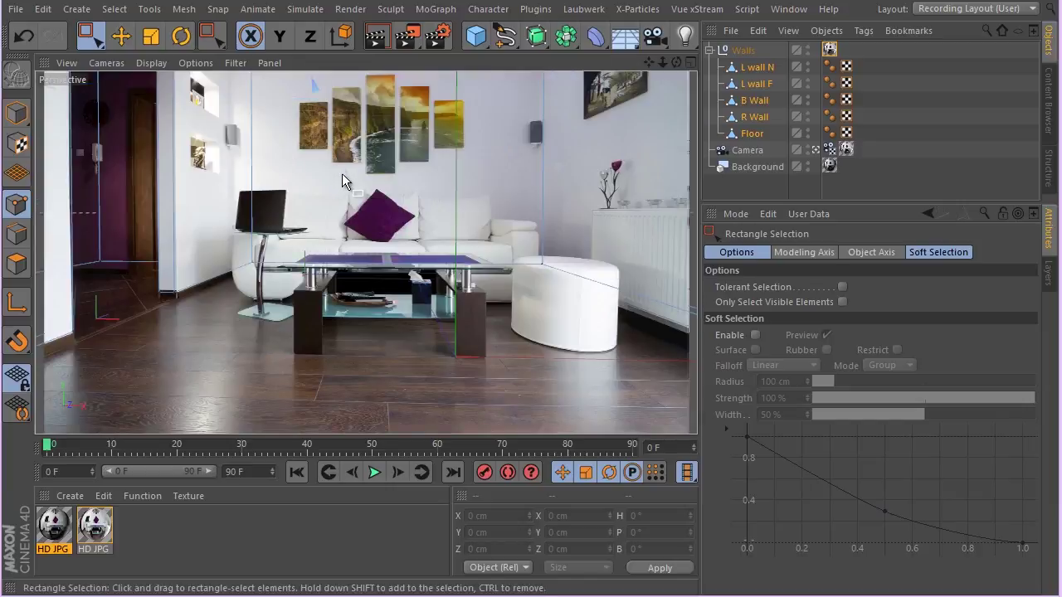
left_click(16, 116)
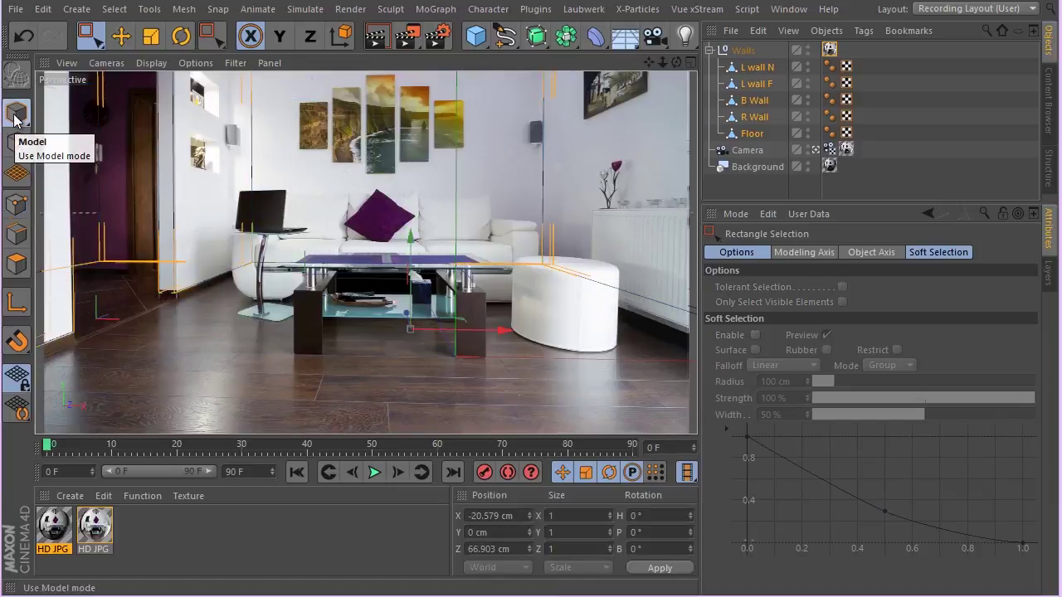
middle_click(218, 241)
middle_click(369, 157)
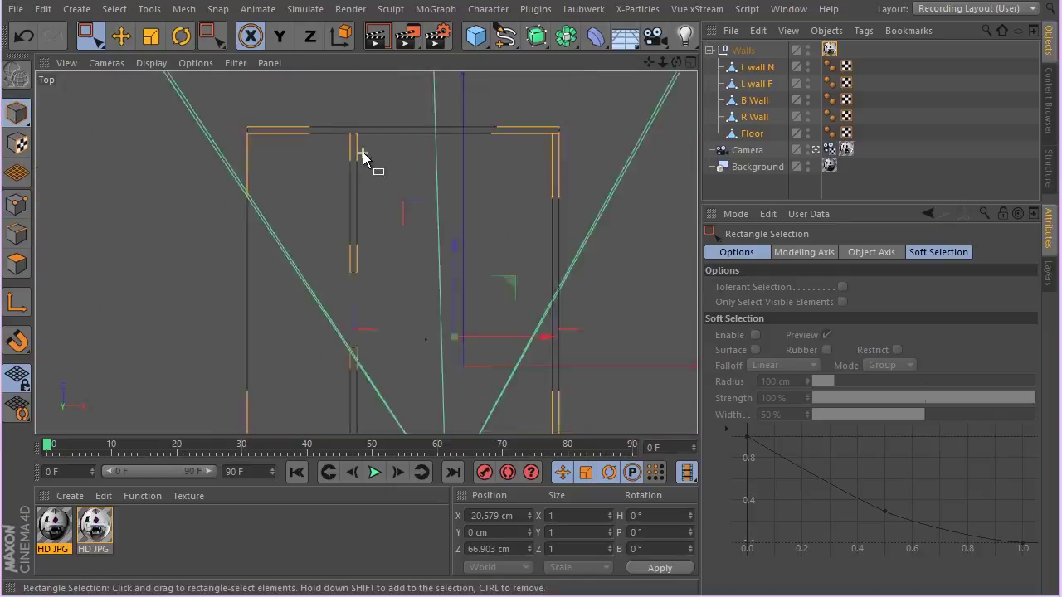
left_click(16, 203)
left_click_drag(196, 121, 333, 384)
middle_click(225, 225)
middle_click(219, 215)
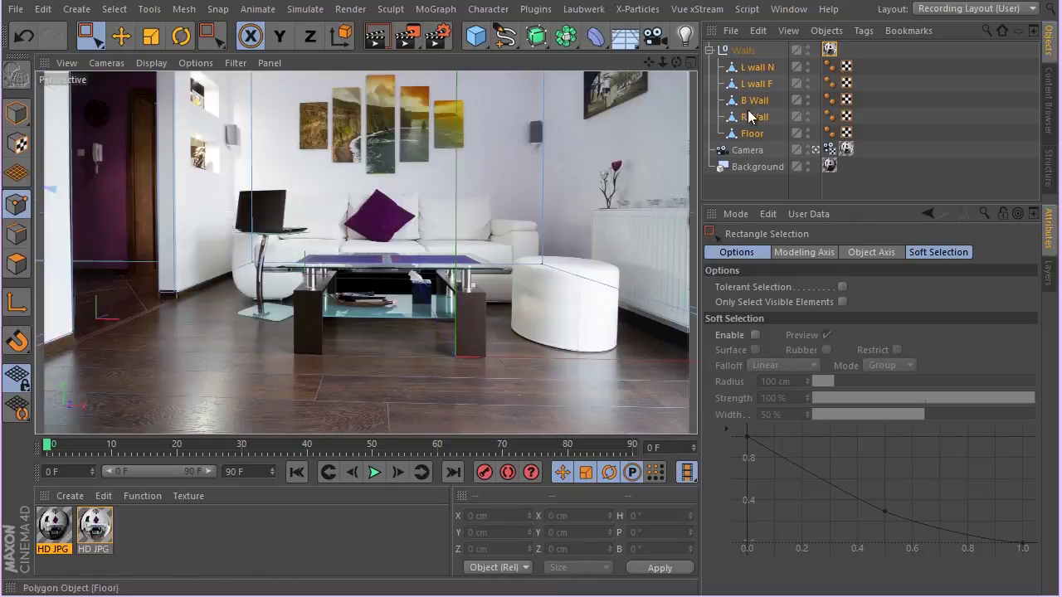
left_click(743, 53)
Lower the whole Walls group by about 11 cm so it matches the photo
left_click(16, 112)
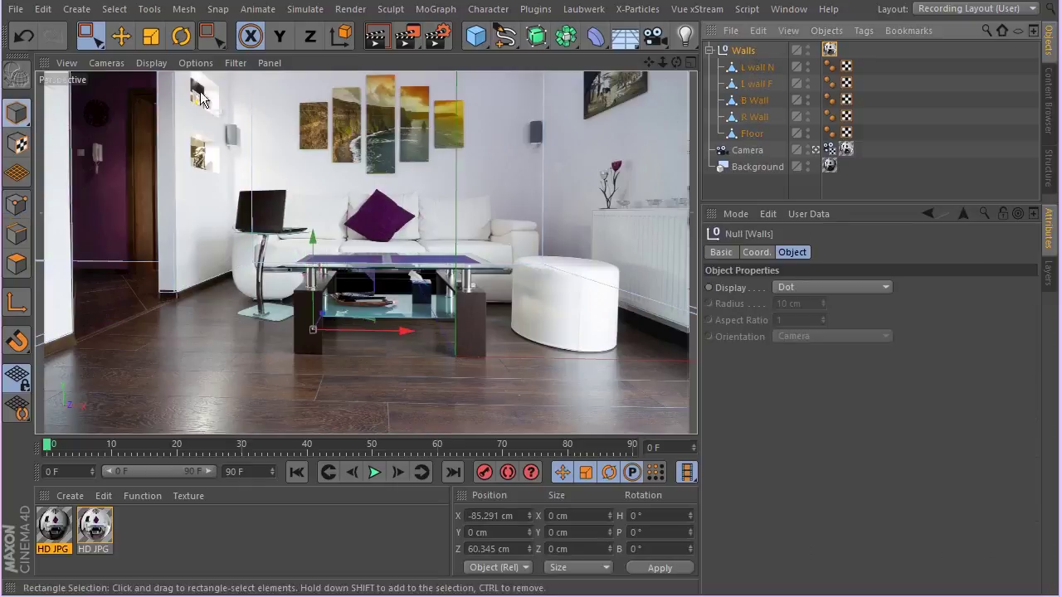
key("e")
middle_click(286, 183)
middle_click(308, 223)
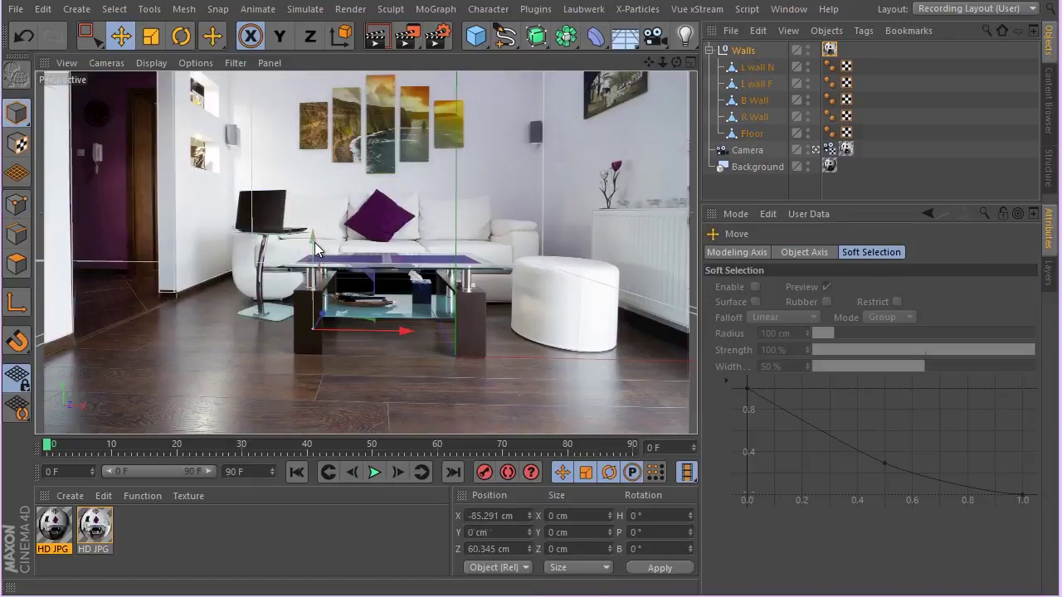
left_click_drag(314, 242, 311, 258)
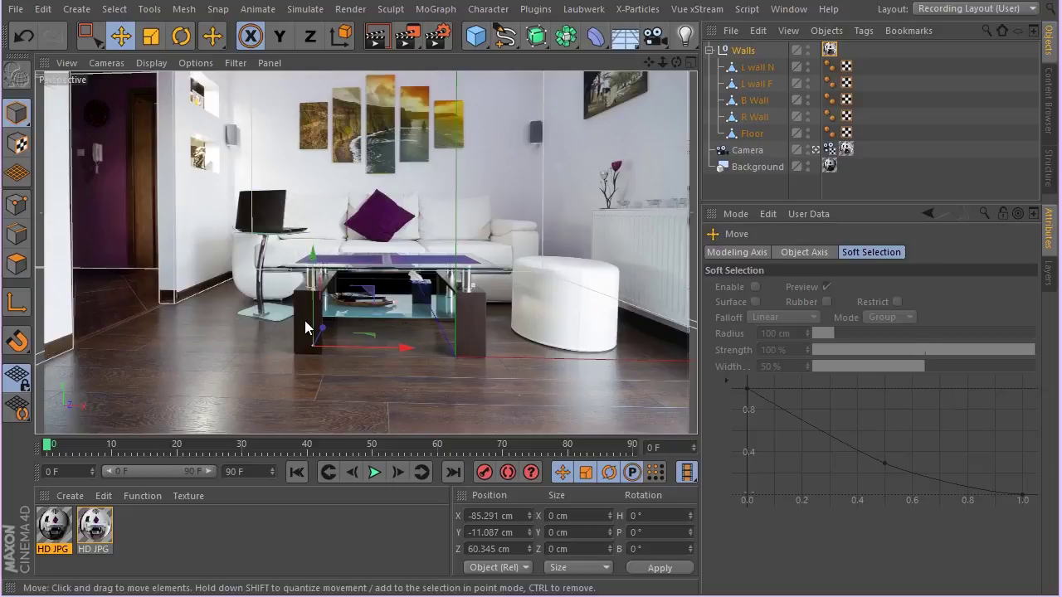
left_click(398, 304)
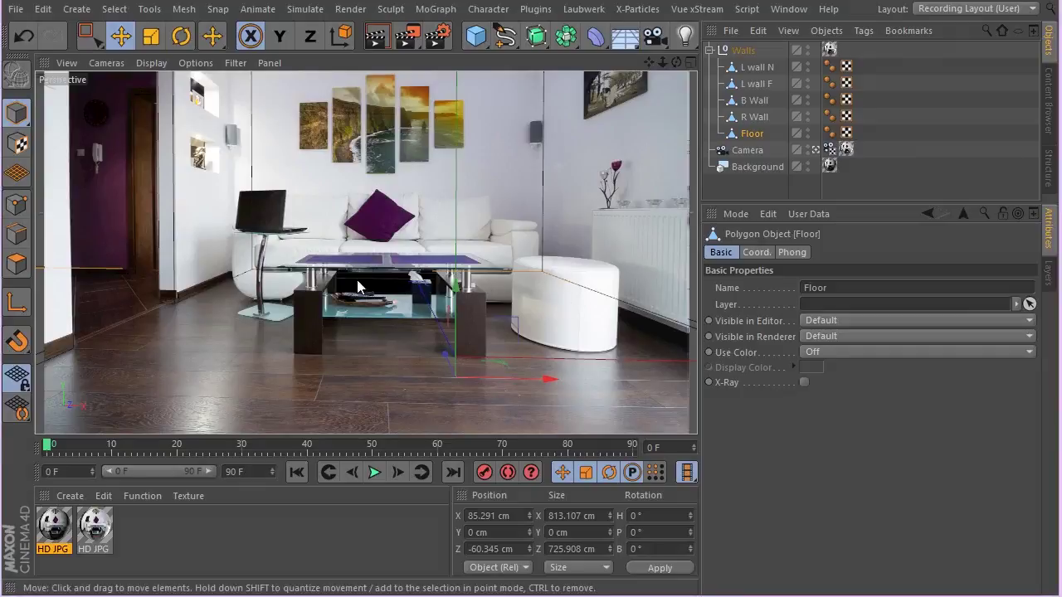
Check the Walls group's coordinates (X −85.291, Y −11.087, Z 60.345 cm) and save the project
left_click(743, 50)
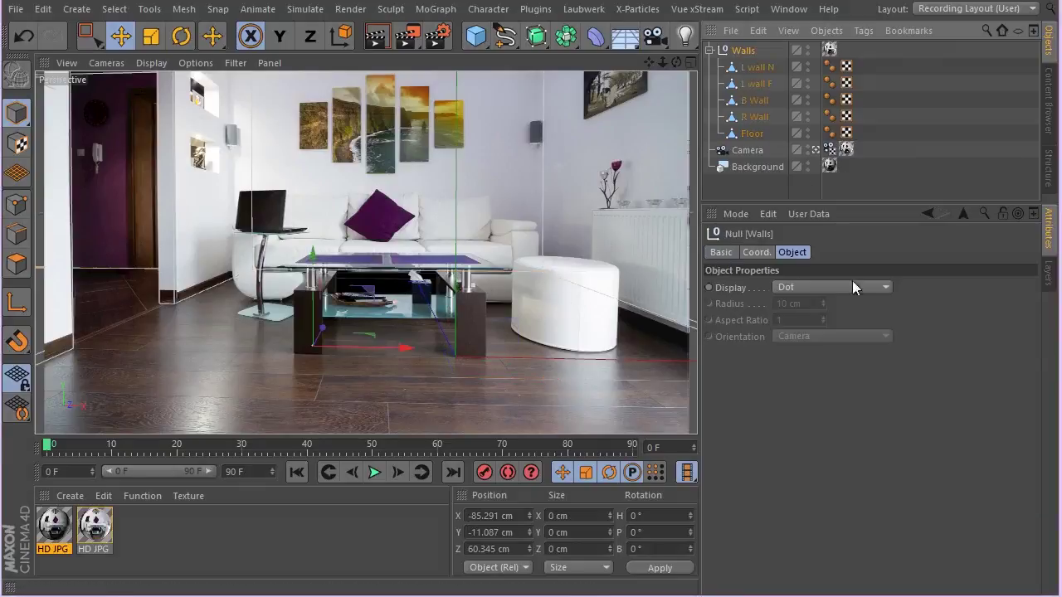
left_click(756, 252)
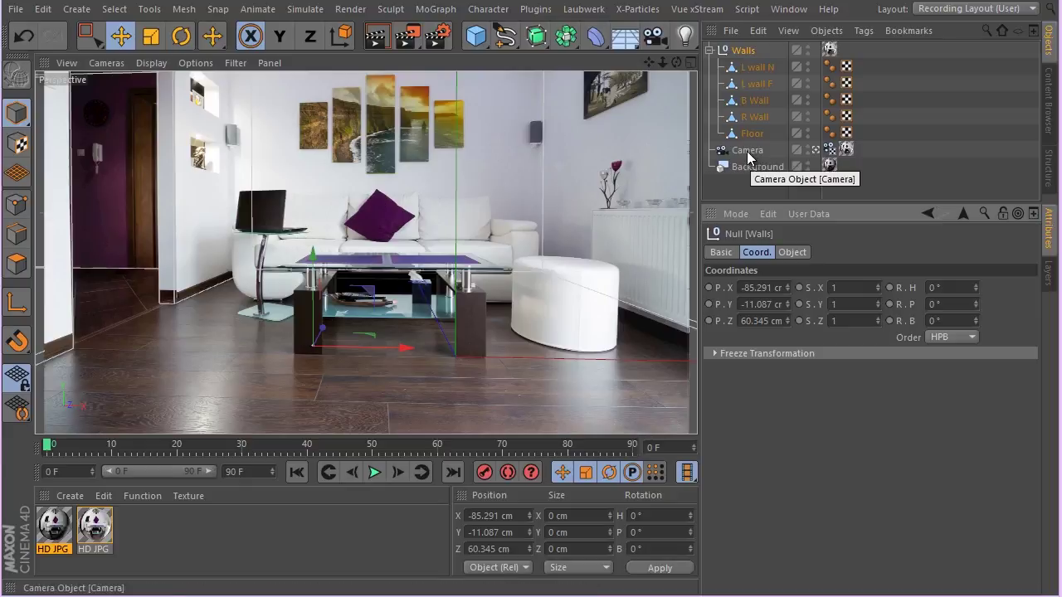
left_click(15, 9)
left_click(107, 147)
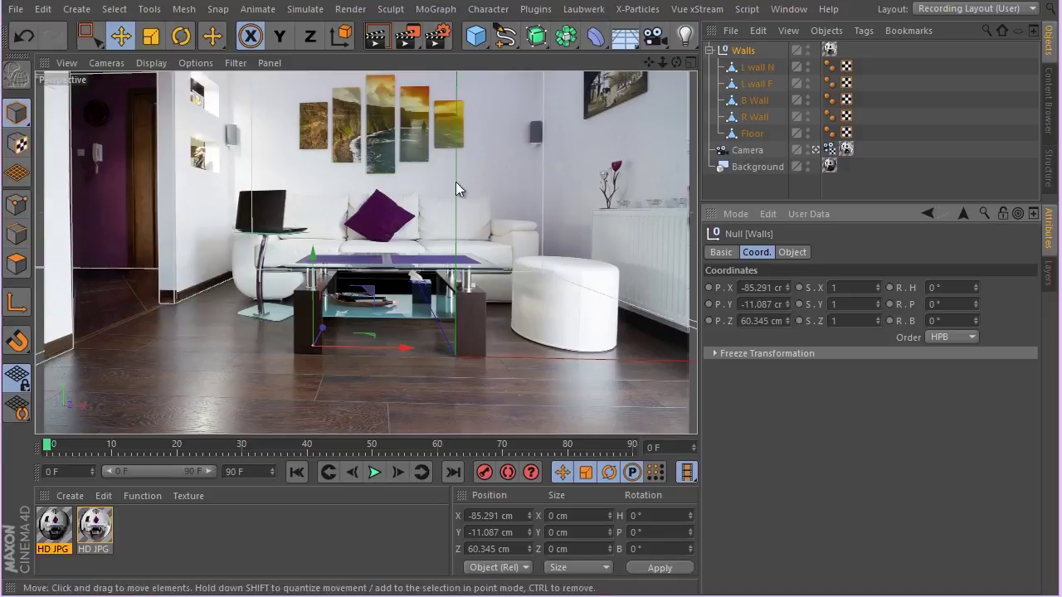
Add a Sphere with a 10 cm radius
left_click(476, 36)
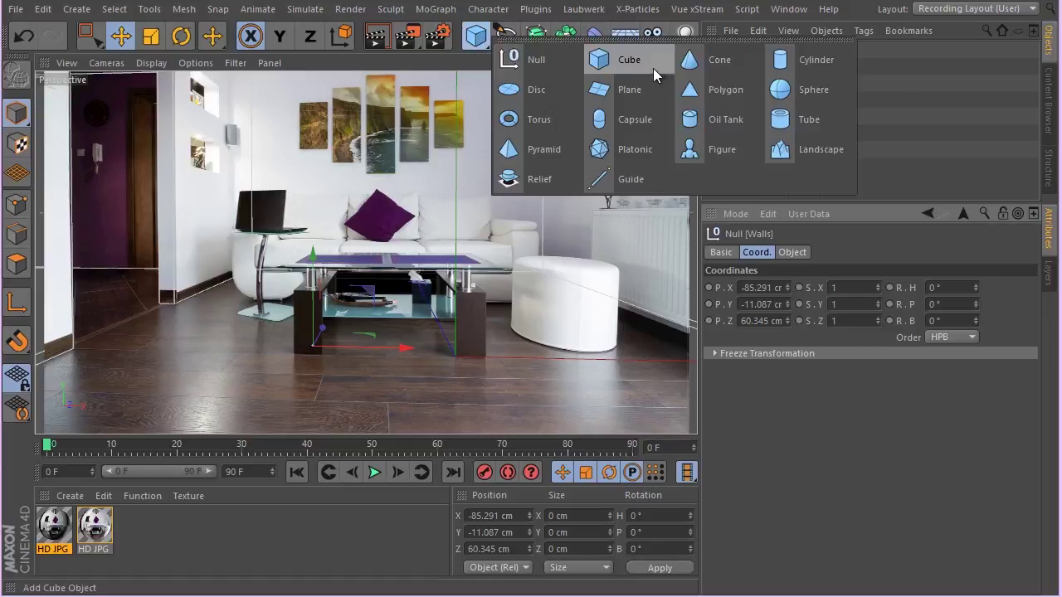
left_click(792, 90)
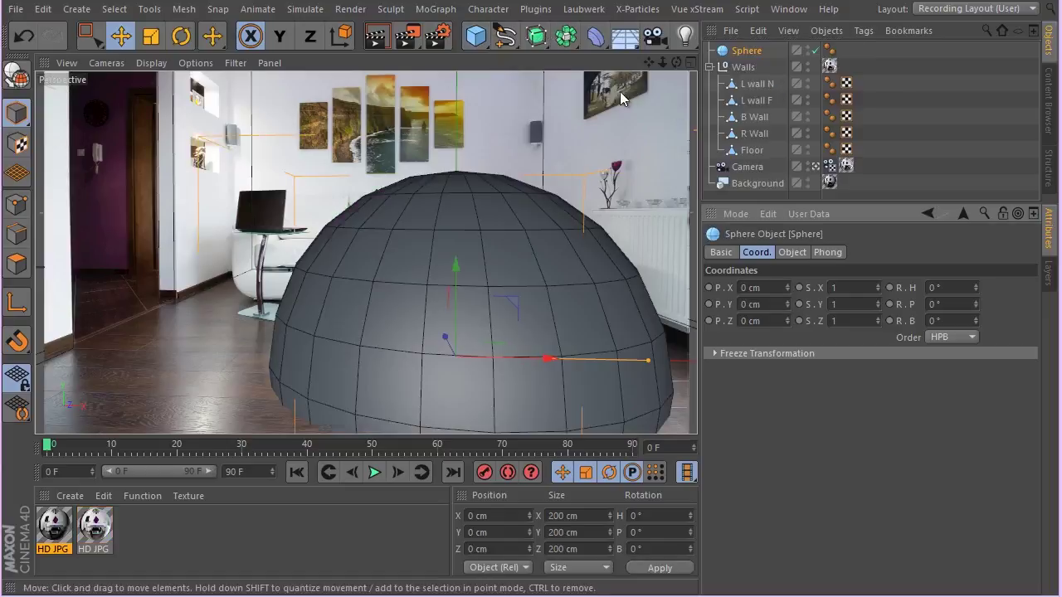
left_click(791, 253)
double_click(801, 287)
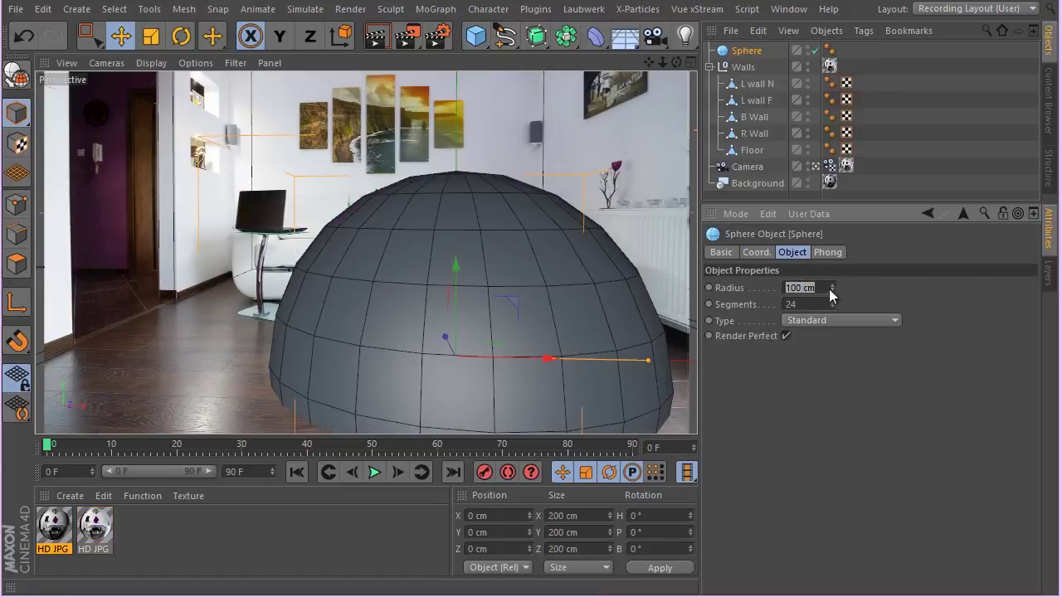
type("10")
key("Return")
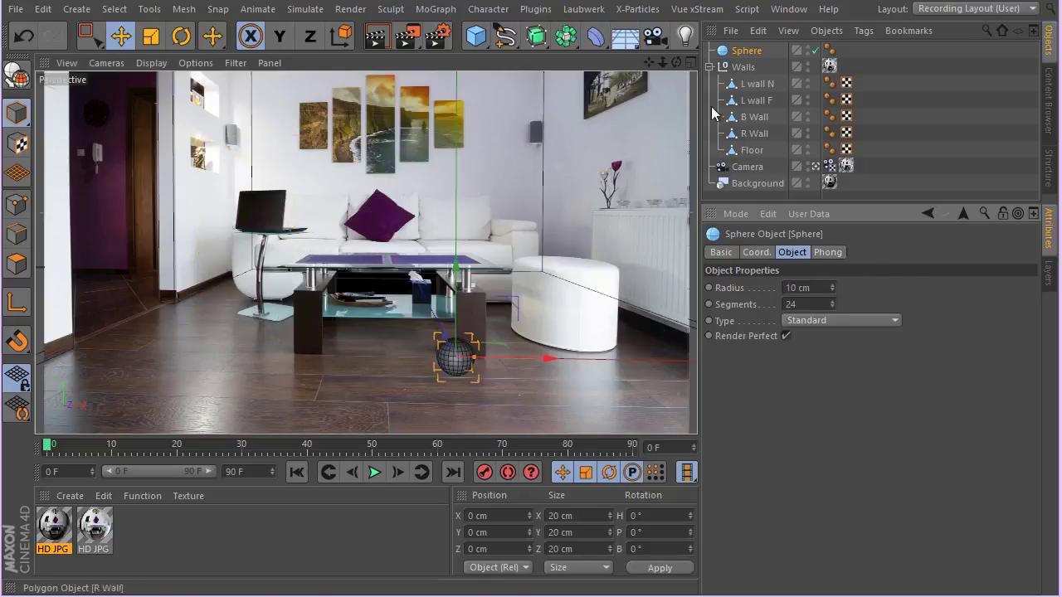
Clone the sphere with a Cloner in Grid Array mode, 6 × 6 × 6 clones
left_click(435, 9)
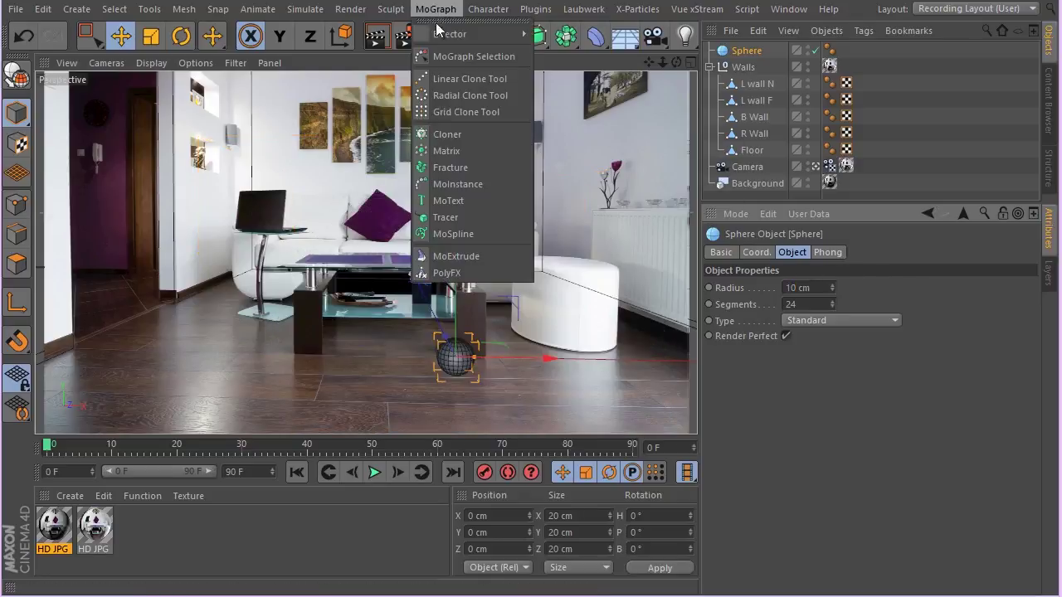
left_click(476, 134, "alt")
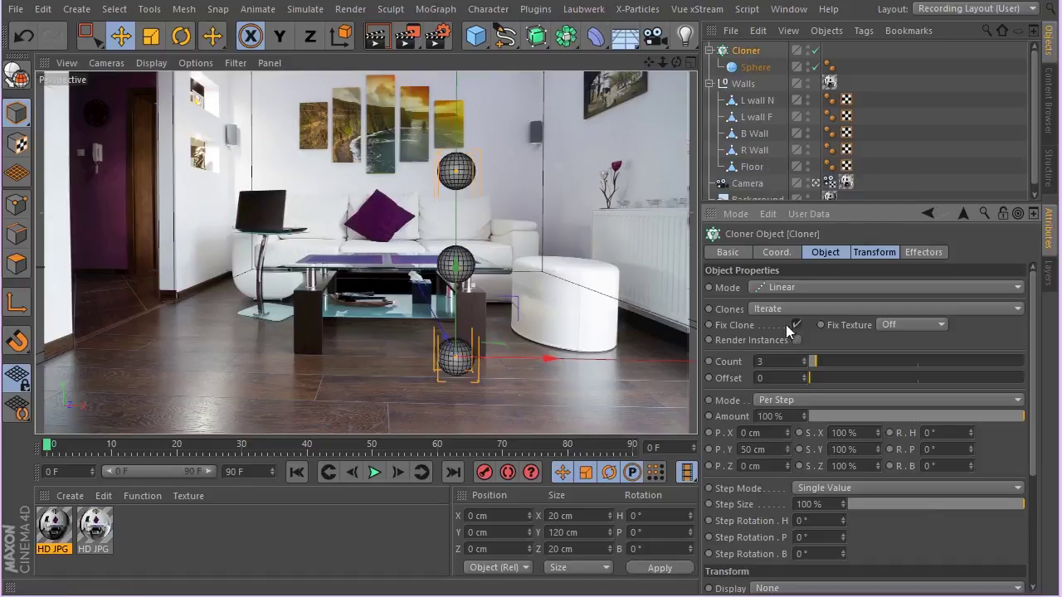
left_click(820, 293)
left_click(813, 348)
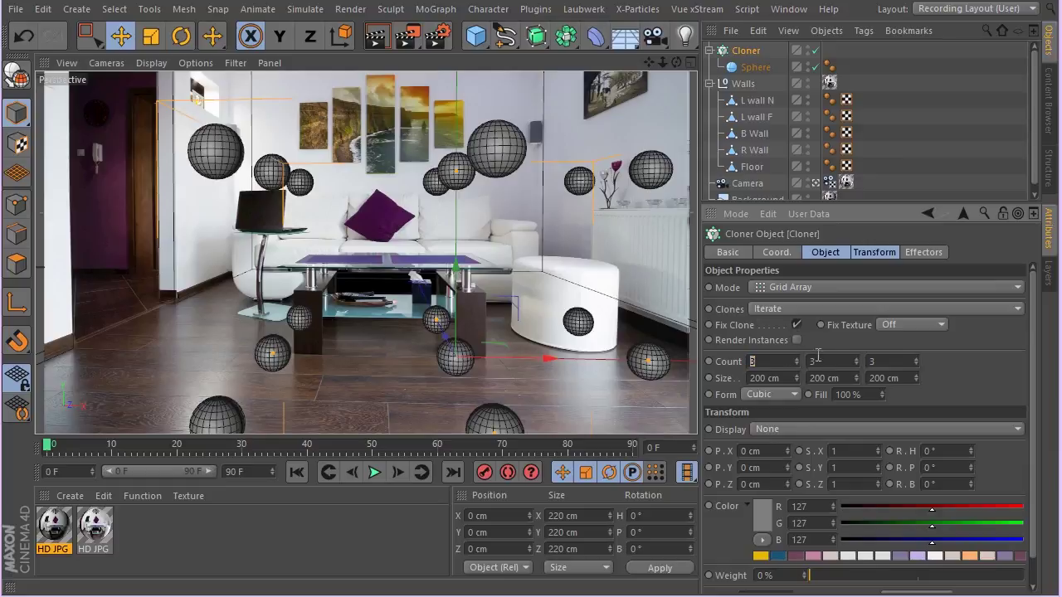
type("6")
key("Return")
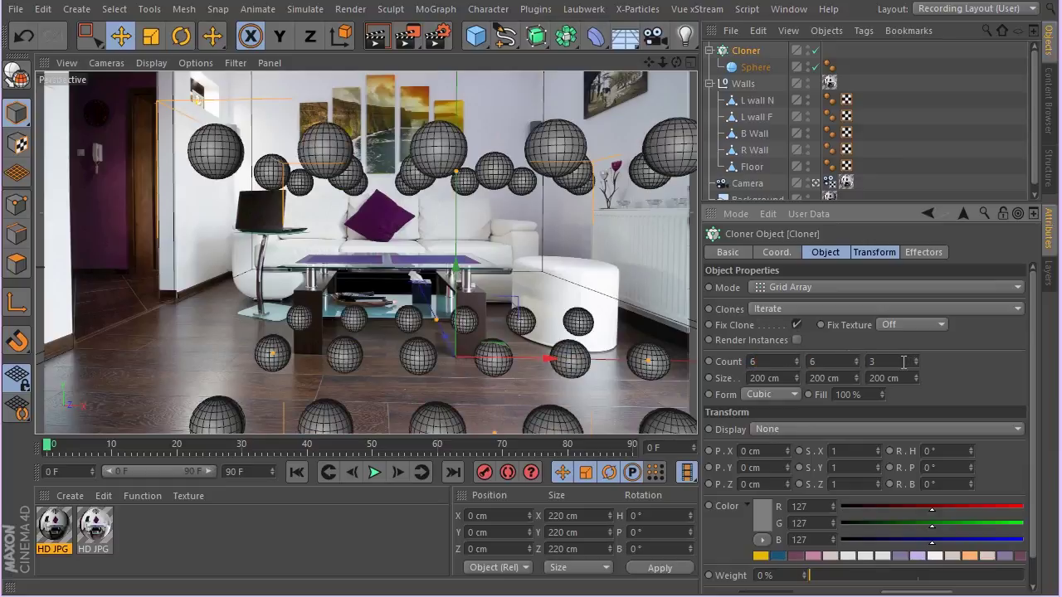
double_click(903, 362)
type("6")
key("Return")
key("F5")
Raise the sphere grid above the floor, move it deeper, and spread it to about 362 × 200 × 331 cm
middle_click(580, 218)
middle_click(580, 218)
middle_click(521, 329)
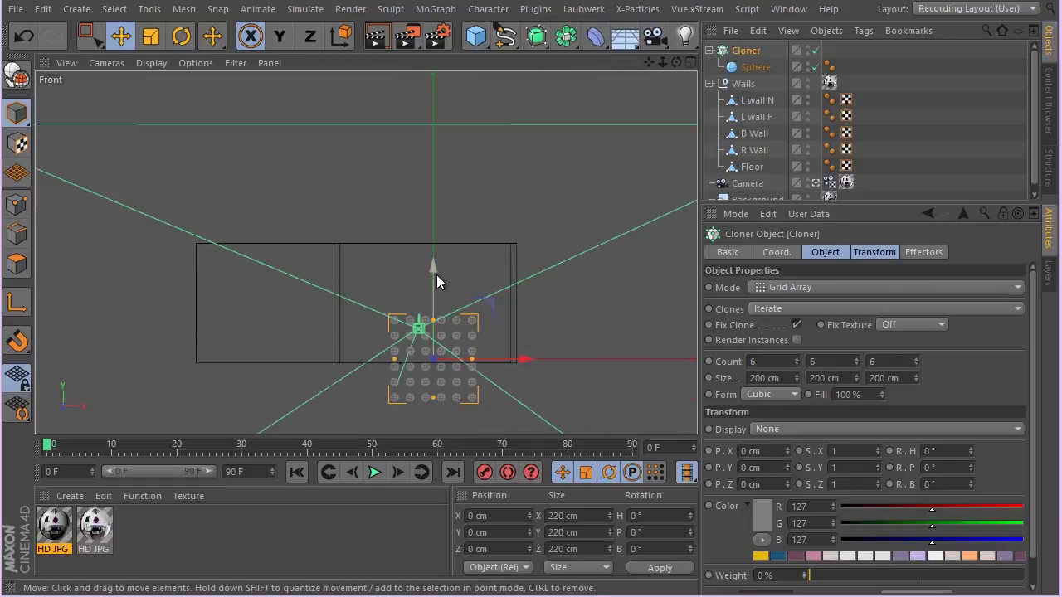
left_click_drag(435, 275, 453, 184)
middle_click(428, 217)
middle_click(490, 158)
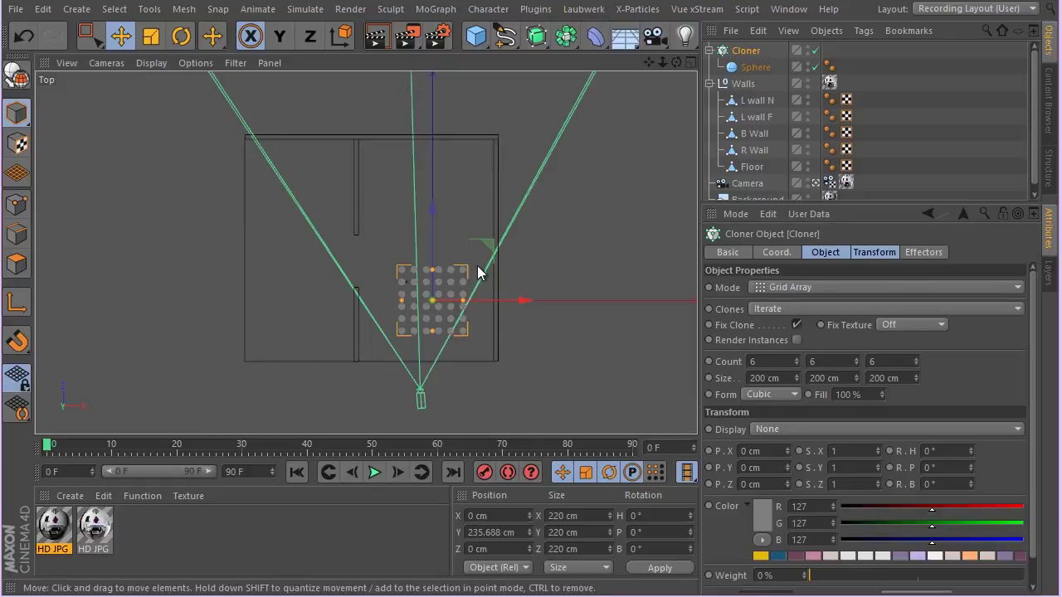
left_click_drag(434, 249, 434, 177)
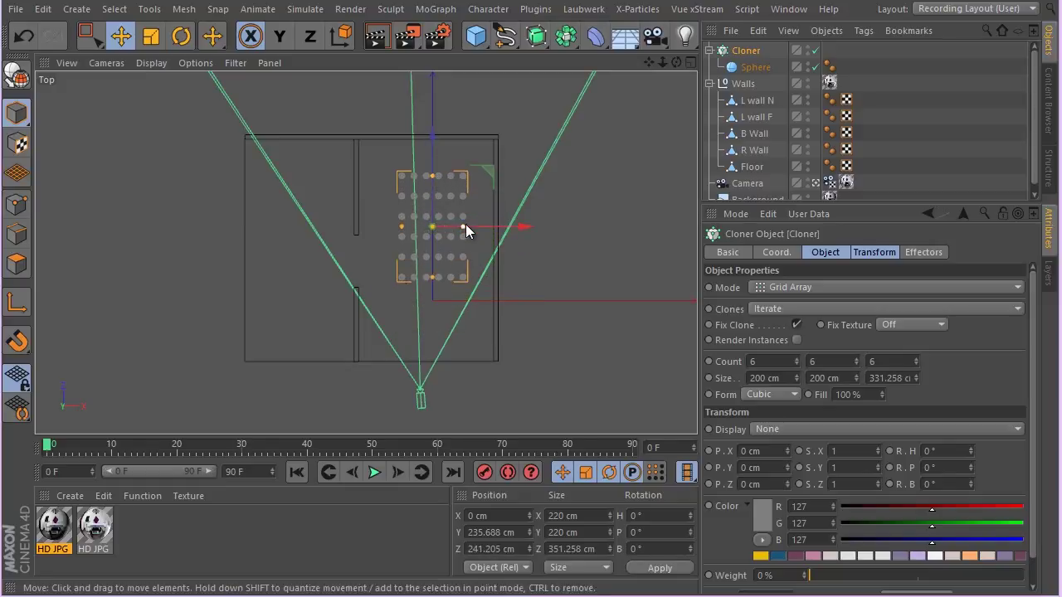
left_click_drag(464, 226, 518, 231)
middle_click(427, 230)
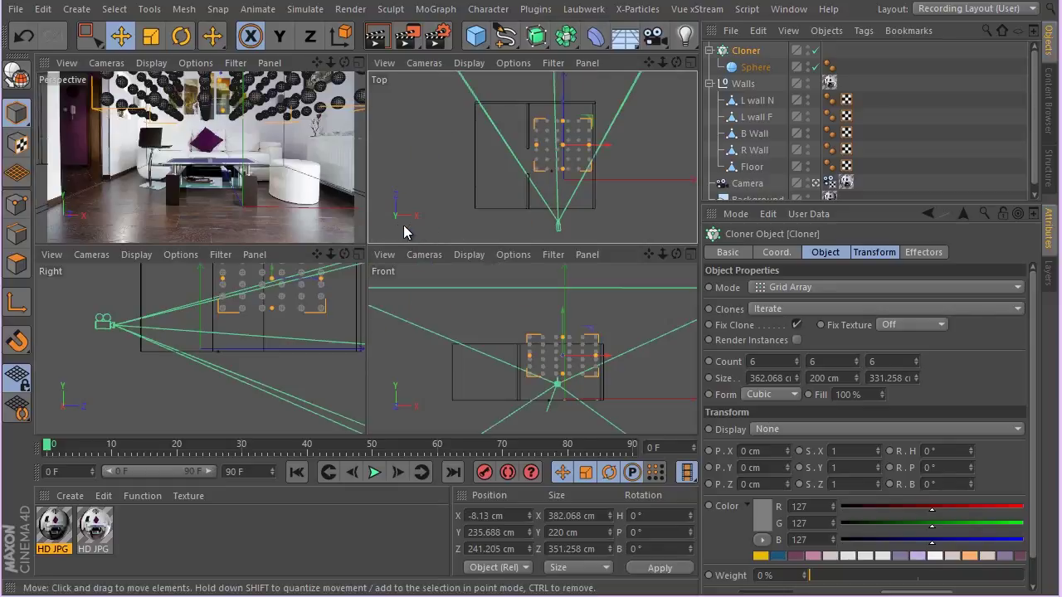
middle_click(287, 202)
Give the Sphere a Rigid Body simulation tag
right_click(754, 69)
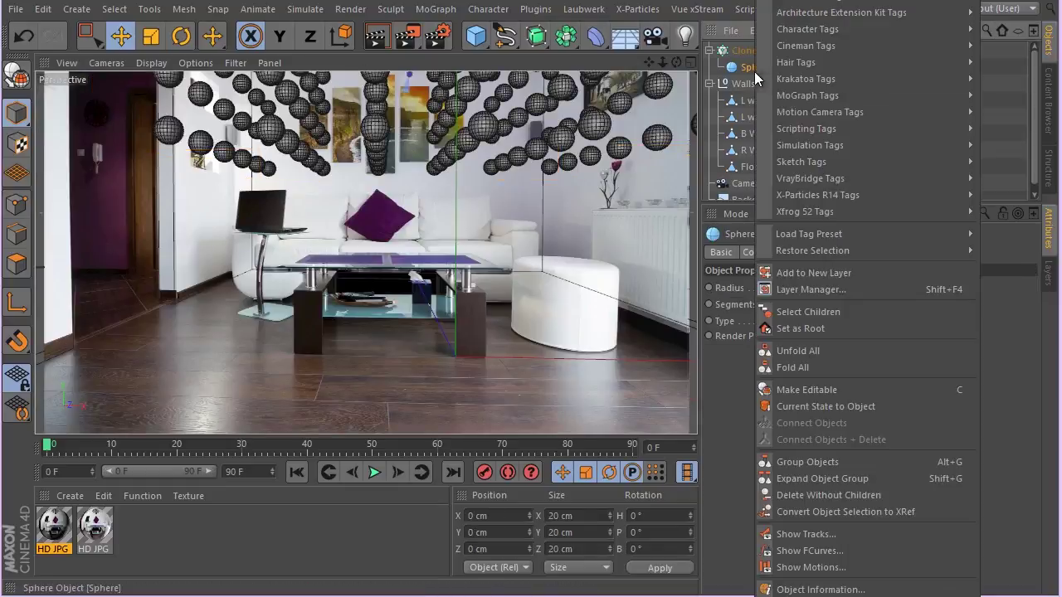
mouse_move(833, 166)
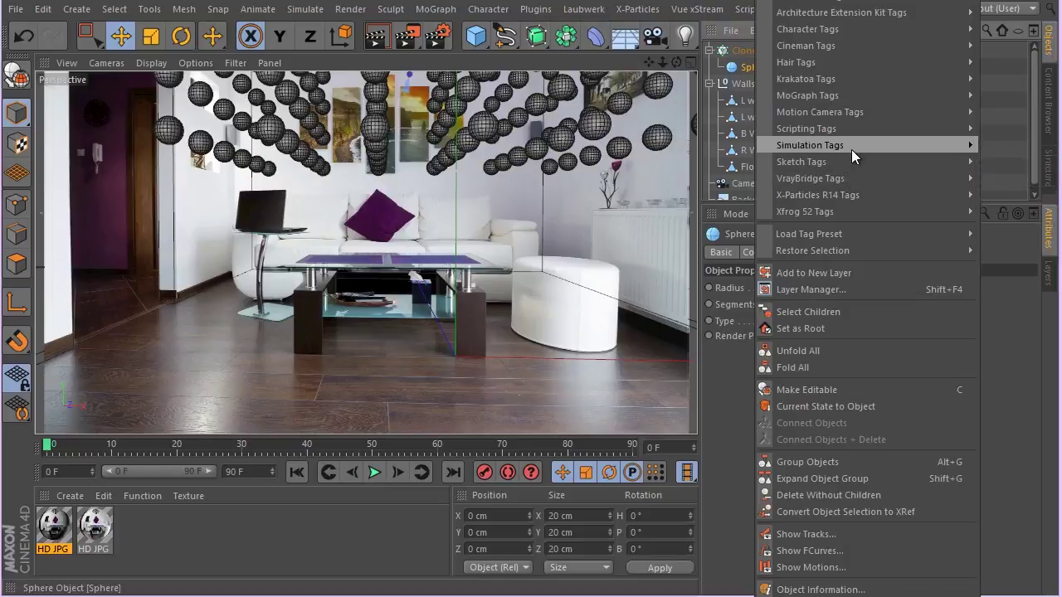
mouse_move(852, 146)
left_click(1008, 145)
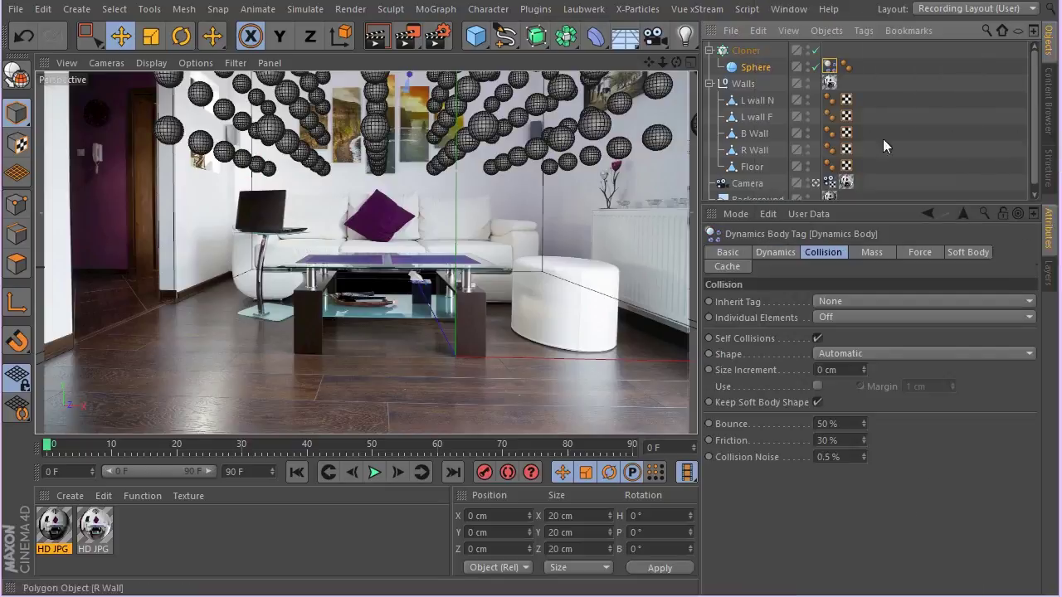
Add a Collider Body tag to Walls with Inherit Tag set to Apply Tag to Children
right_click(740, 83)
mouse_move(881, 151)
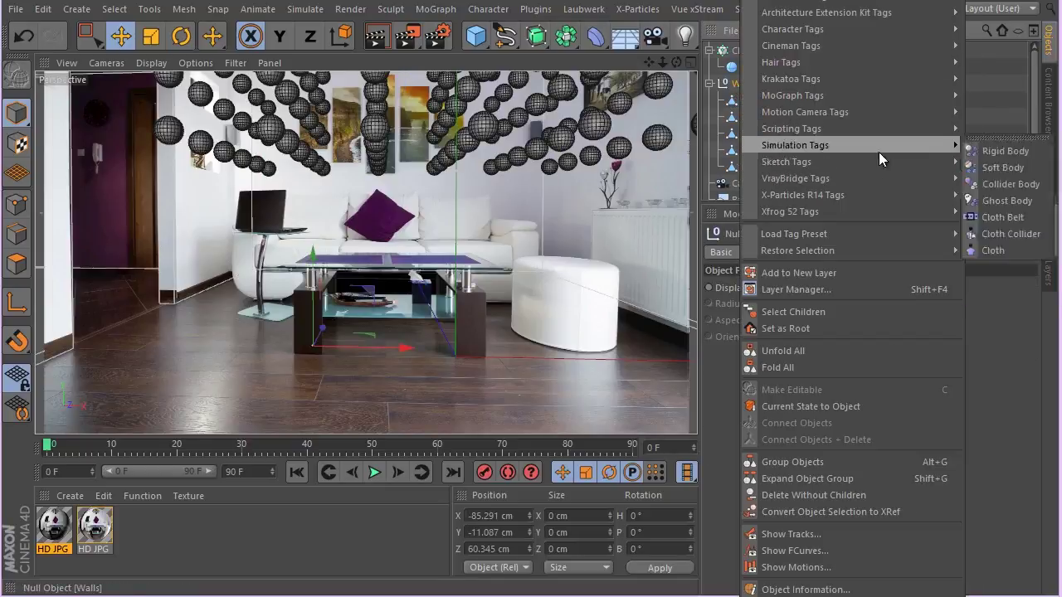
left_click(1010, 184)
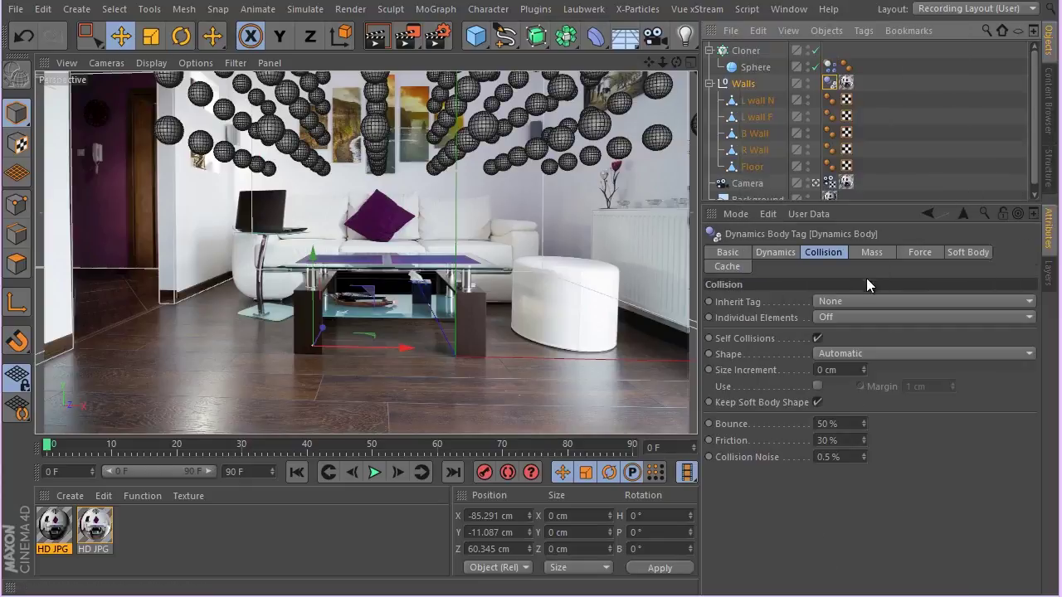
left_click(848, 301)
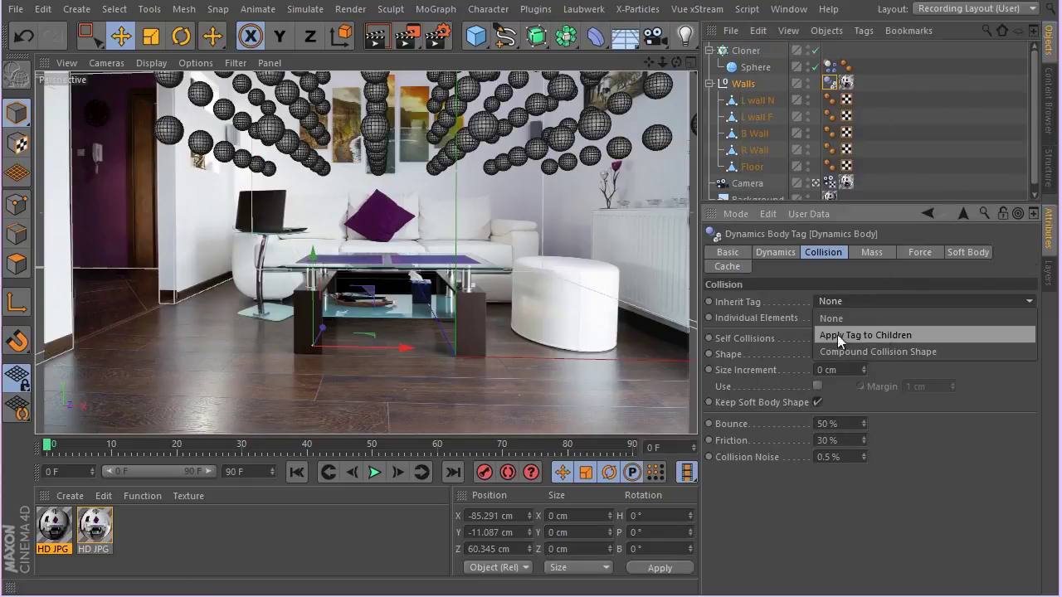
left_click(887, 337)
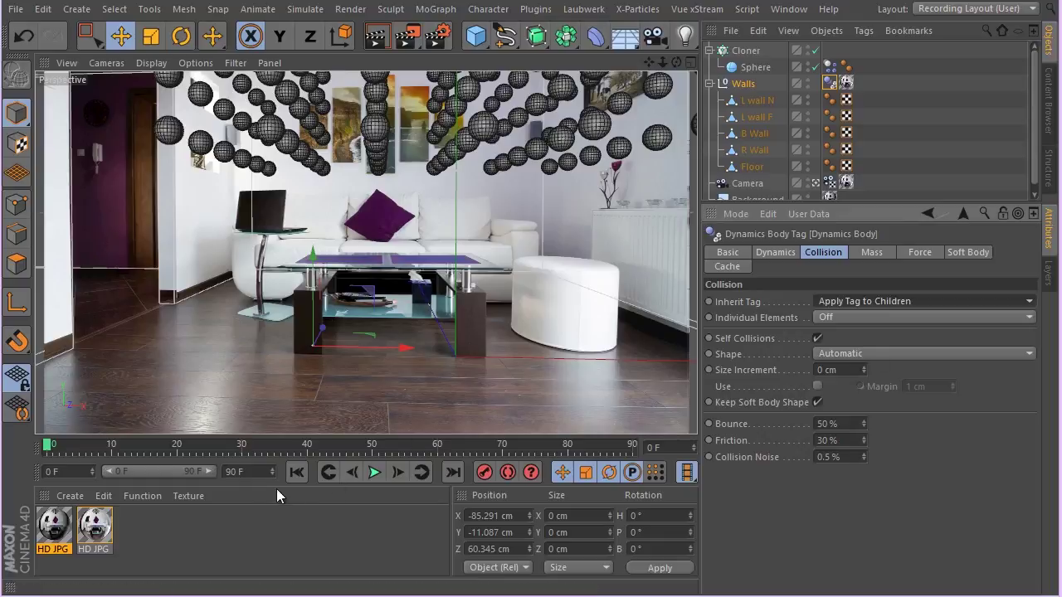
Add the Ambient Occlusion effect in Render Settings
left_click(439, 47)
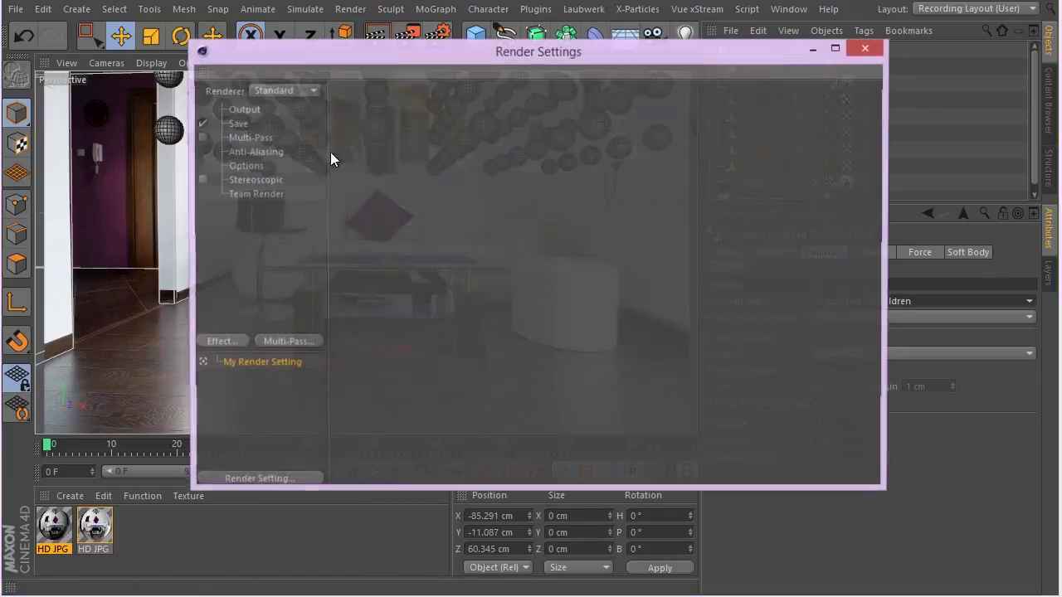
right_click(253, 222)
left_click(311, 202)
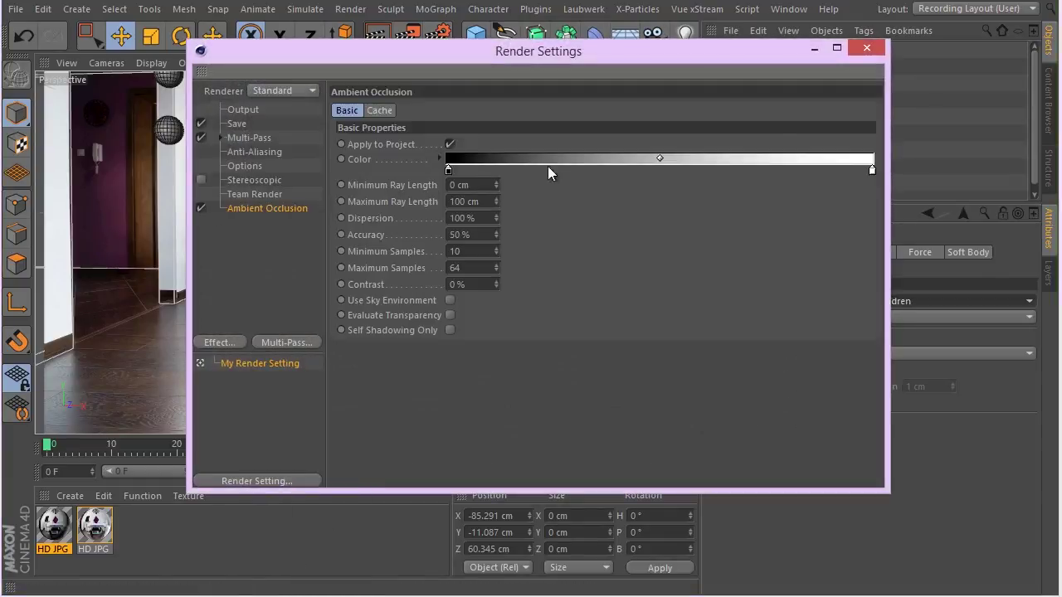
left_click(866, 50)
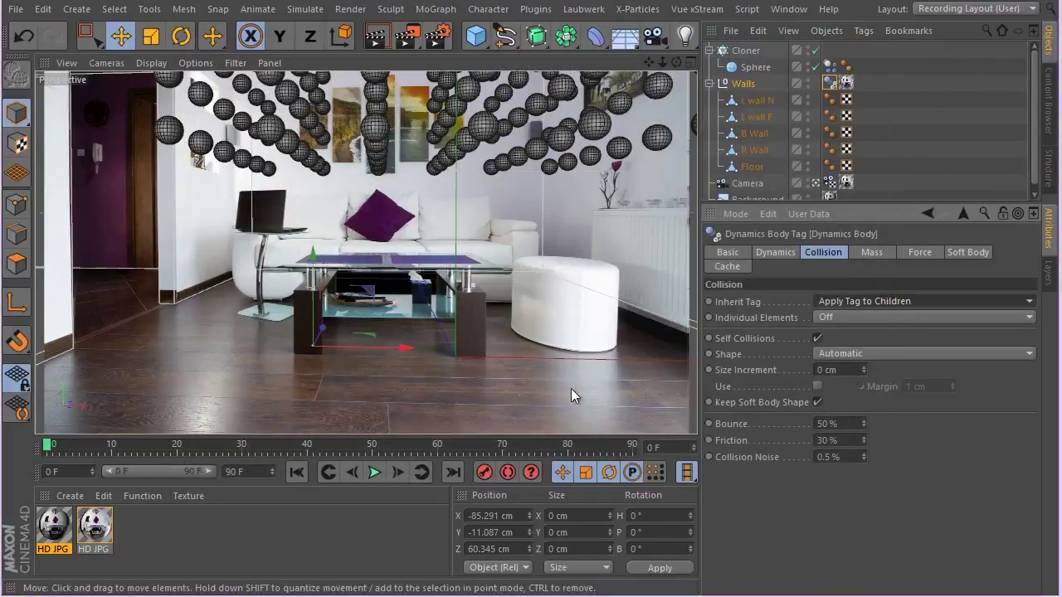
Set the animation end frame and preview range to 200 frames
left_click(240, 473)
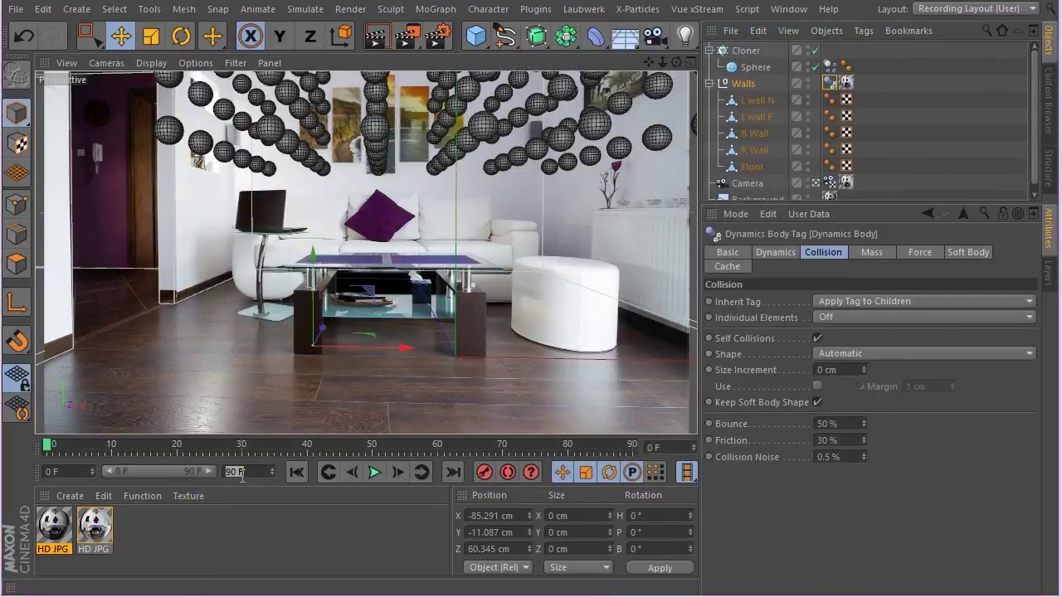
type("200")
key("Return")
left_click_drag(158, 472, 212, 471)
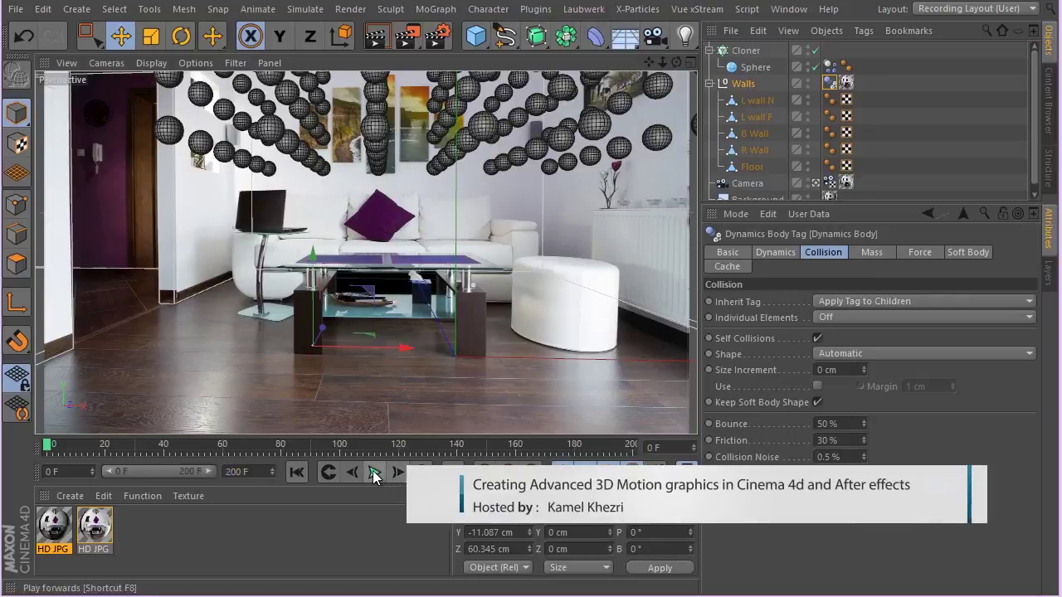
Play the simulation to about frame 89, render the view, and select the Camera
left_click(373, 472)
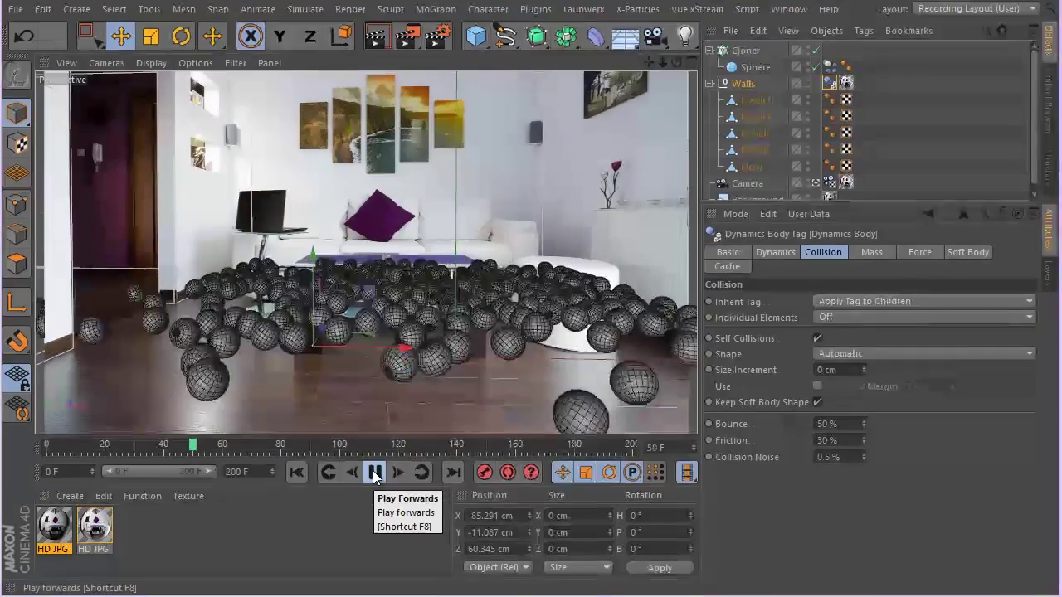
left_click(374, 473)
left_click(373, 473)
left_click(370, 474)
left_click(376, 43)
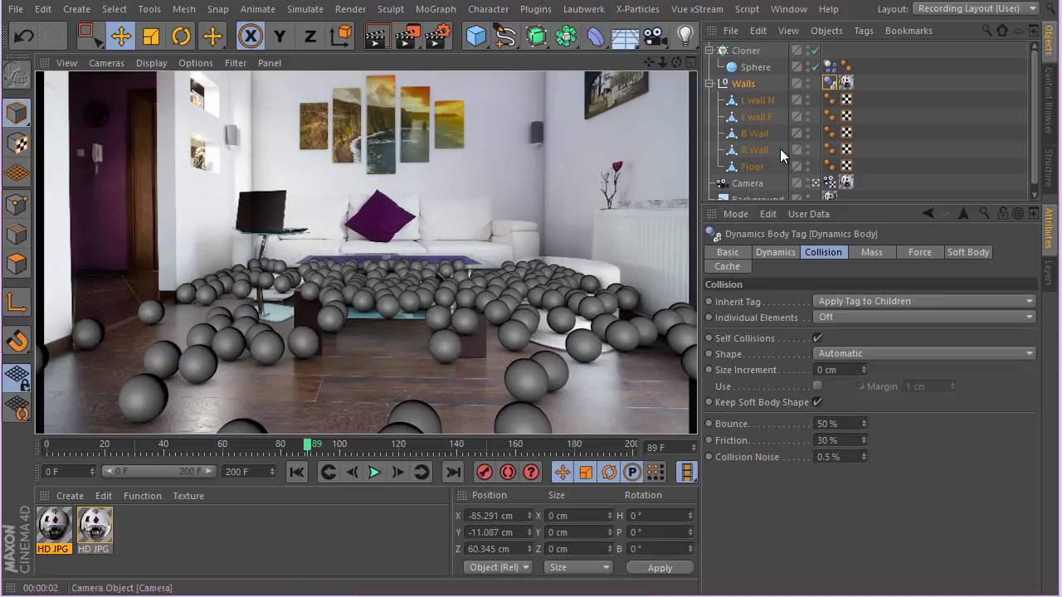
left_click(749, 183)
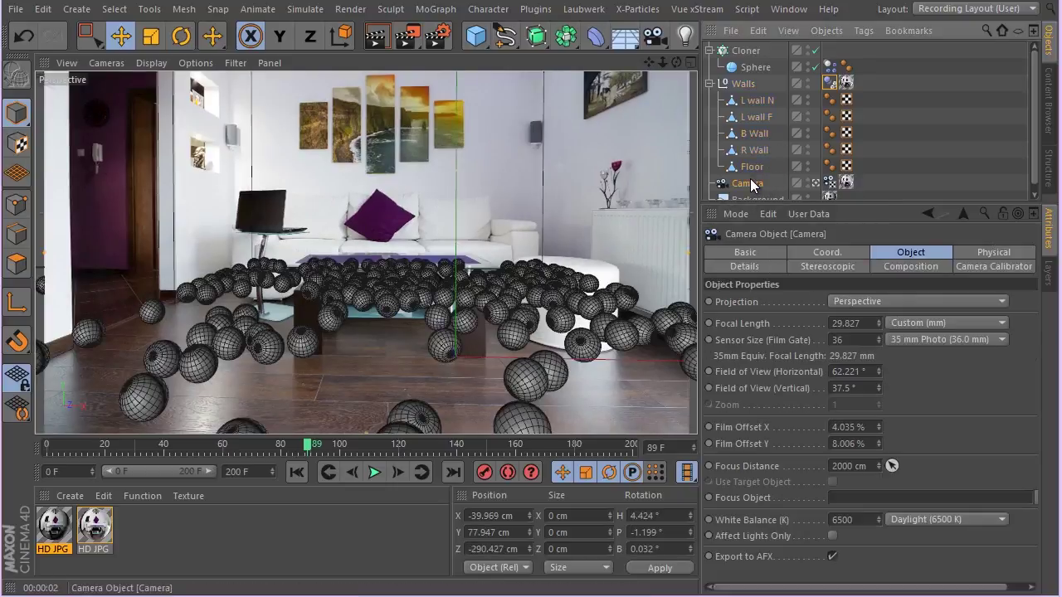